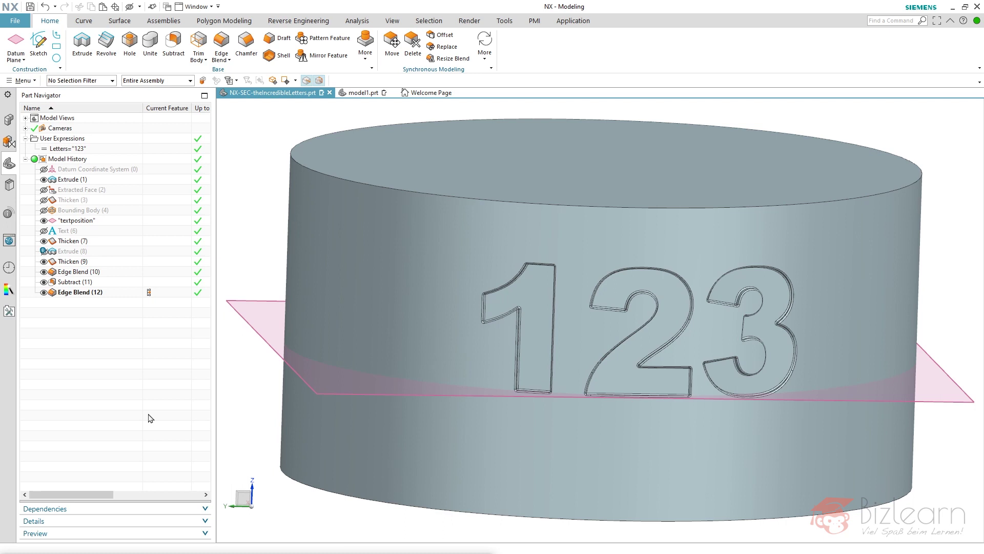
# Step: Change the Letters user expression to "123abc" so the engraved text on the cylinder updates
pyautogui.scroll(-3, 451, 340)
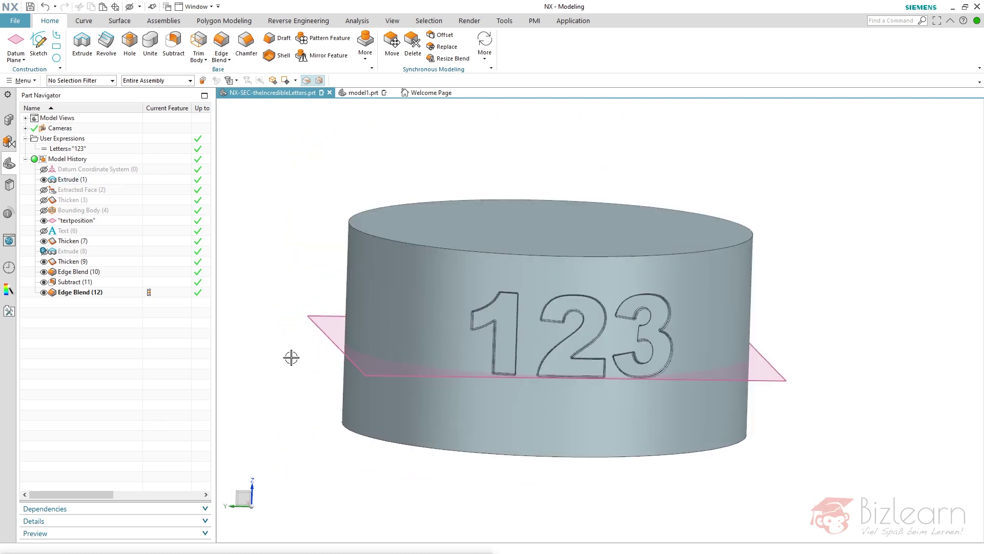
pyautogui.click(85, 149)
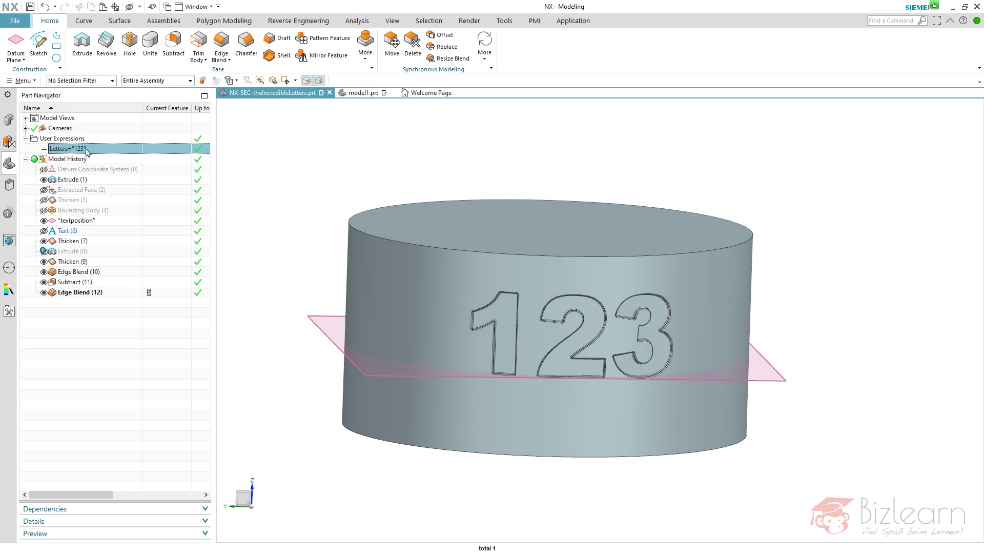
pyautogui.doubleClick(83, 150)
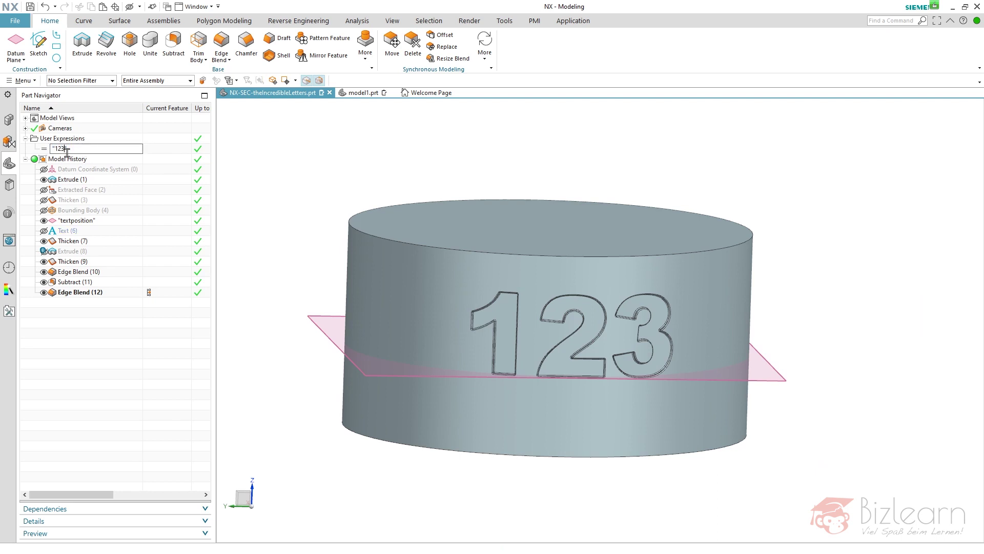
pyautogui.write('abc')
pyautogui.press('Return')
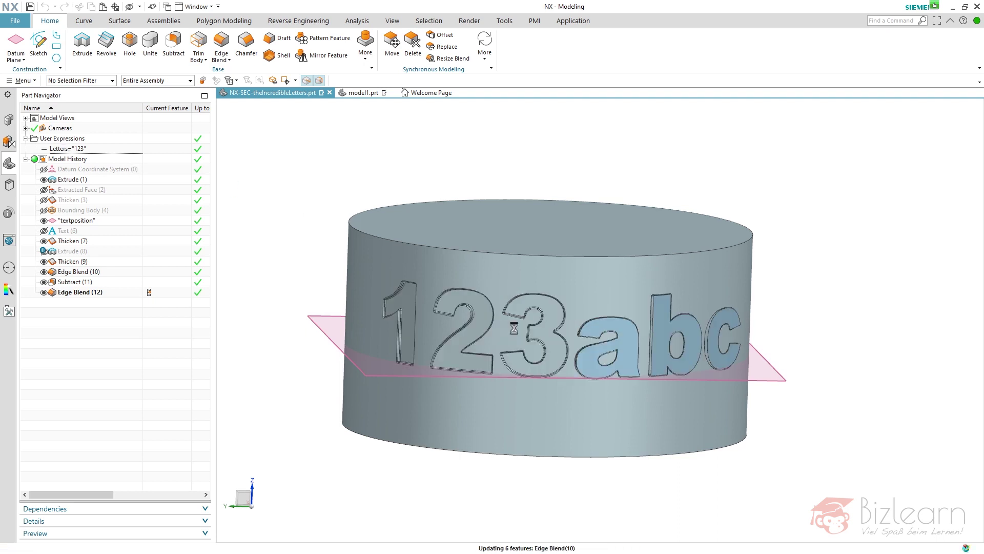
# Step: Hide the "textposition" datum plane and the extruded letter bodies of Extrude (8)
pyautogui.click(664, 323)
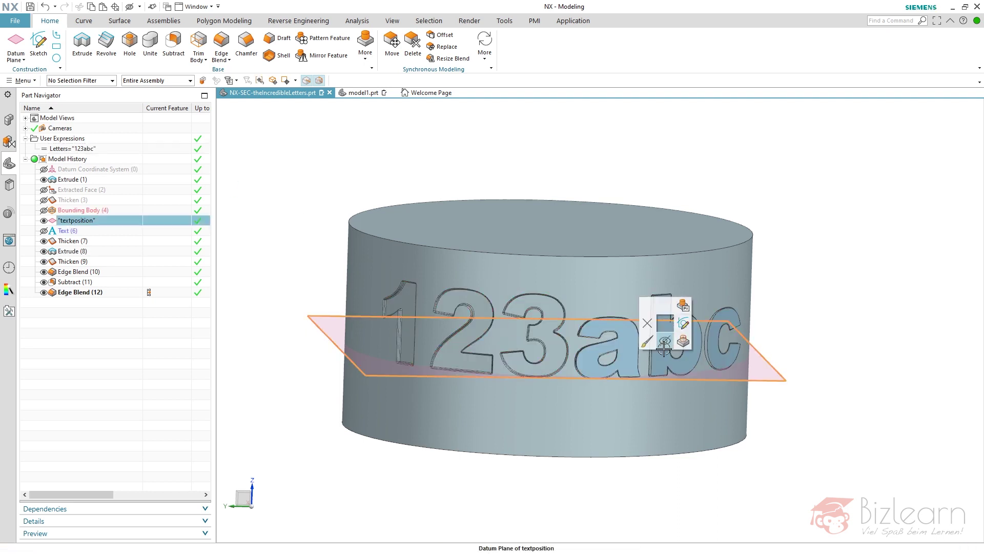
pyautogui.click(664, 340)
pyautogui.click(643, 358)
pyautogui.hotkey('ctrl', 'b')
# Step: Examine the engraved letters and their blended edges on the cylinder up close and from several angles
pyautogui.scroll(8, 648, 363)
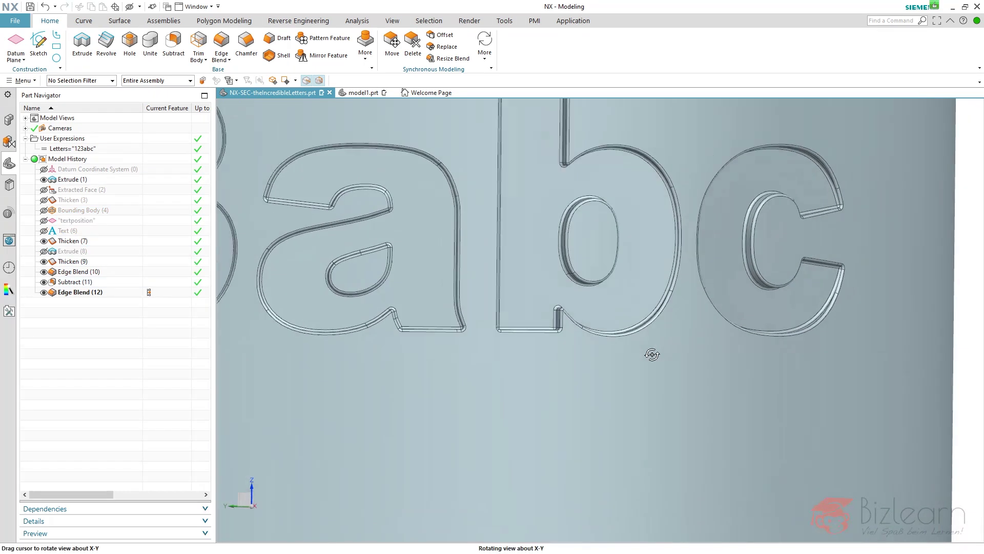
pyautogui.moveTo(650, 351); pyautogui.dragTo(647, 355, button='middle')
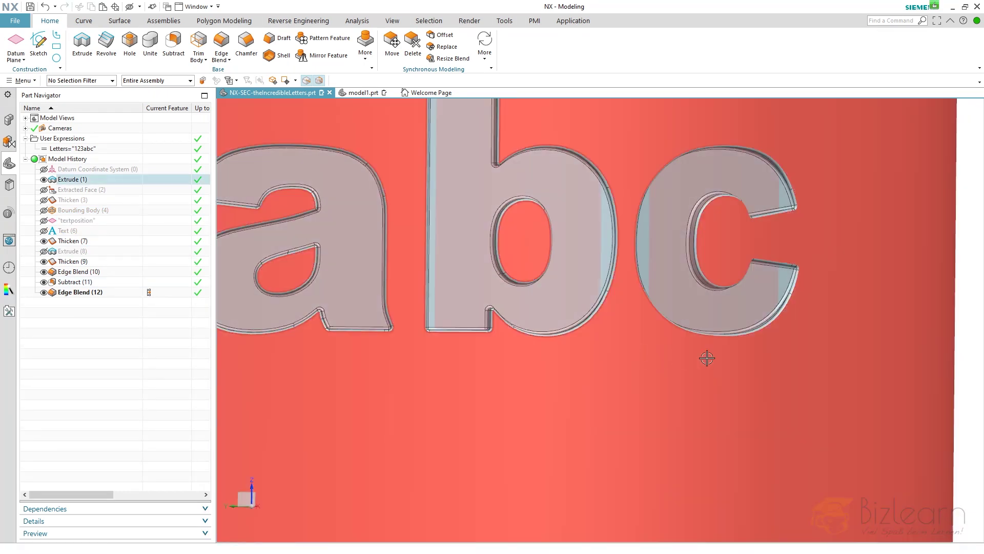
pyautogui.scroll(-6, 708, 356)
pyautogui.moveTo(747, 336); pyautogui.dragTo(688, 406, button='middle')
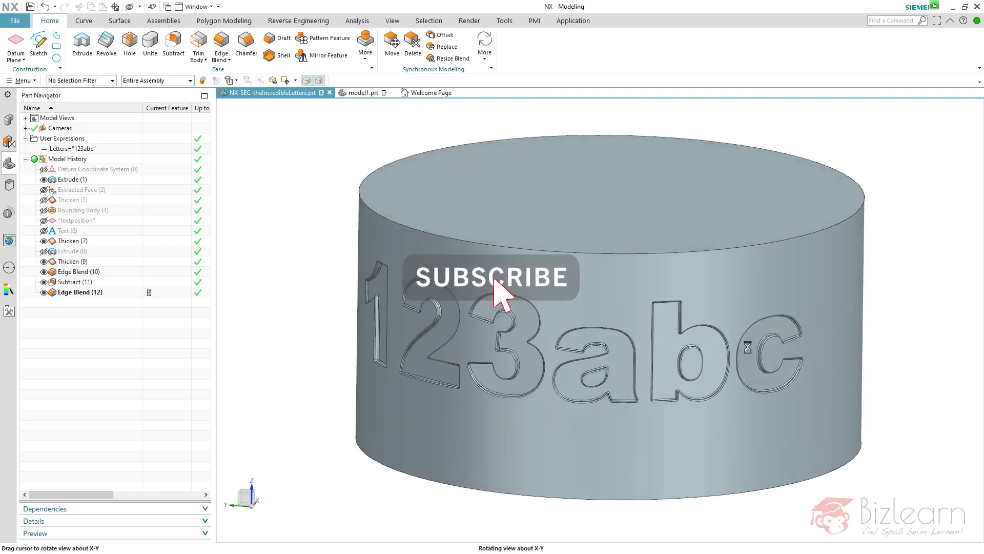
pyautogui.scroll(5, 677, 410)
pyautogui.scroll(-6, 676, 410)
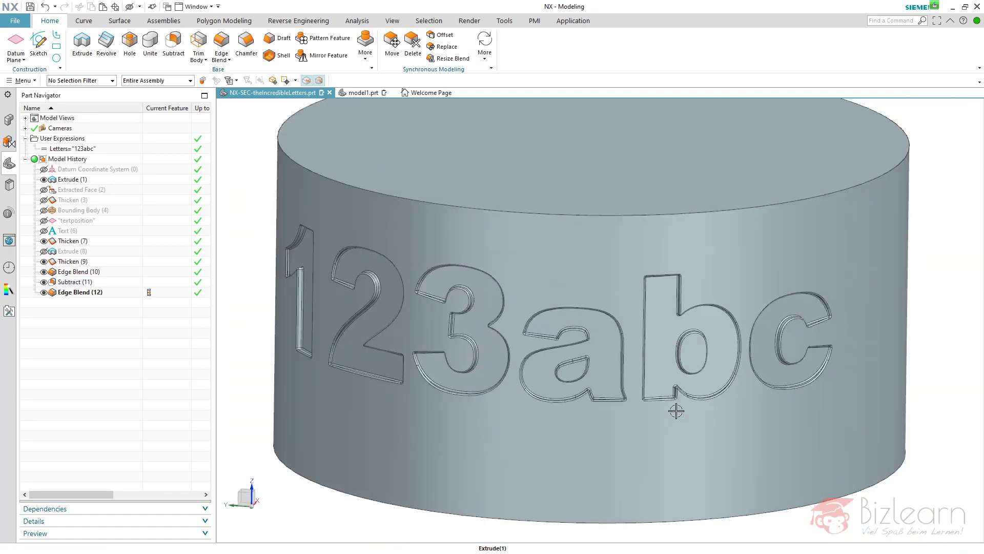
pyautogui.scroll(-2, 473, 353)
pyautogui.scroll(2, 473, 354)
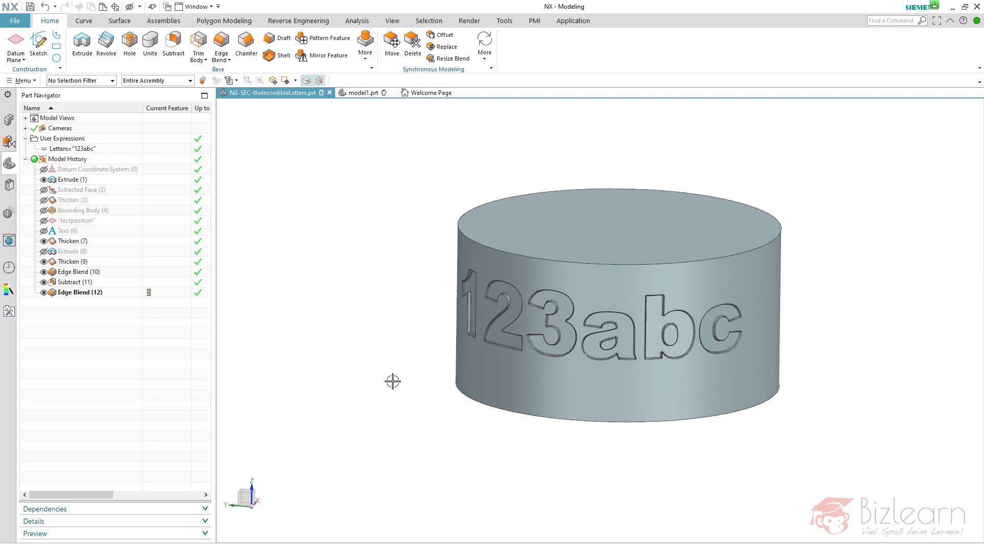
pyautogui.scroll(5, 389, 380)
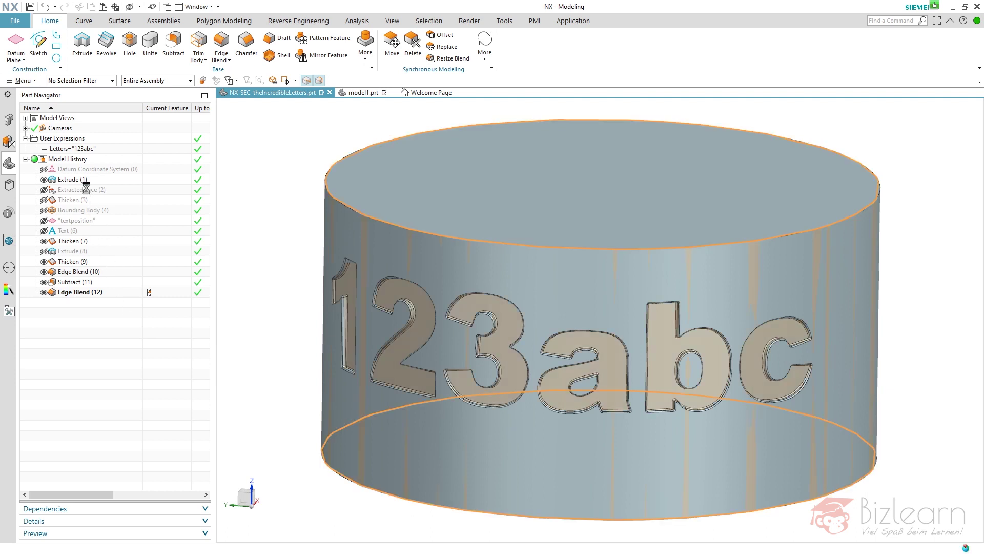
# Step: Copy the features from Extracted Face (2) through Edge Blend (12) and start pasting them into model1.prt
pyautogui.moveTo(88, 191); pyautogui.dragTo(98, 320)
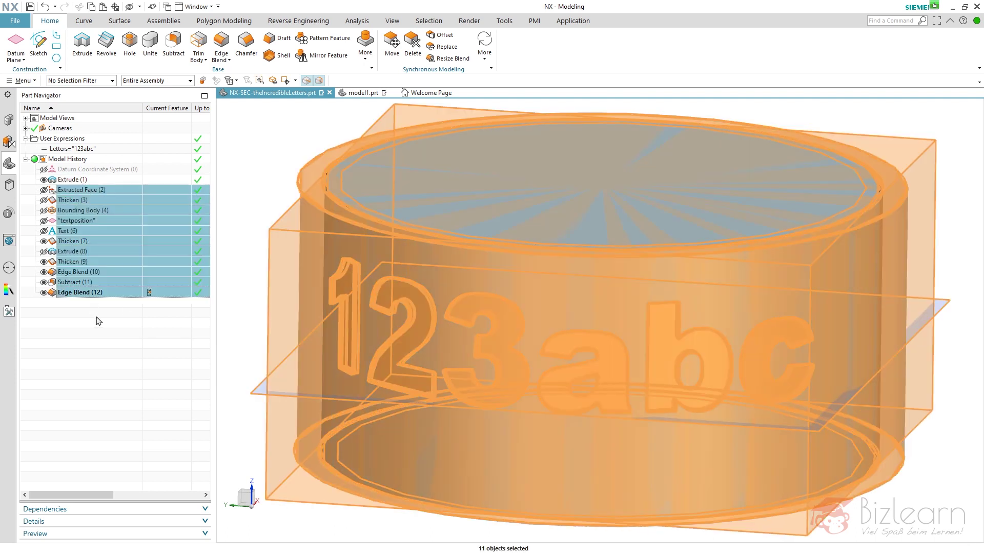
pyautogui.click(104, 321)
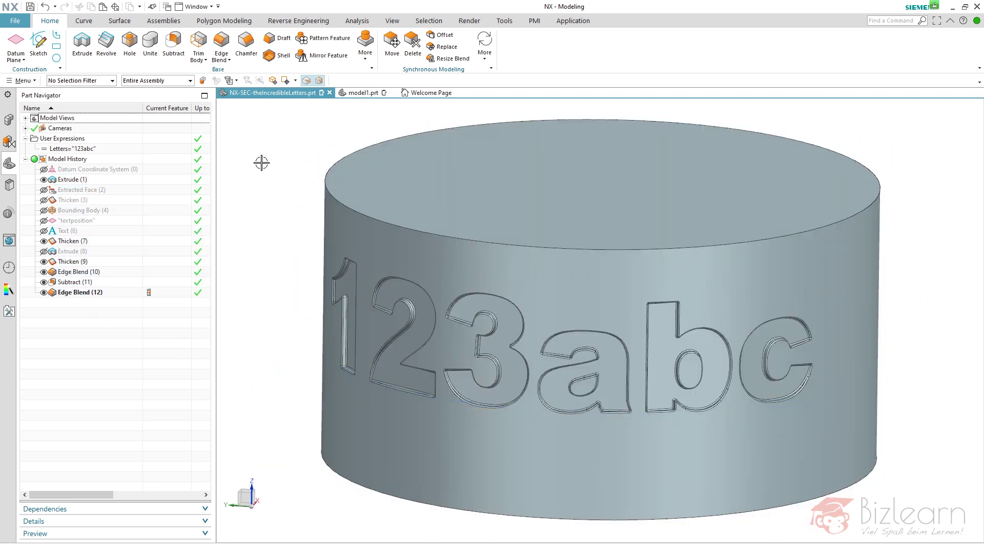
pyautogui.click(359, 93)
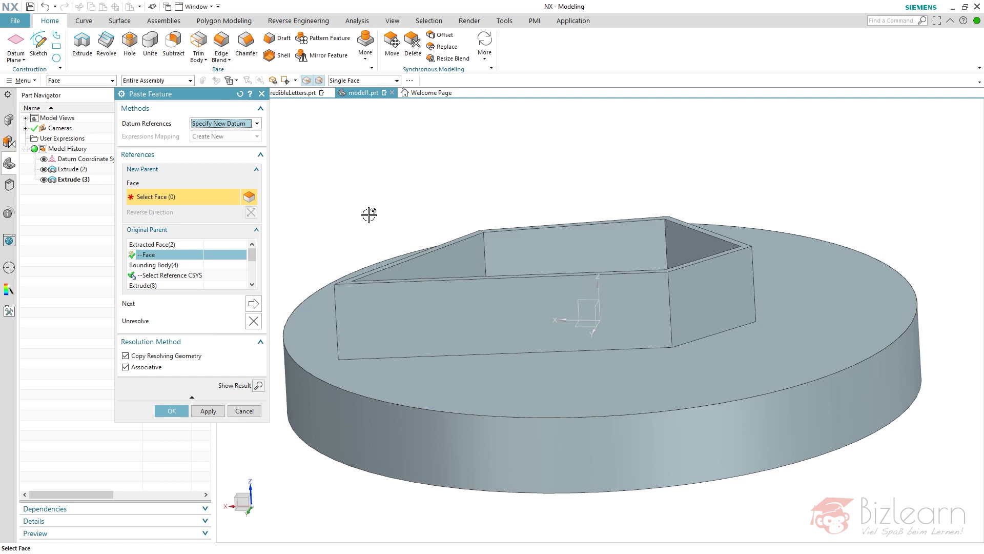
# Step: Paste the features using the box's front outer face and the datum coordinate system as new parents, and reassign the Subtract target
pyautogui.click(402, 285)
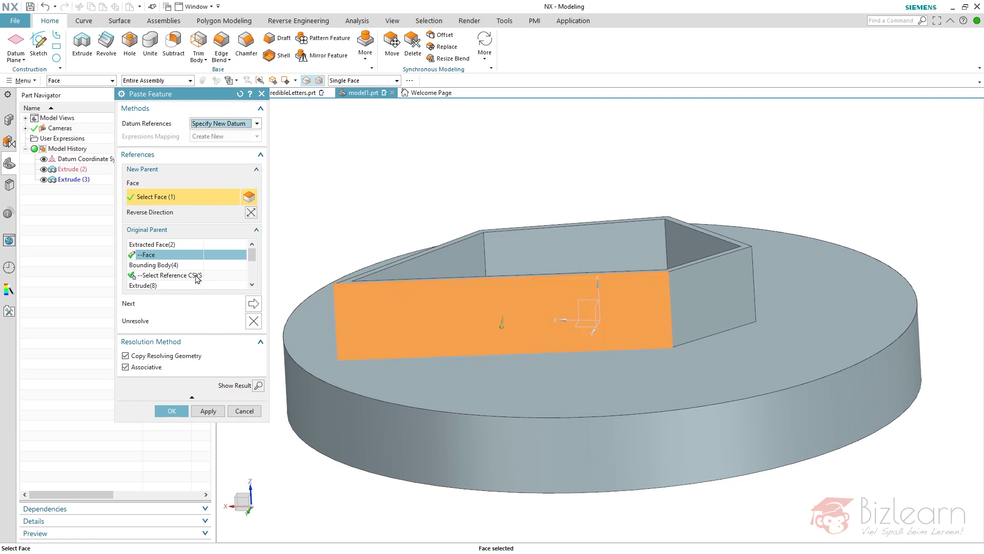
pyautogui.click(197, 276)
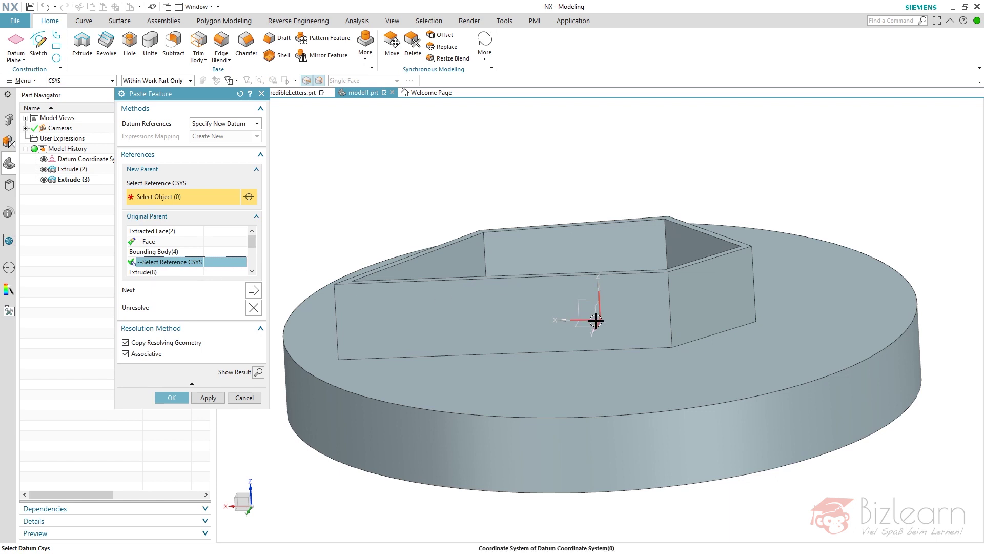
pyautogui.click(595, 320)
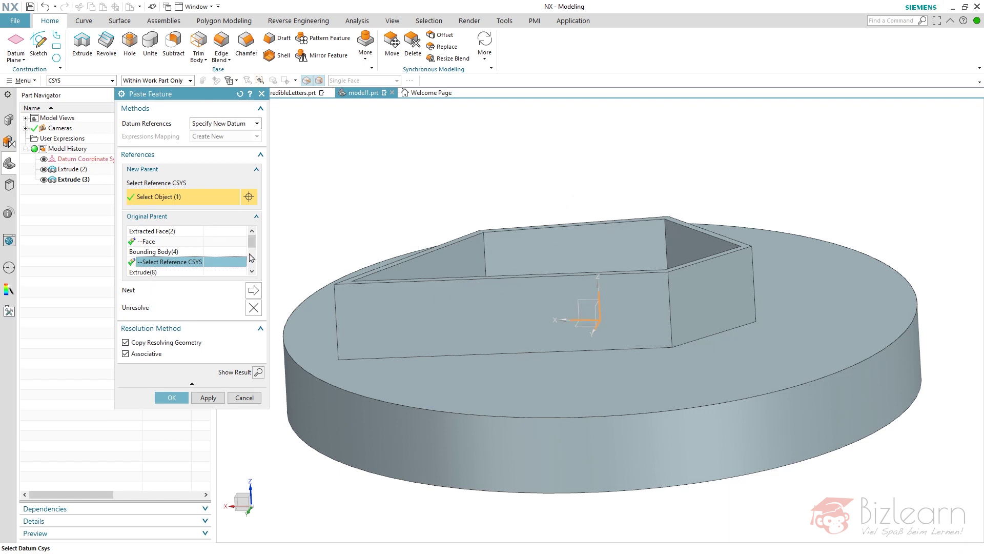
pyautogui.scroll(-5, 251, 258)
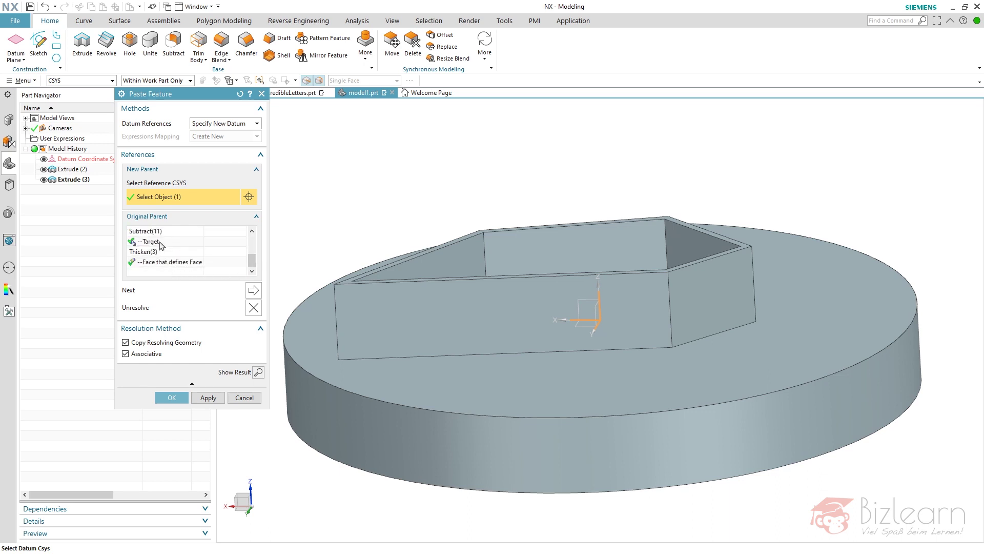
pyautogui.click(154, 241)
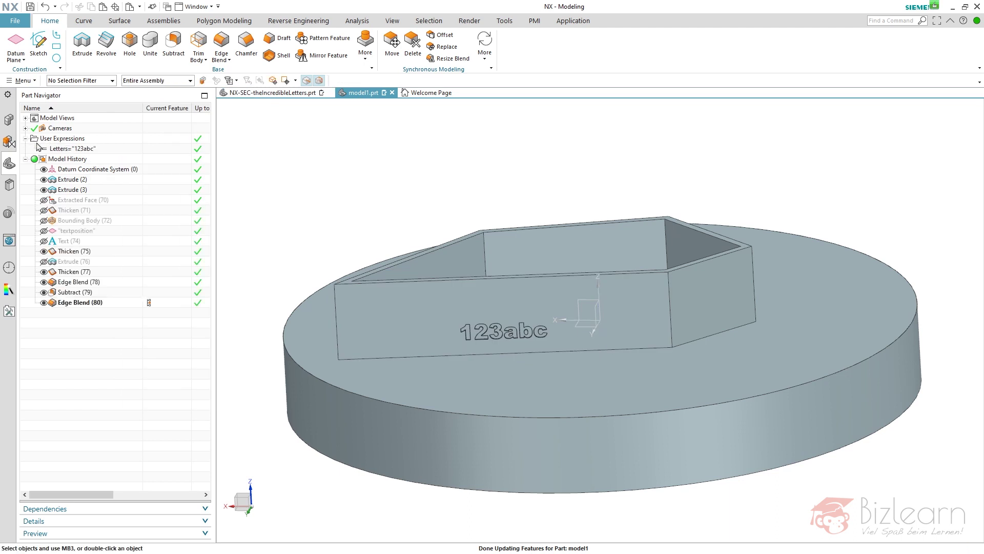
# Step: Redefine Extracted Face (70) to use the round base's cylindrical side face instead of the box's front face
pyautogui.scroll(5, 509, 351)
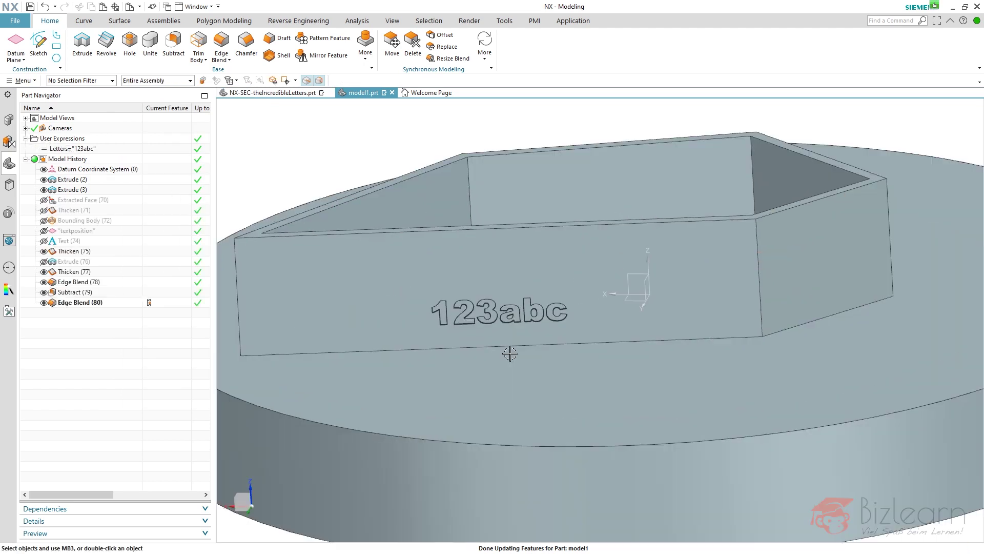
pyautogui.scroll(-6, 506, 305)
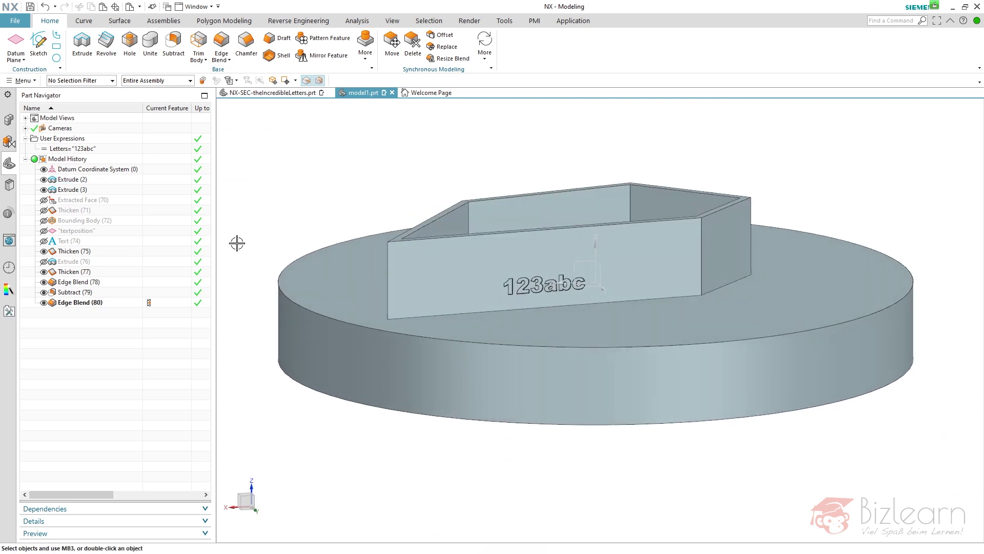
pyautogui.doubleClick(75, 201)
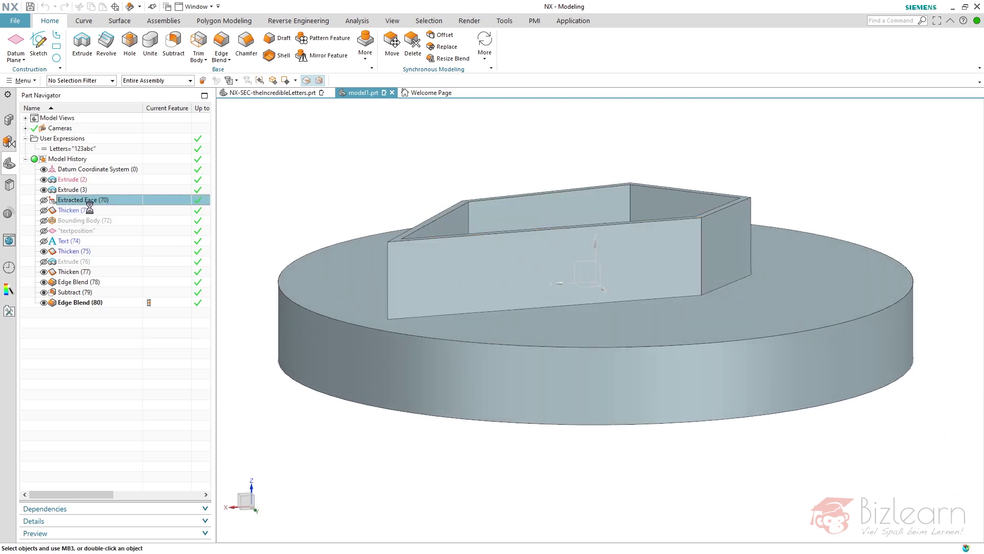
pyautogui.keyDown('shift'); pyautogui.click(428, 268); pyautogui.keyUp('shift')
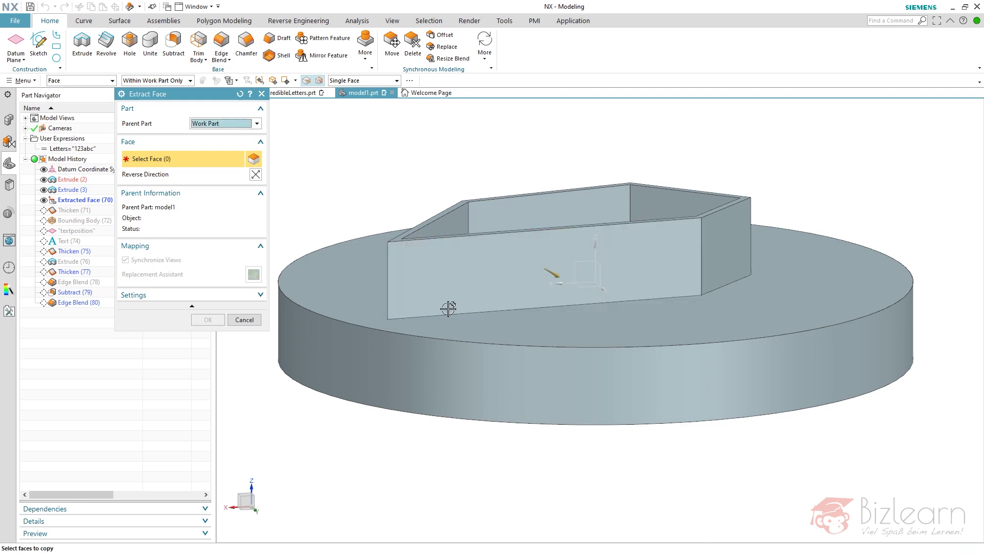
pyautogui.click(582, 406)
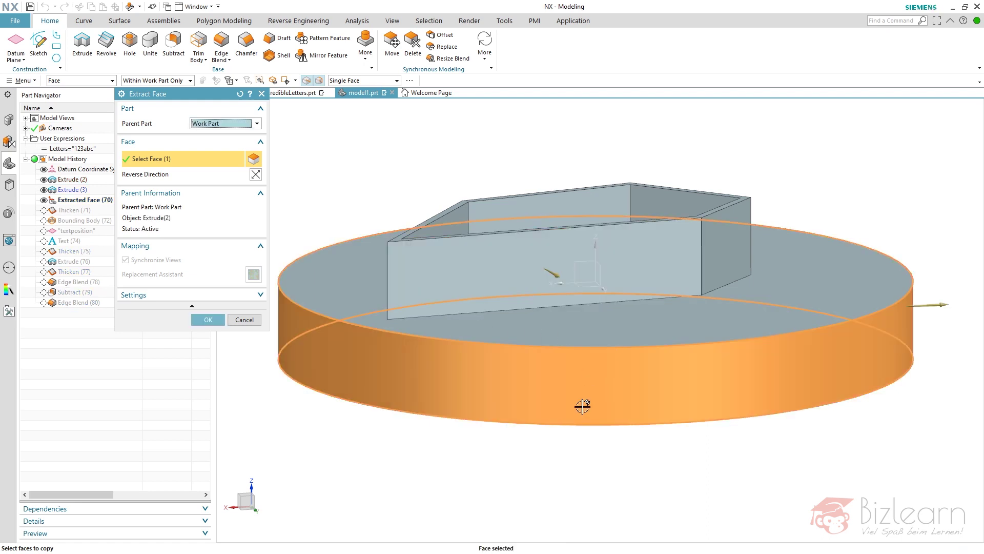
pyautogui.middleClick(380, 399)
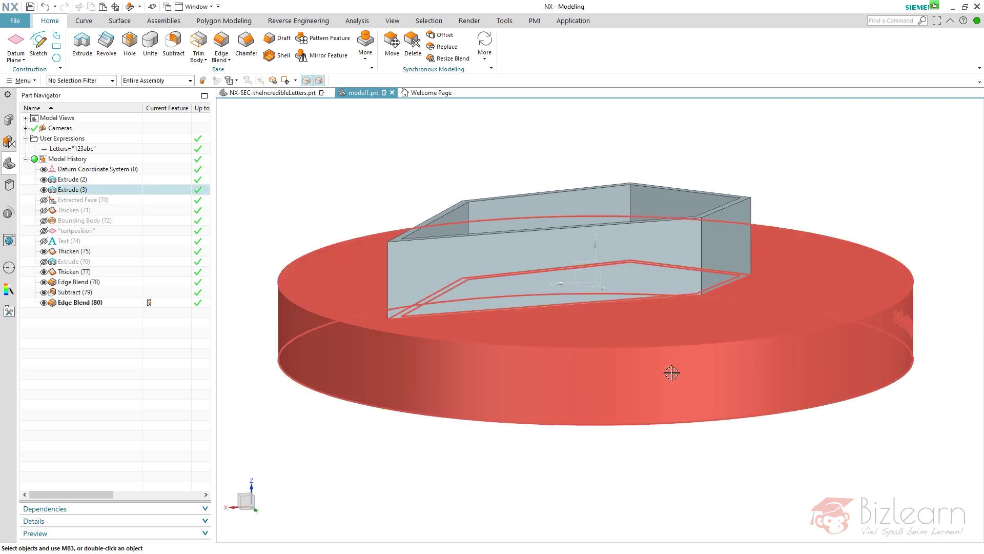
pyautogui.moveTo(672, 371); pyautogui.dragTo(638, 369, button='middle')
pyautogui.scroll(-5, 668, 360)
pyautogui.scroll(-4, 668, 359)
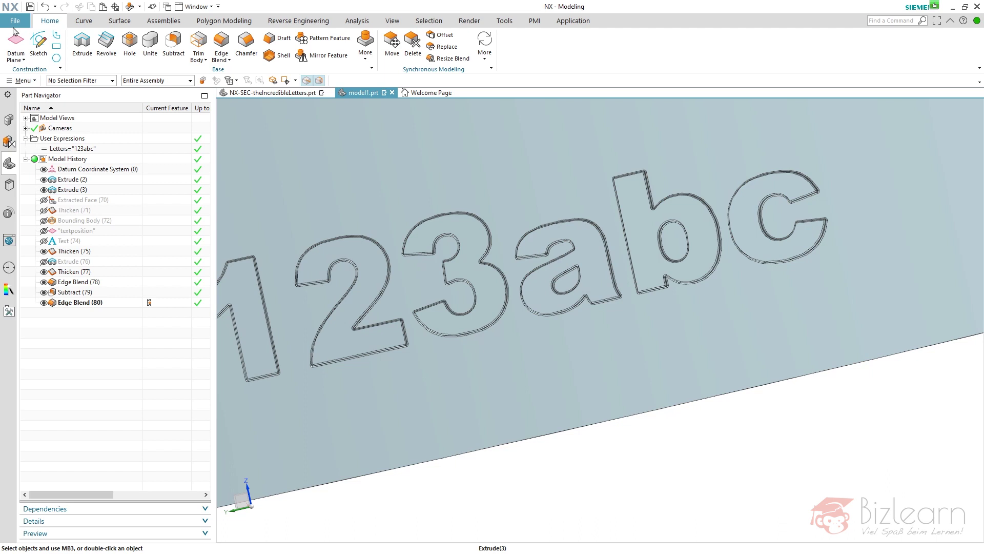
# Step: Create the new model part model3.prt and open an Extrude section sketch on the datum XY plane
pyautogui.click(16, 22)
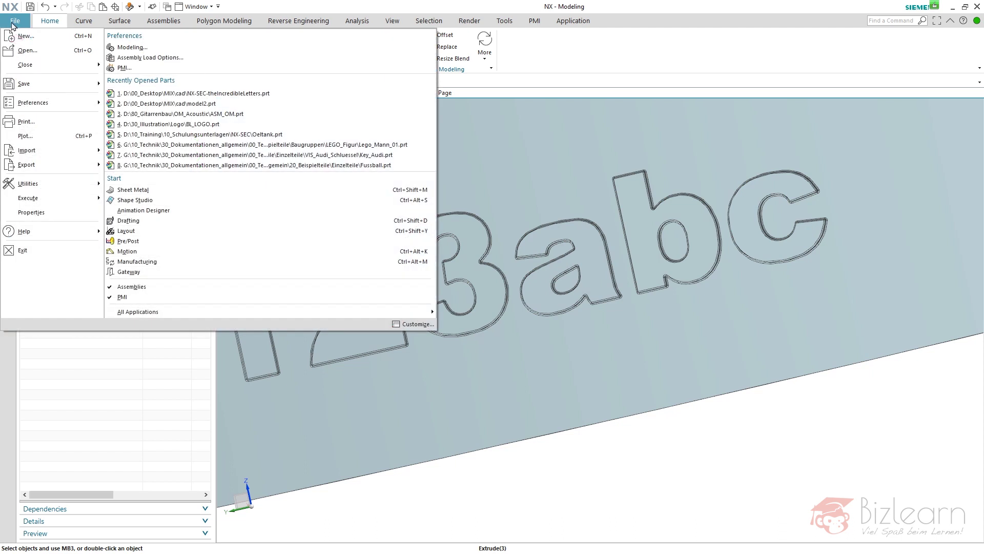
pyautogui.click(23, 47)
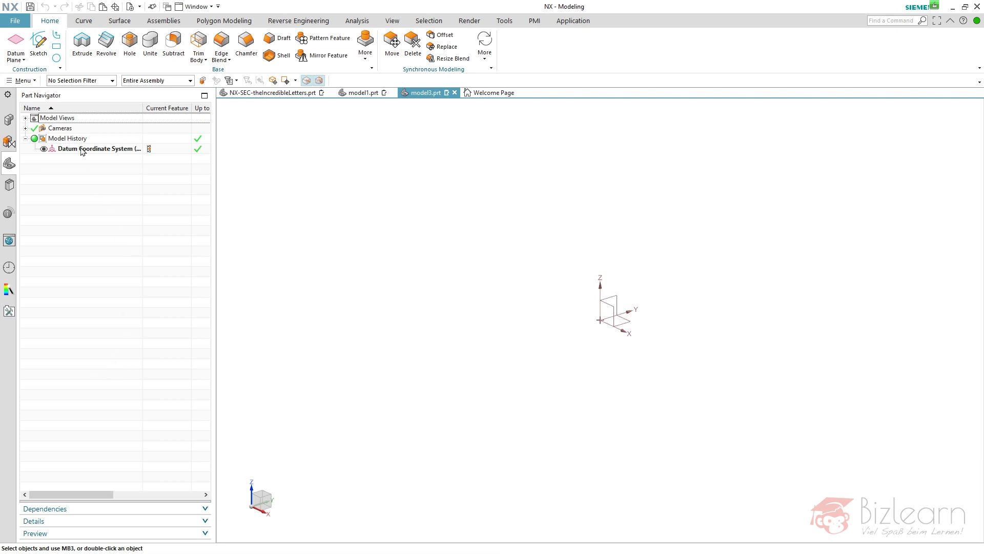
pyautogui.click(82, 42)
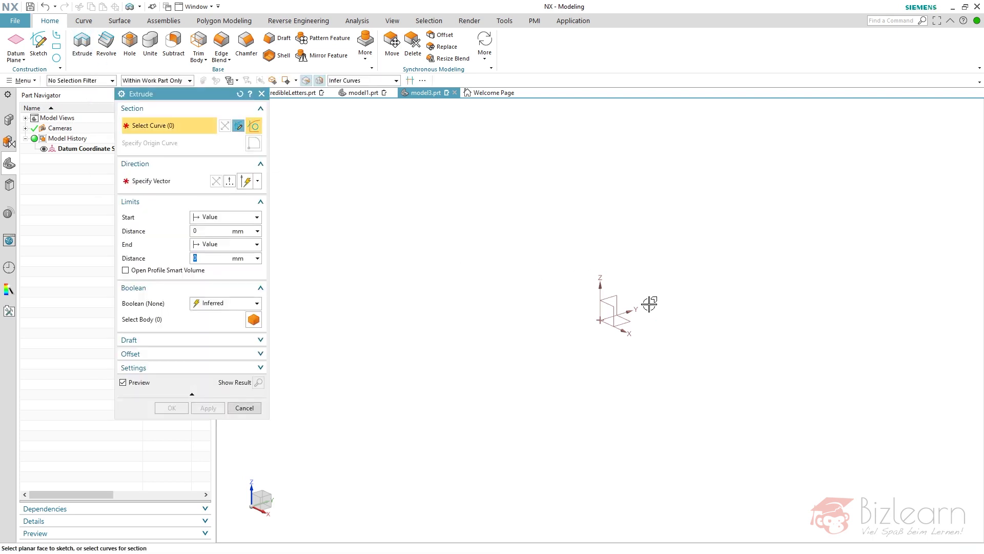
pyautogui.click(622, 315)
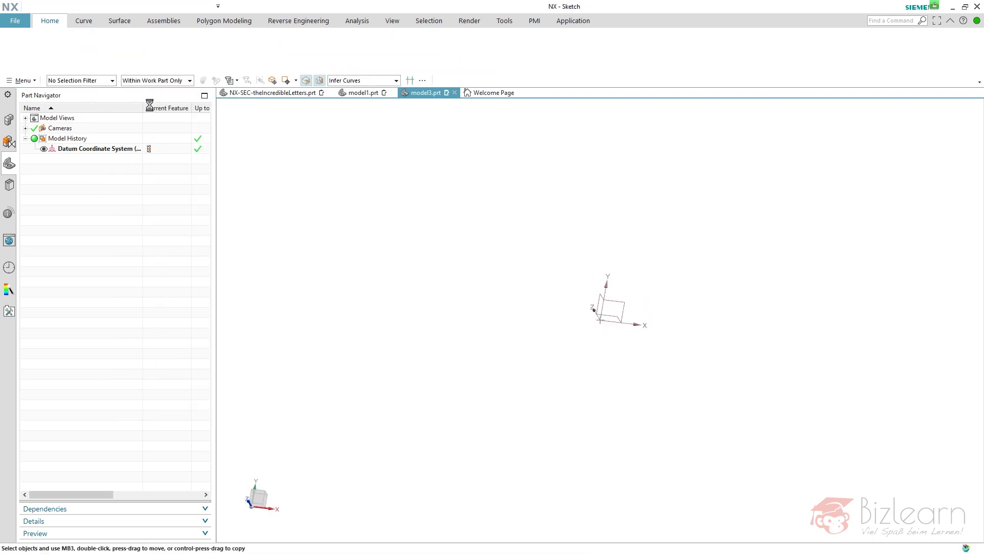
# Step: Sketch a circle of diameter 100 mm centred on the origin and finish the sketch
pyautogui.click(163, 43)
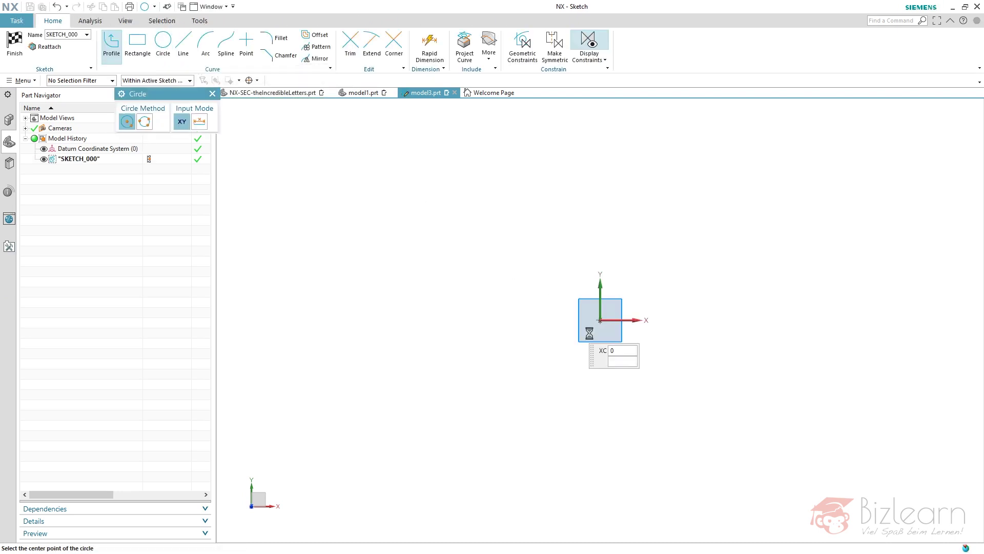
pyautogui.click(599, 321)
pyautogui.write('100')
pyautogui.press('Return')
pyautogui.rightClick(633, 279)
pyautogui.press('Escape')
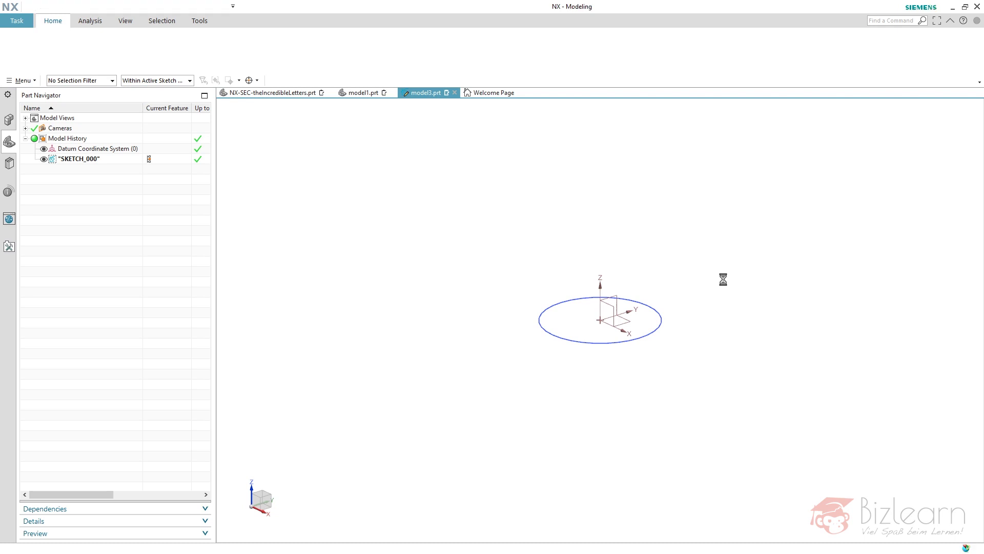
# Step: Extrude the circle to an end distance of 50 mm and fit the resulting cylinder in the view
pyautogui.press('x')
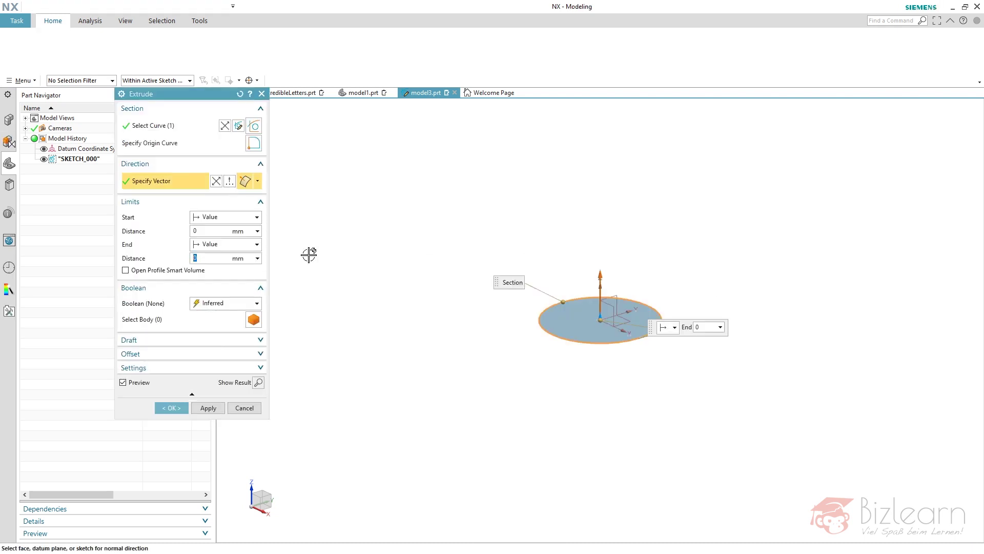
pyautogui.write('50')
pyautogui.press('Return')
pyautogui.middleClick(360, 252)
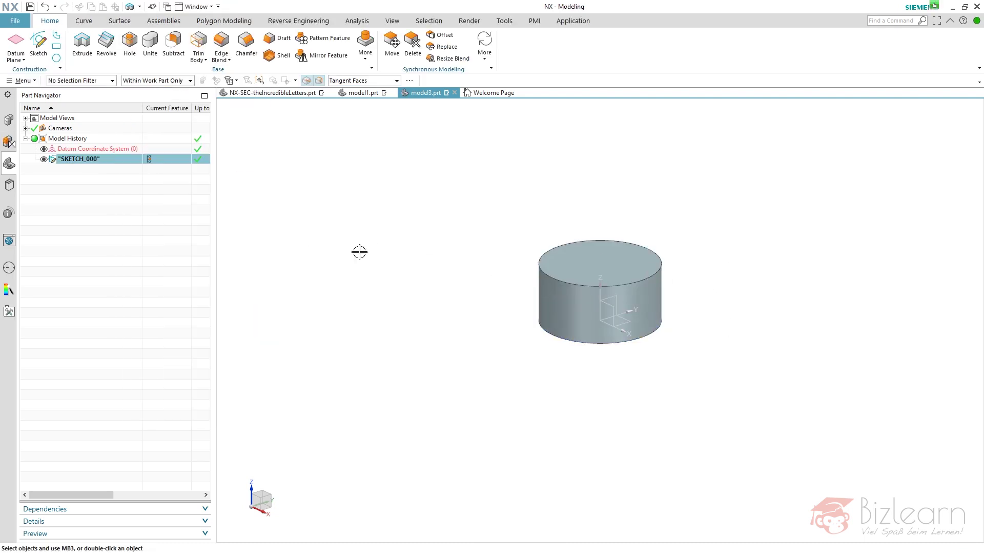
pyautogui.hotkey('ctrl', 'f')
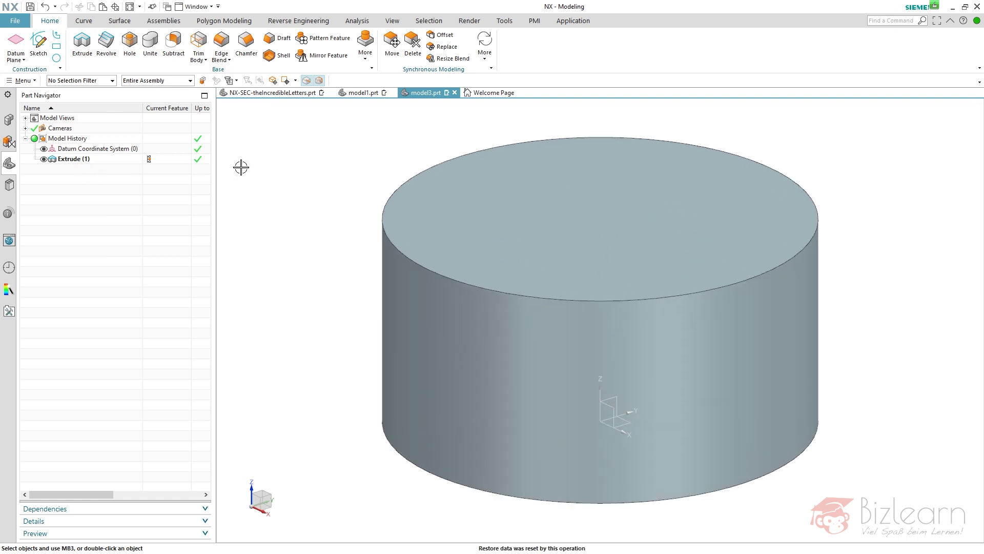
# Step: Extract the cylinder's side face with Extract Geometry using the Face type and Face Chain option, then hide the original Extrude
pyautogui.scroll(-2, 310, 270)
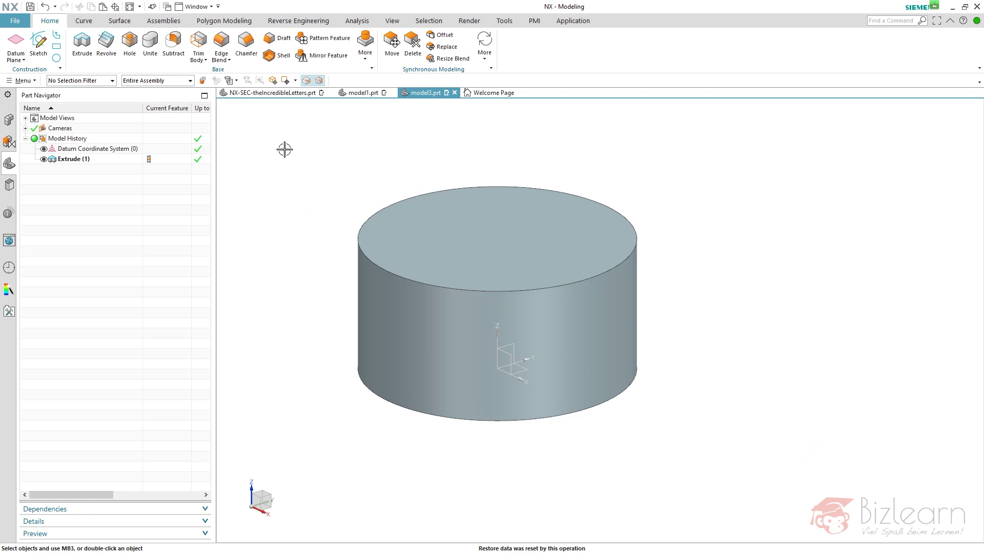
pyautogui.click(366, 60)
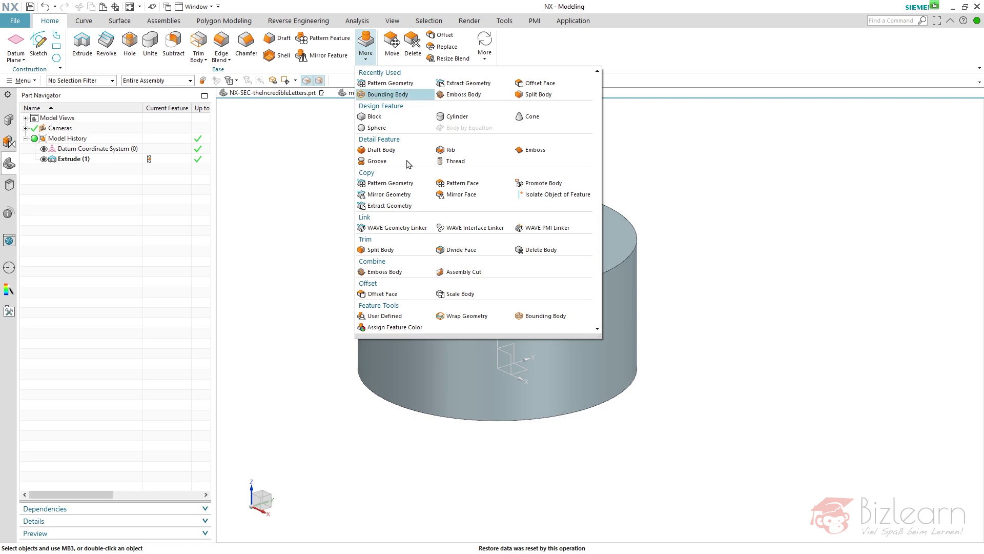
pyautogui.click(397, 206)
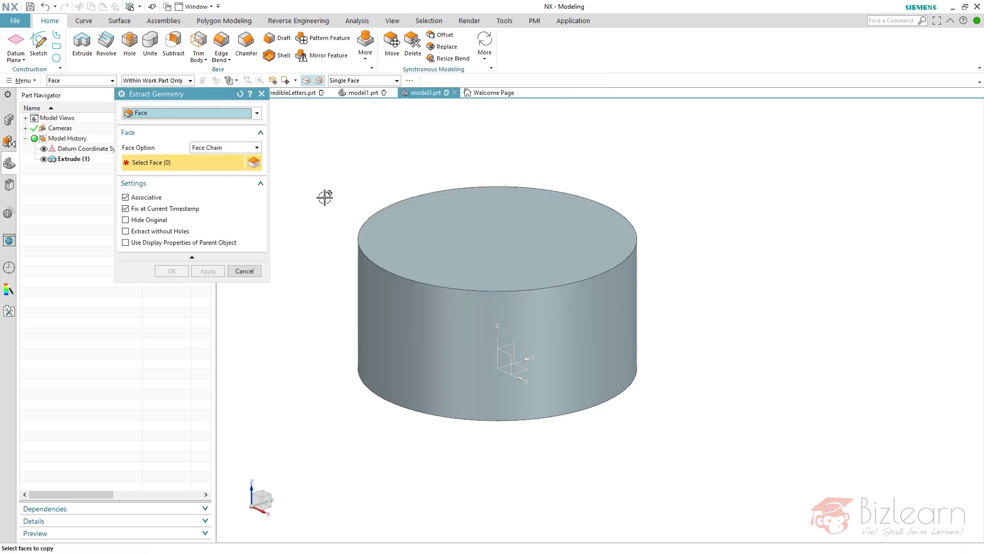
pyautogui.click(199, 114)
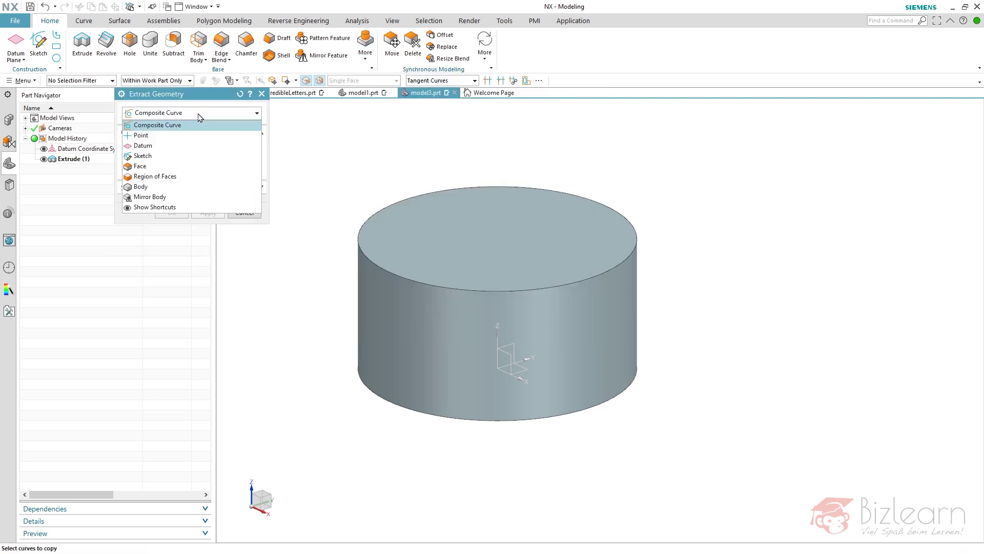
pyautogui.click(182, 166)
pyautogui.click(229, 148)
pyautogui.click(212, 188)
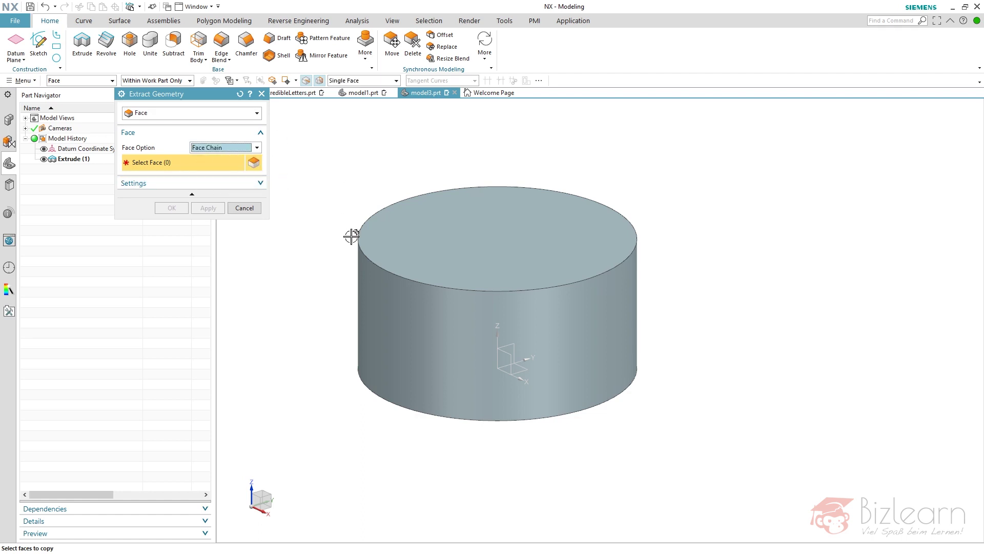
pyautogui.click(360, 278)
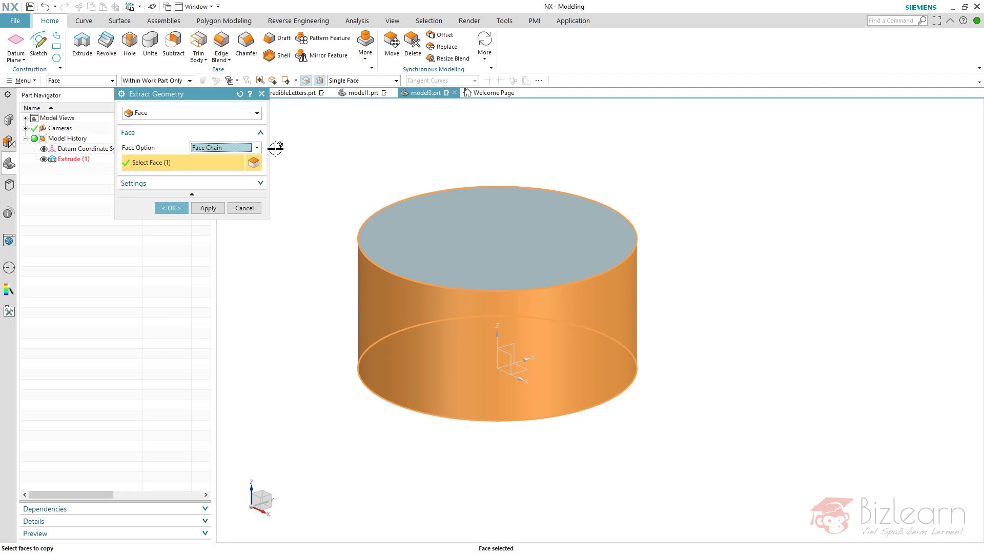
pyautogui.click(366, 82)
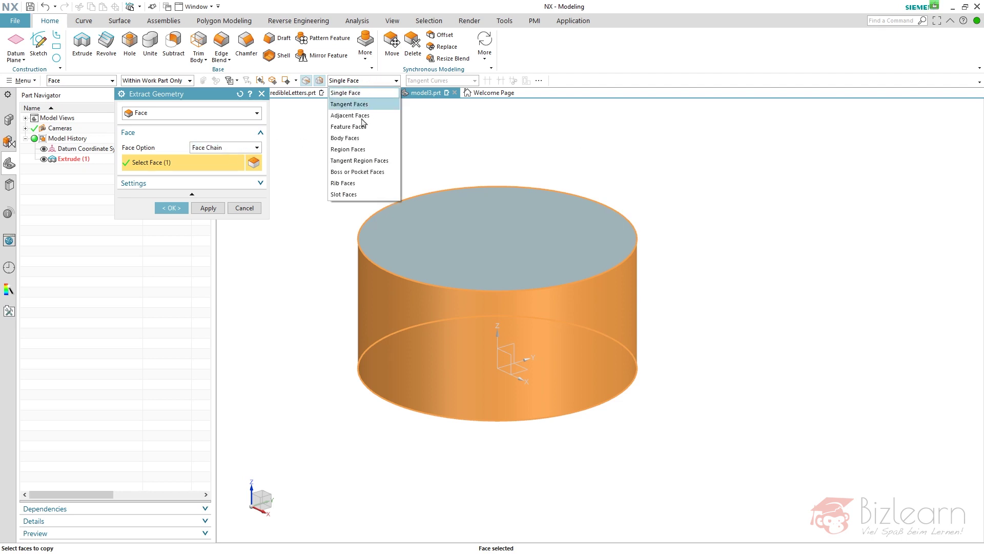
pyautogui.click(378, 82)
pyautogui.middleClick(389, 159)
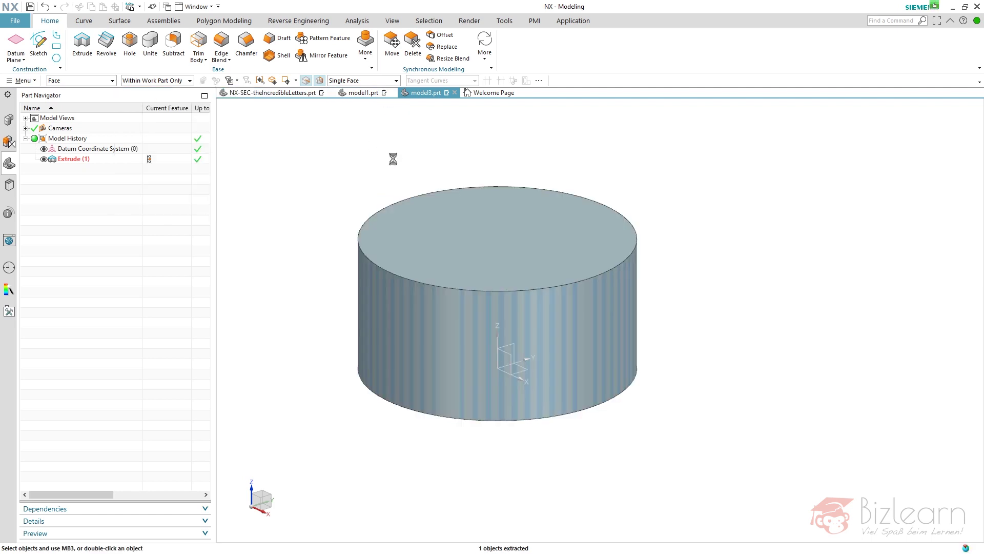
pyautogui.click(44, 160)
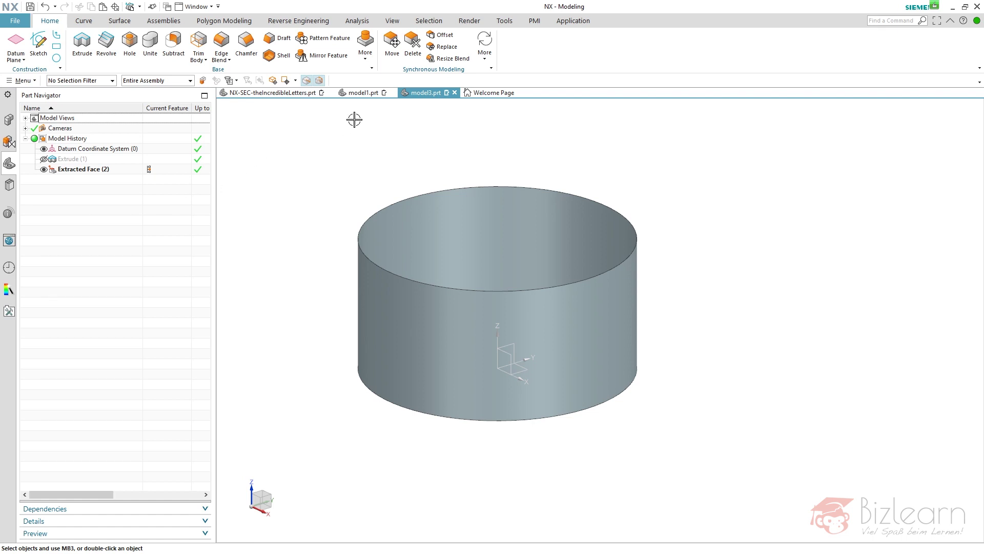
# Step: Thicken the extracted cylindrical face inward into a thin-walled ring body with no Boolean
pyautogui.click(119, 21)
pyautogui.click(229, 55)
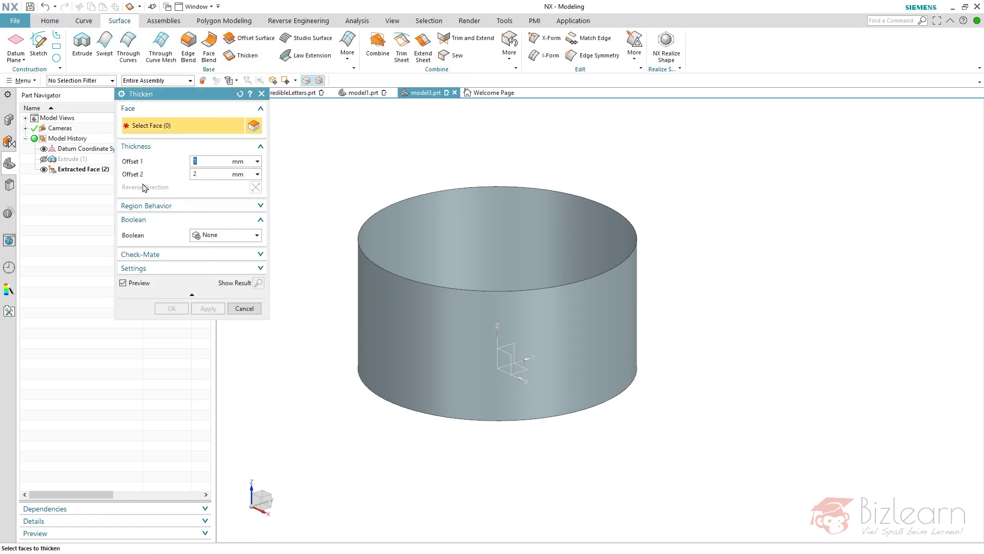
pyautogui.click(82, 169)
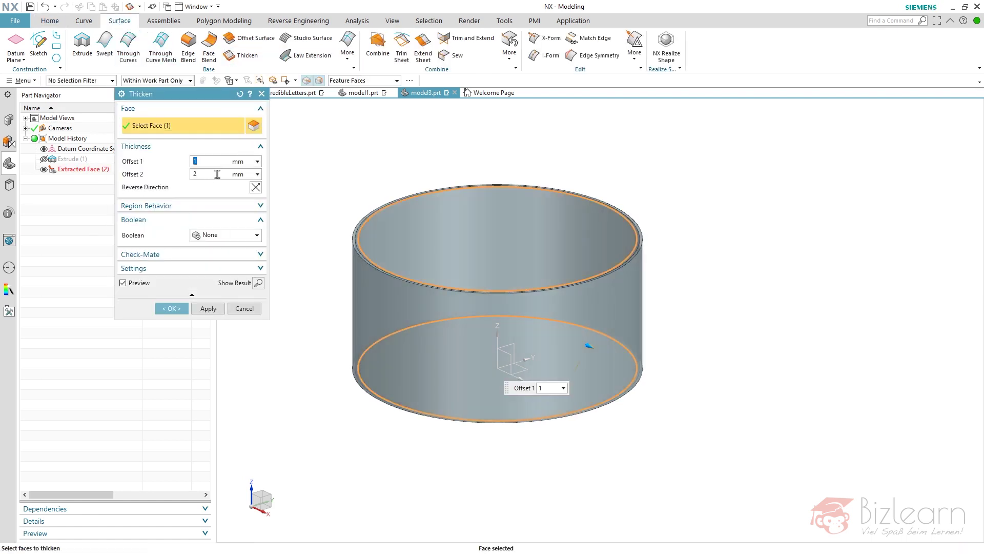
pyautogui.middleClick(362, 209)
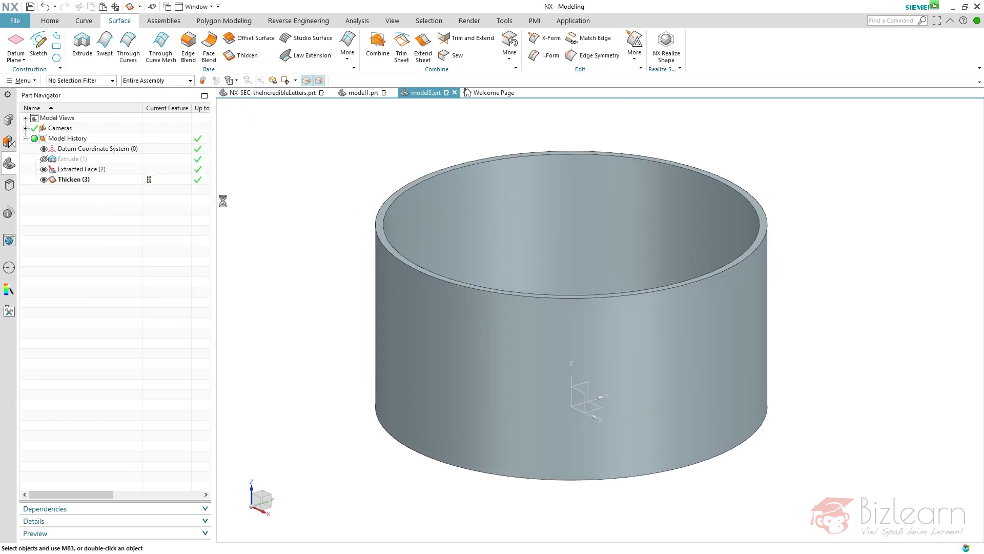
# Step: Start a Block bounding body with reset default settings and select the solid body of the thickened ring as its object
pyautogui.click(49, 20)
pyautogui.click(365, 51)
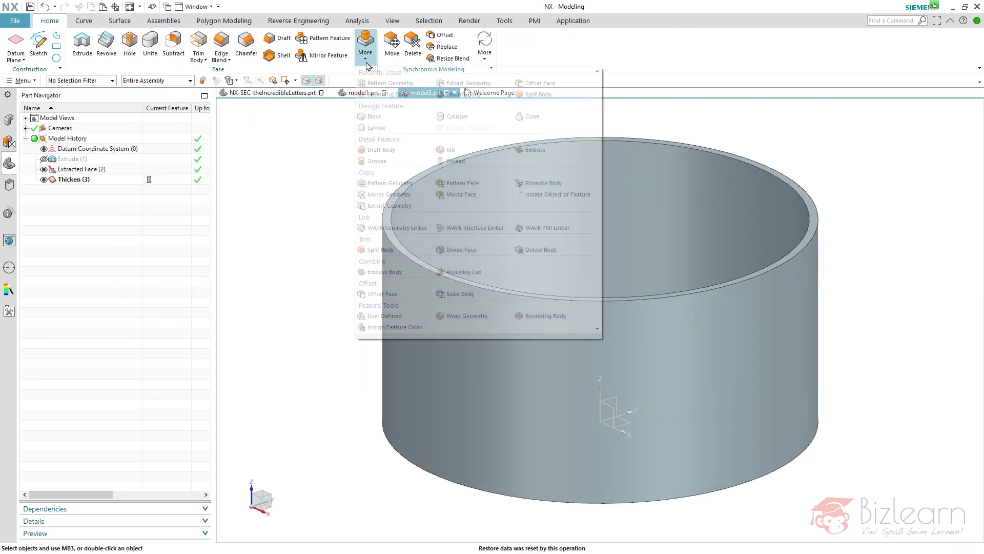
pyautogui.click(544, 316)
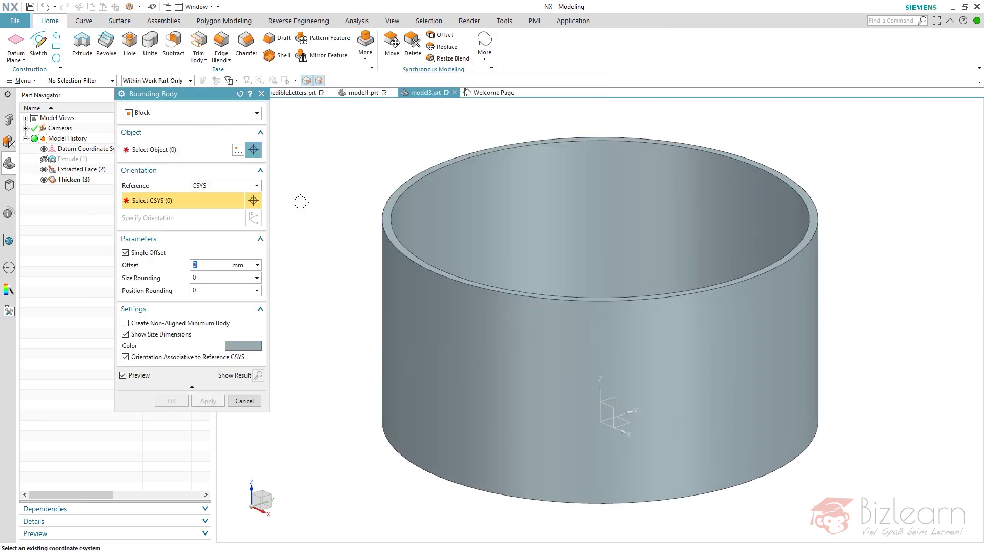
pyautogui.click(240, 93)
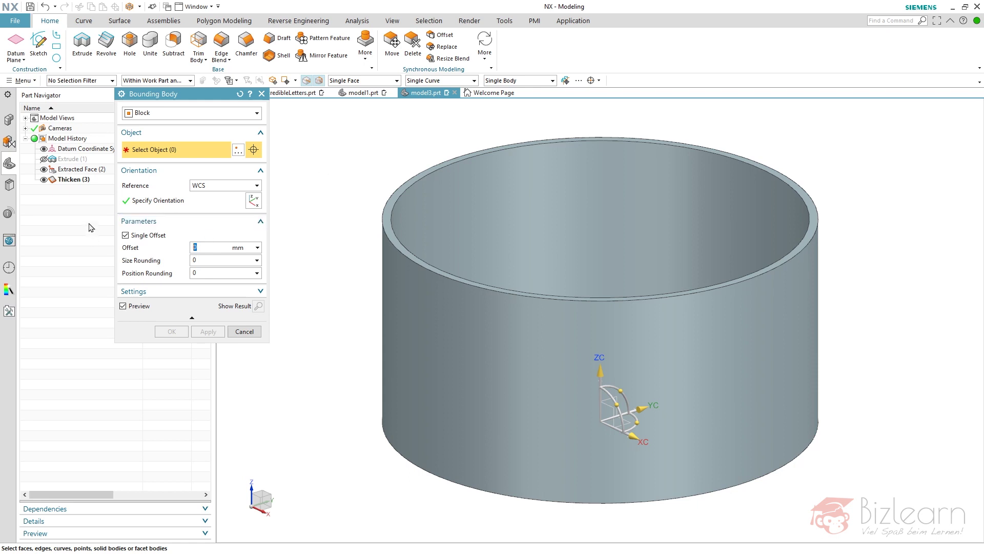
pyautogui.click(485, 240)
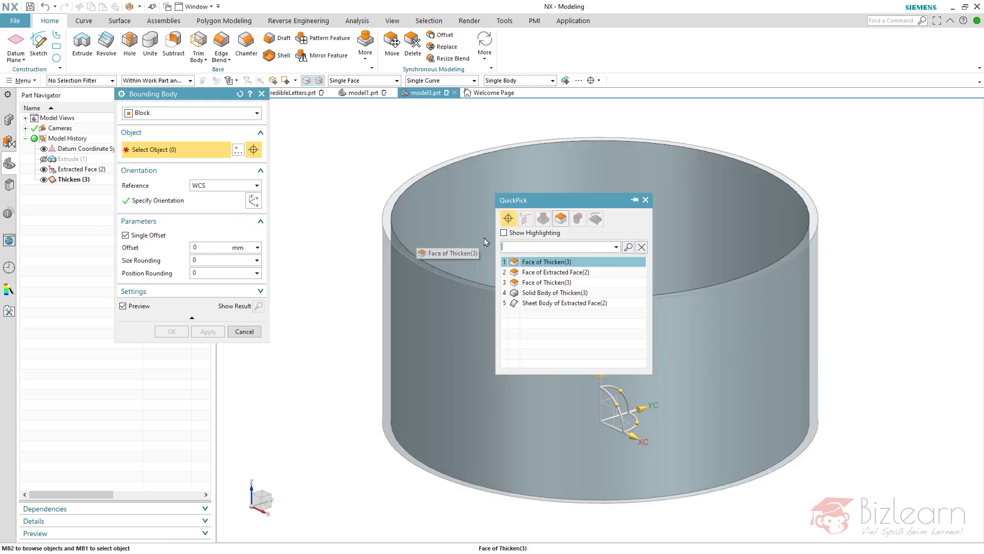
pyautogui.click(555, 292)
# Step: Orient the bounding block to the datum coordinate system with the CSYS reference, make the orientation associative to it, and create the block
pyautogui.click(214, 185)
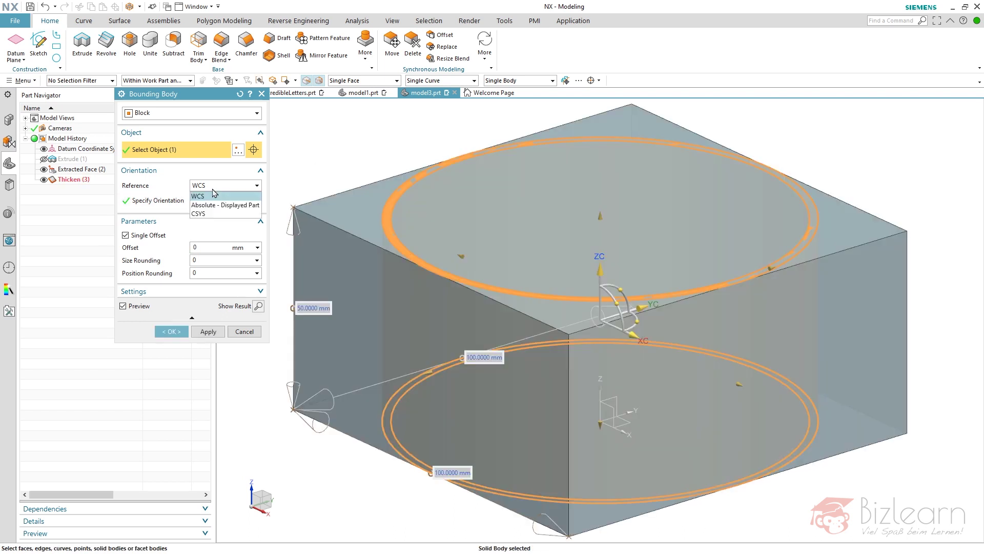
pyautogui.click(173, 293)
pyautogui.click(173, 292)
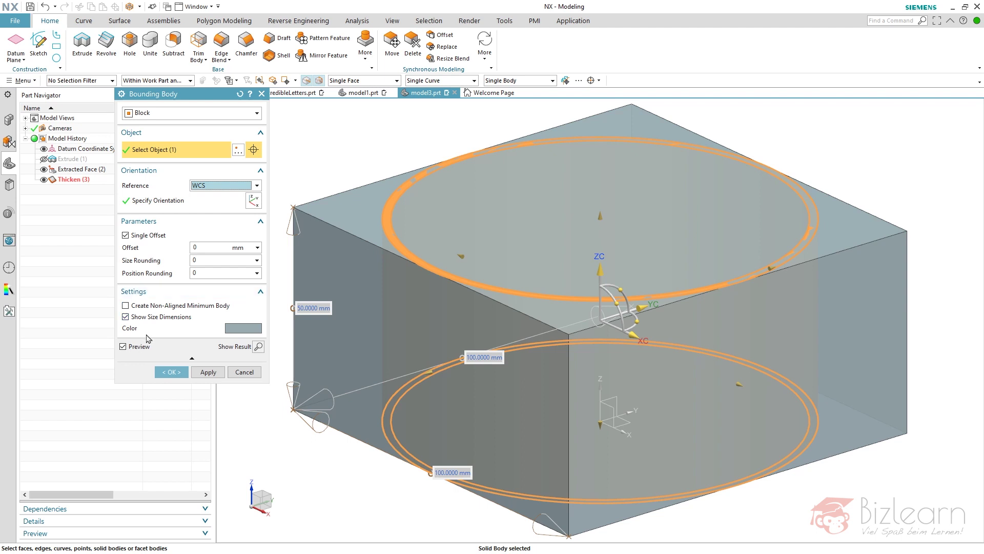
pyautogui.click(221, 187)
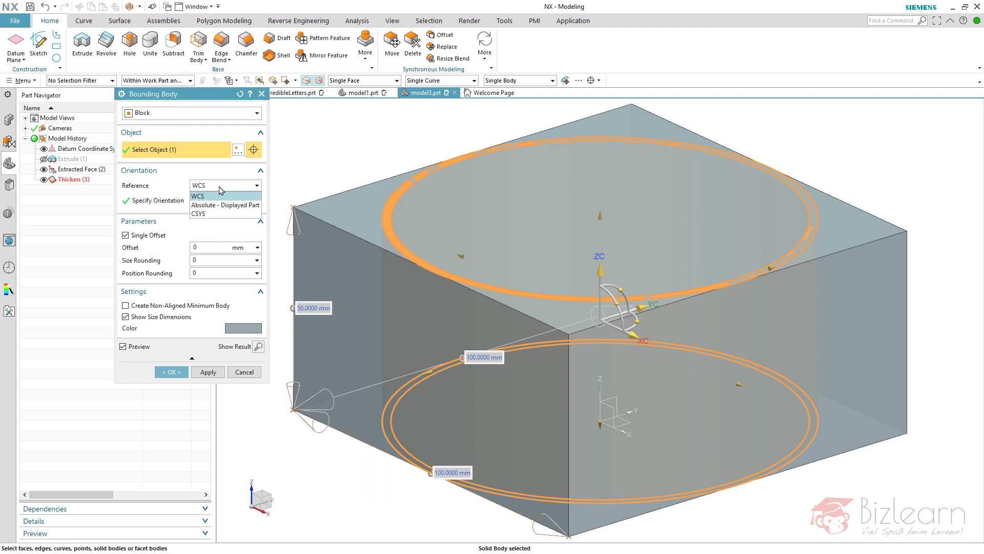
pyautogui.click(207, 213)
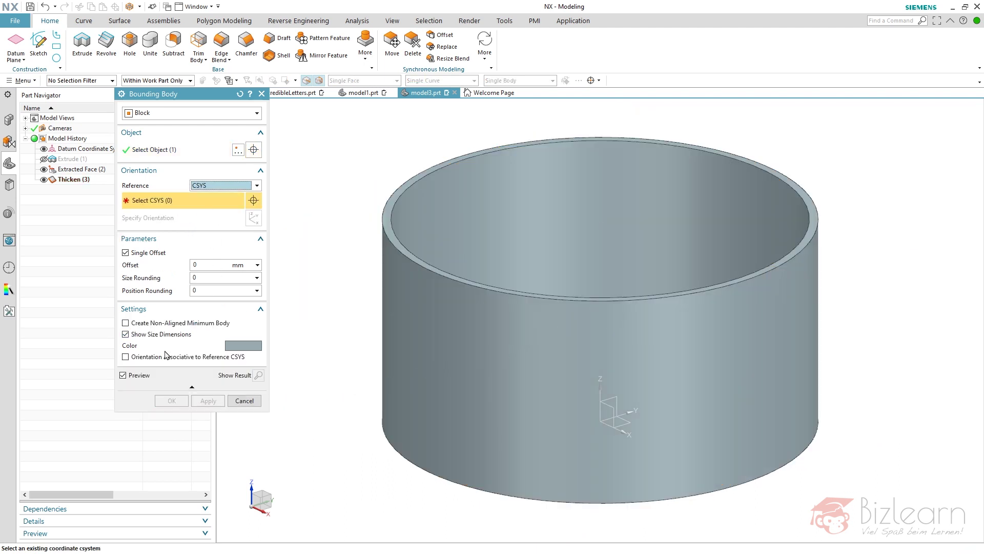
pyautogui.click(157, 358)
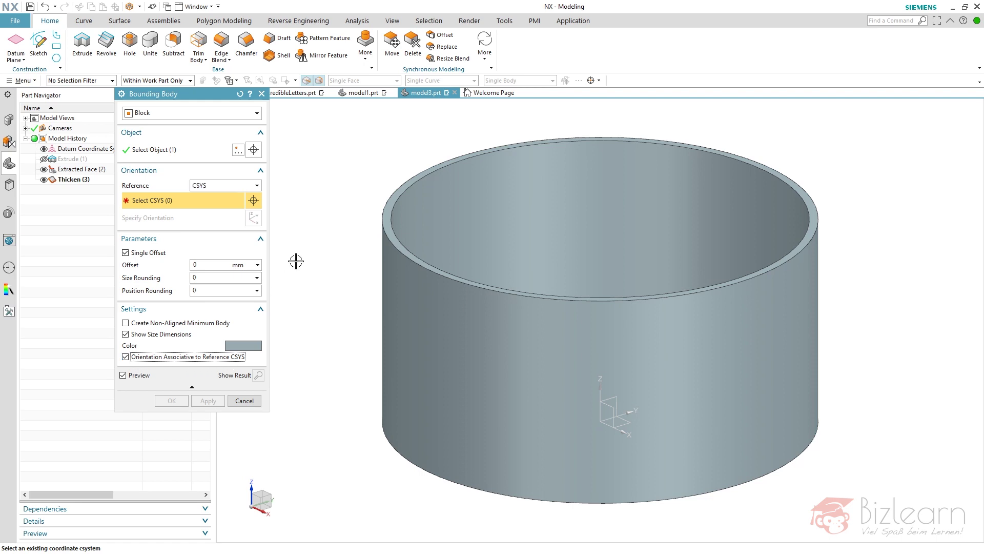
pyautogui.click(605, 410)
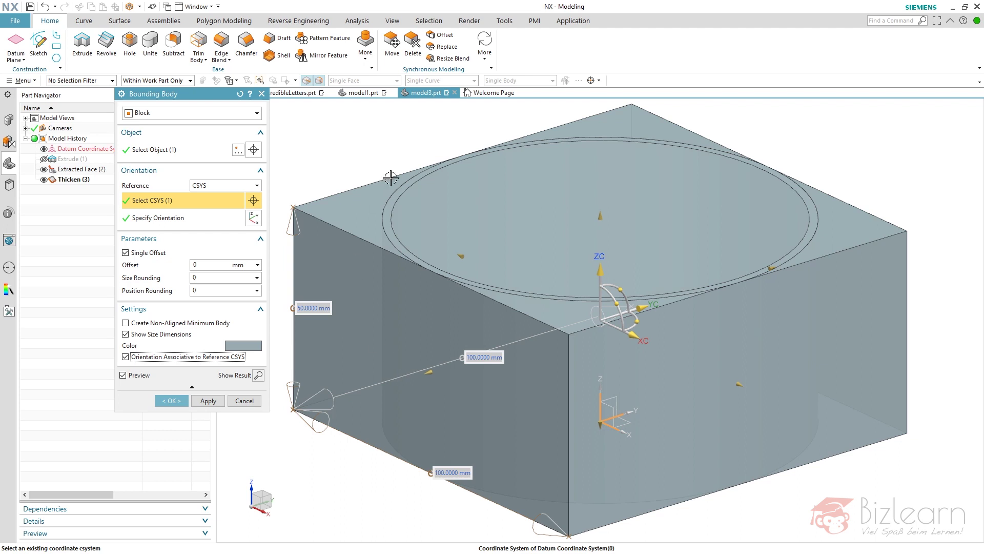
pyautogui.middleClick(430, 128)
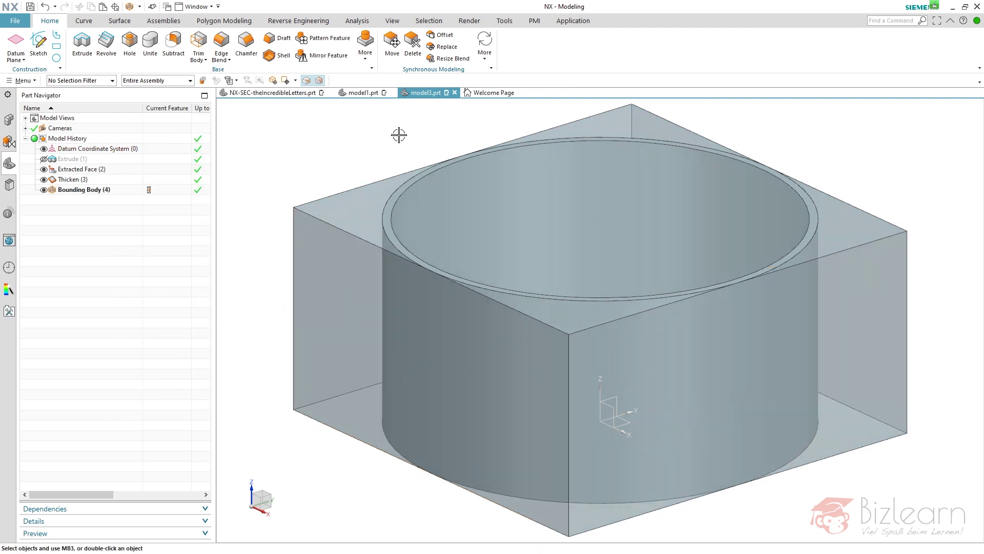
# Step: Create a datum plane offset 20 mm upward from the bounding block's underside, then hide the bounding body and the thickened ring
pyautogui.scroll(-1, 399, 138)
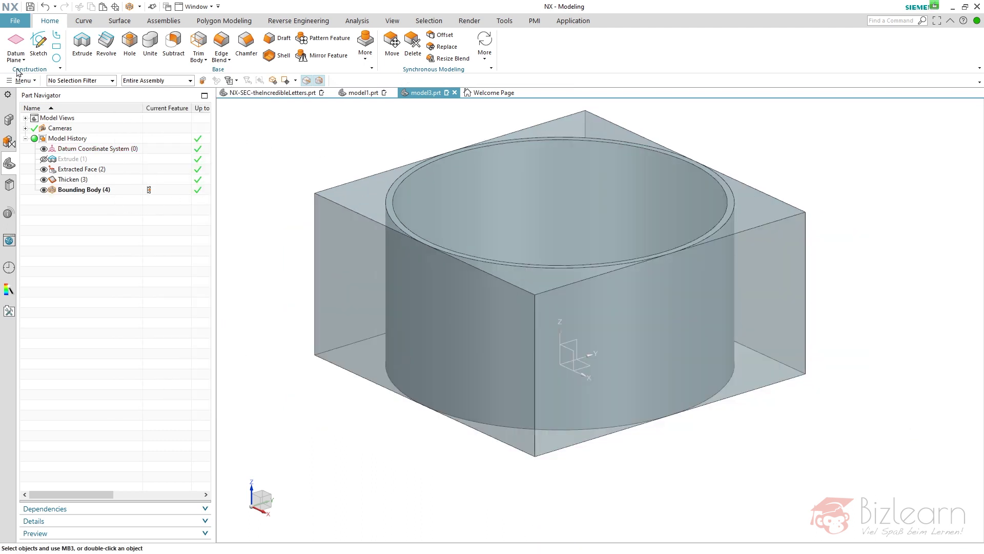
pyautogui.click(14, 43)
pyautogui.moveTo(314, 169); pyautogui.dragTo(341, 333, button='middle')
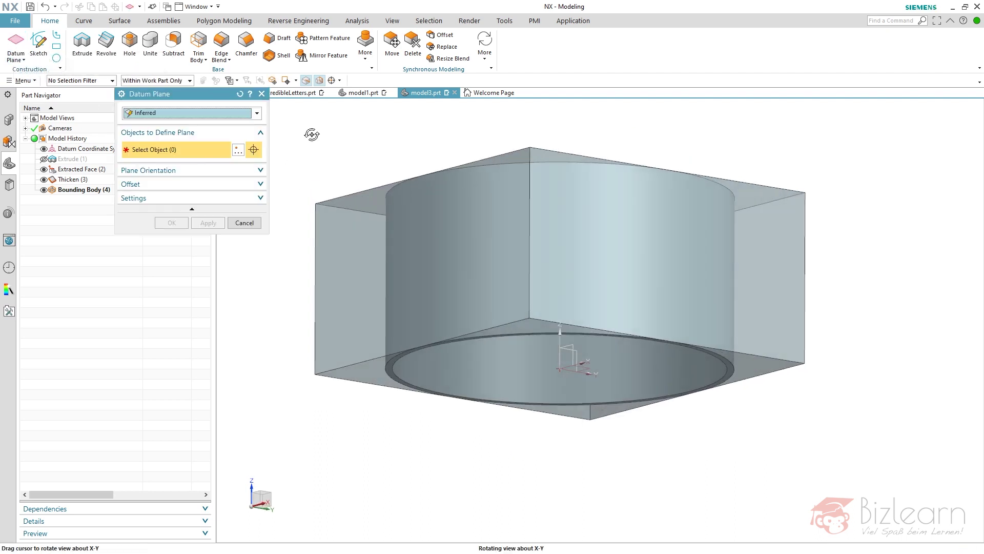
pyautogui.click(318, 382)
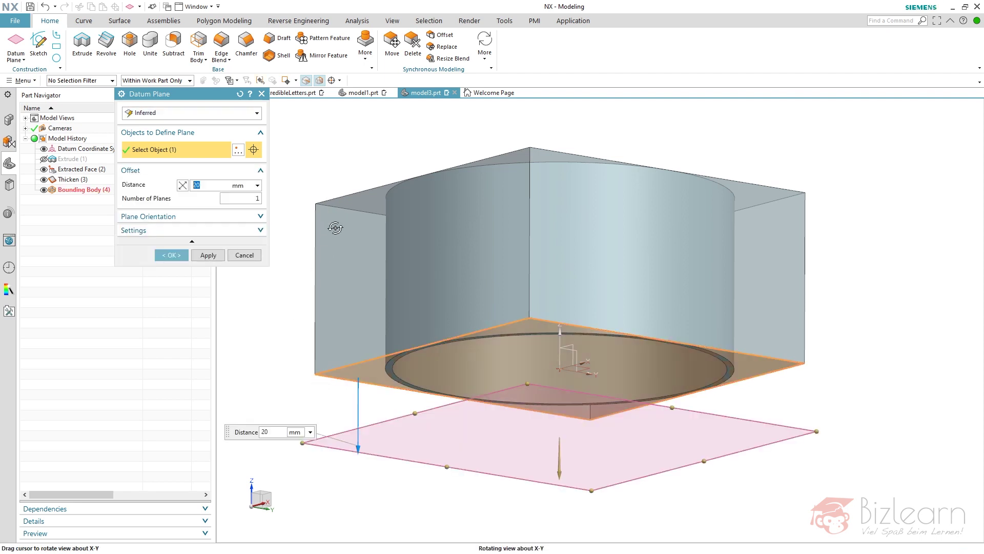
pyautogui.moveTo(328, 218)
pyautogui.mouseDown(button='middle')
pyautogui.moveTo(273, 220)
pyautogui.moveTo(372, 223)
pyautogui.moveTo(339, 208)
pyautogui.mouseUp(button='middle')
pyautogui.click(182, 185)
pyautogui.middleClick(315, 194)
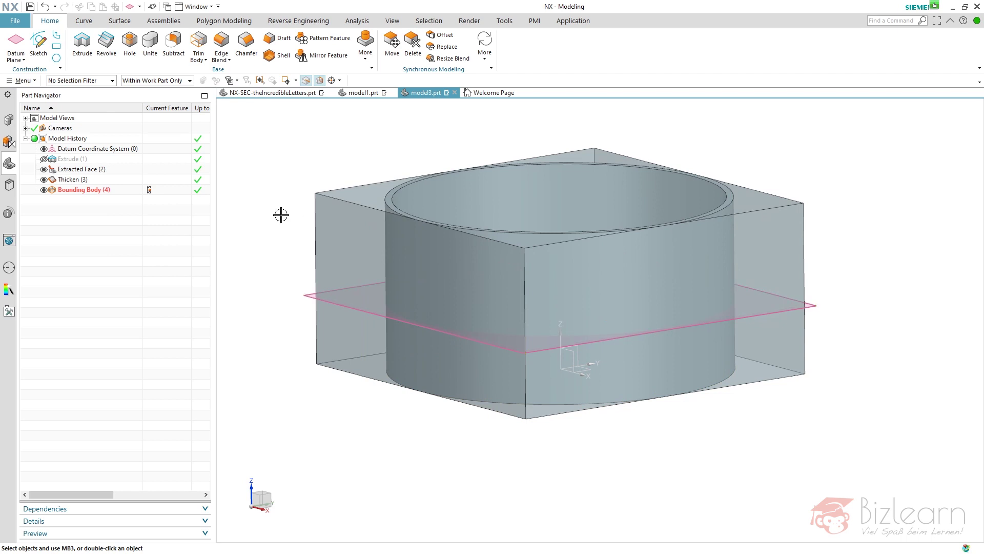
pyautogui.click(44, 190)
pyautogui.click(44, 179)
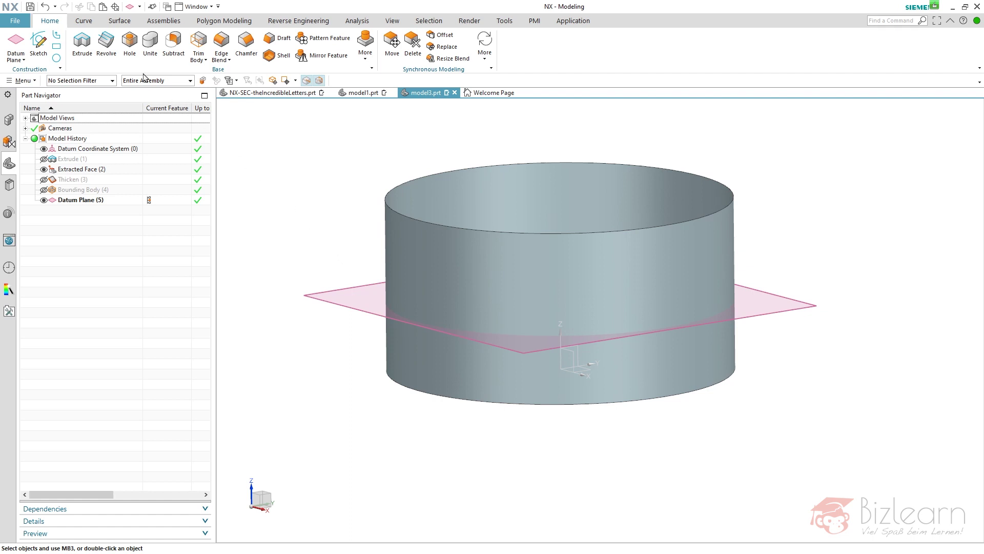
# Step: Start a Text curve with reset defaults, set its type to On Face, and select the extracted cylindrical face as the placement face
pyautogui.click(84, 21)
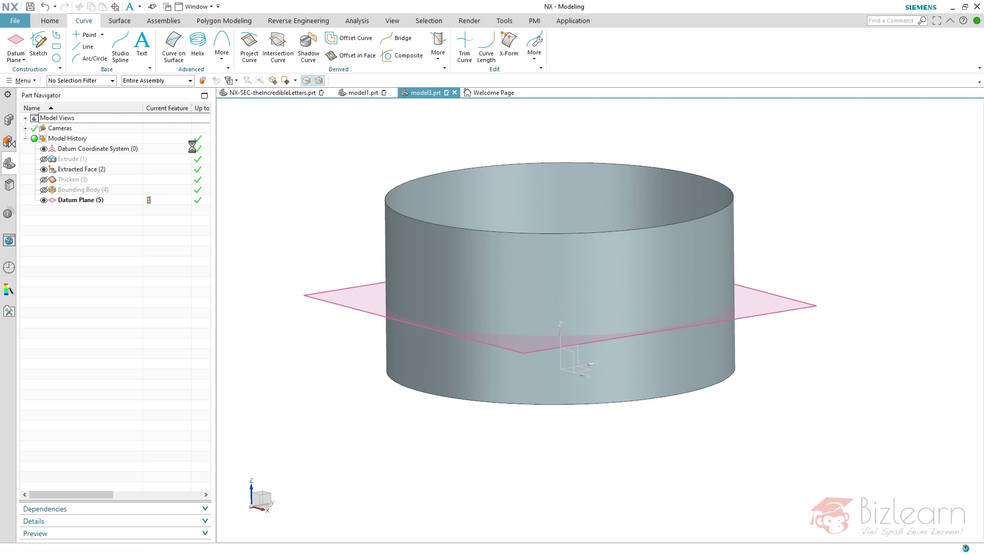
pyautogui.click(239, 94)
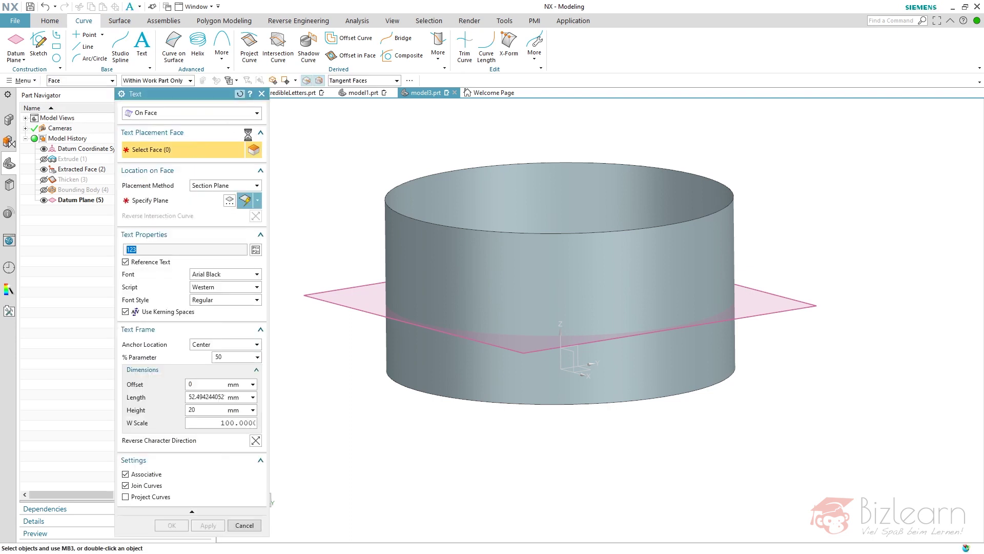
pyautogui.click(251, 117)
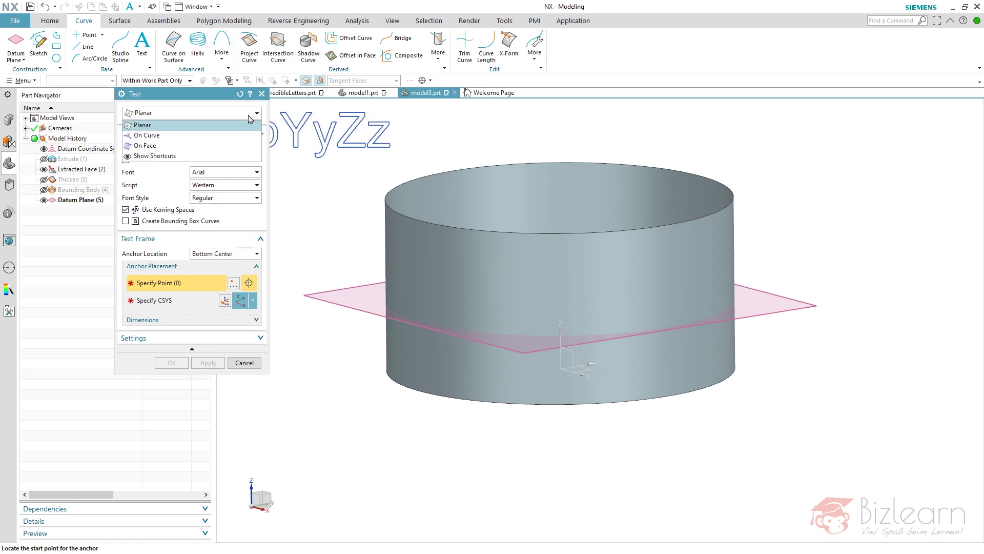
pyautogui.click(241, 131)
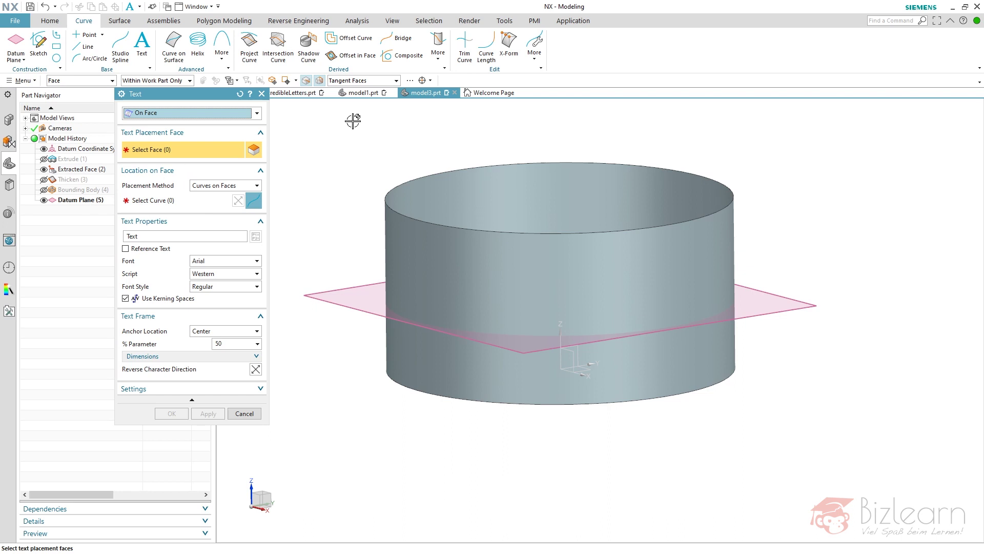
pyautogui.click(86, 170)
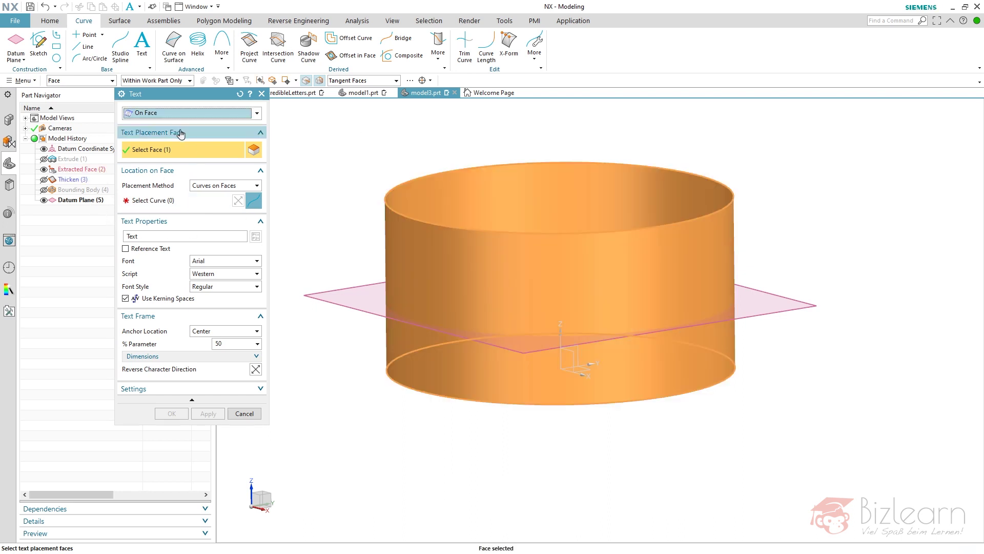
# Step: Locate the text on the face using the Section Plane placement method with the new datum plane
pyautogui.click(224, 197)
pyautogui.click(233, 185)
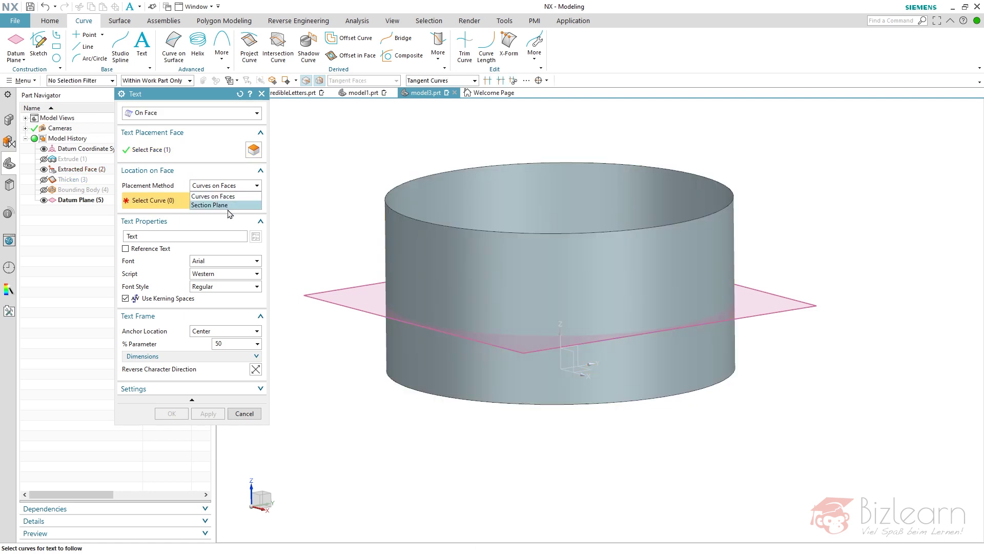
pyautogui.click(233, 203)
pyautogui.click(77, 200)
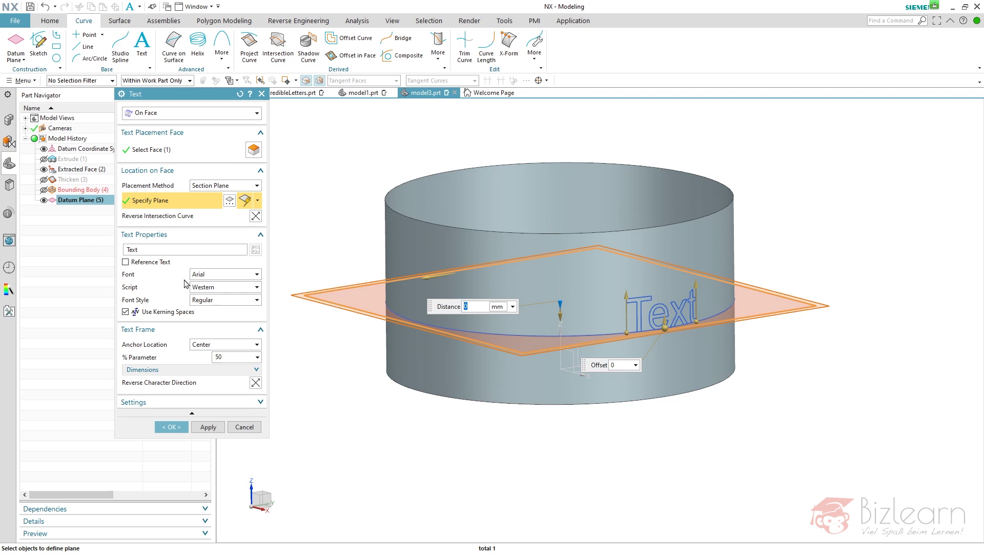
# Step: Enable Reference Text and drive the lettering with a new string expression named Text with the value "123"
pyautogui.doubleClick(140, 250)
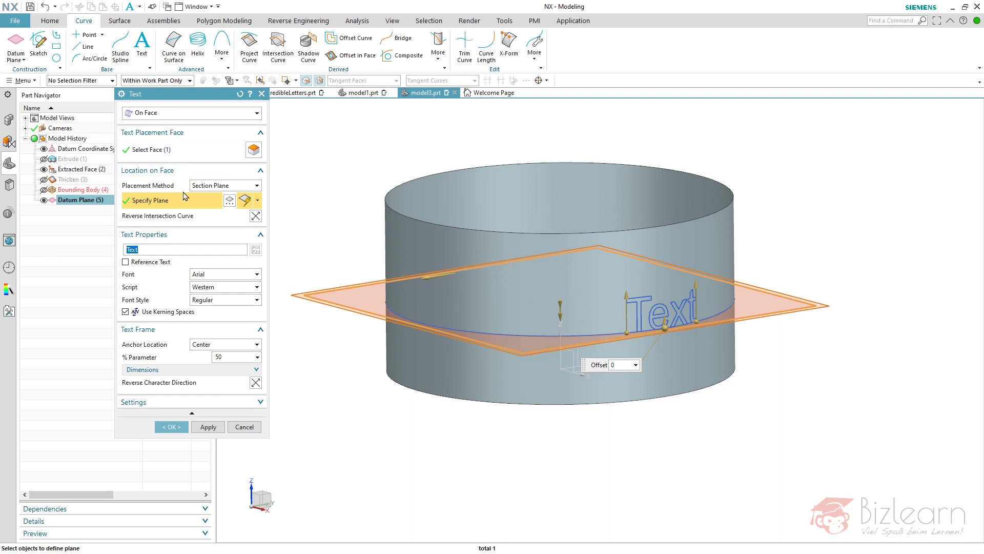
pyautogui.click(127, 263)
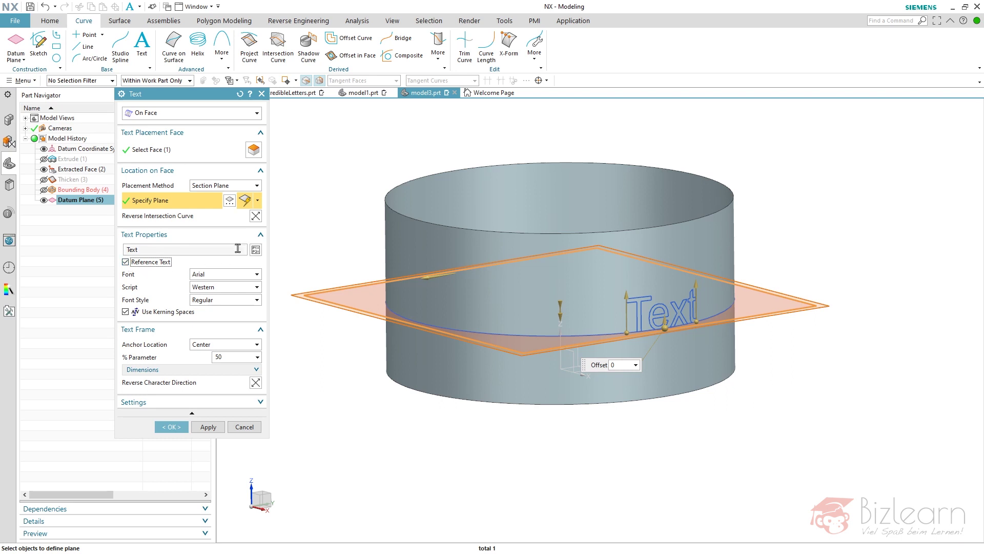
pyautogui.middleClick(304, 255)
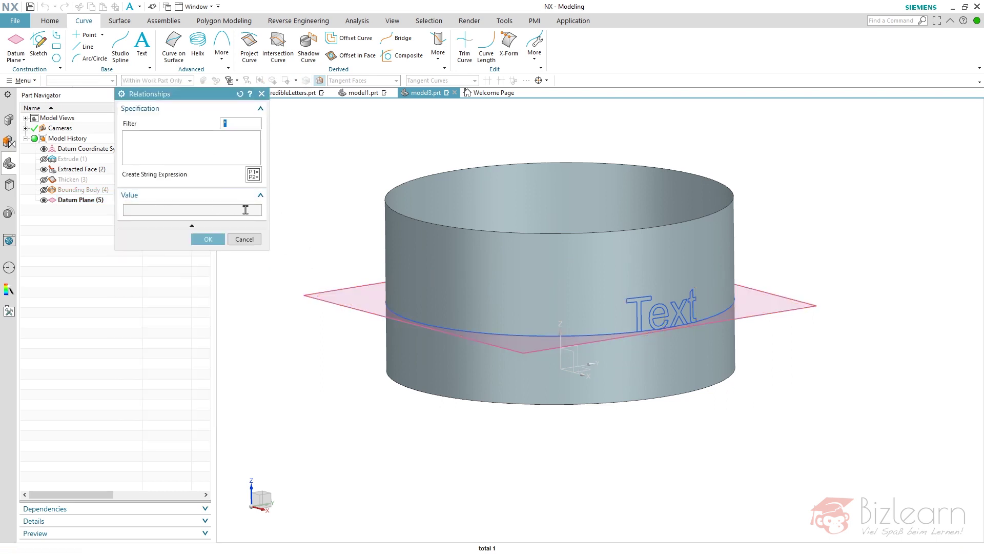
pyautogui.click(253, 174)
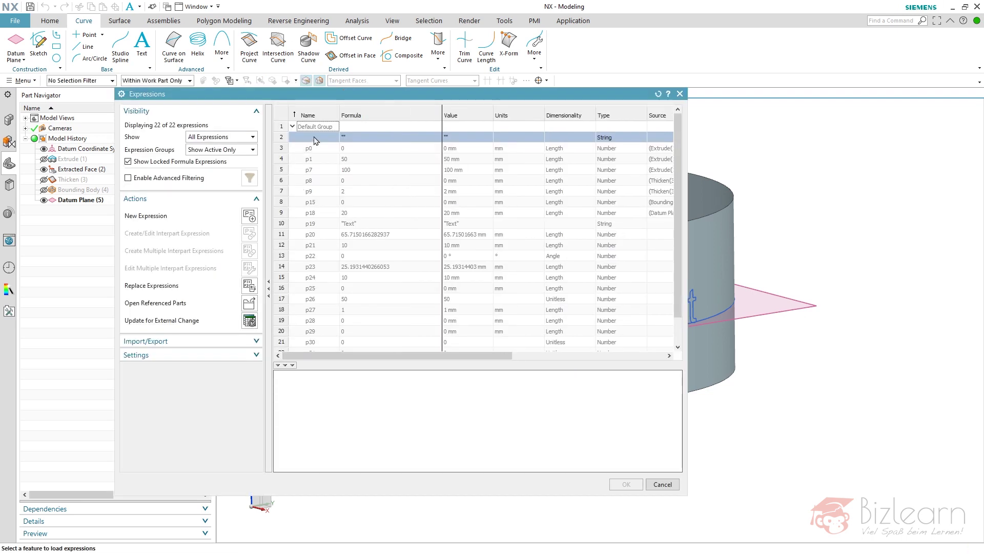
pyautogui.click(316, 137)
pyautogui.write('Text')
pyautogui.press('Return')
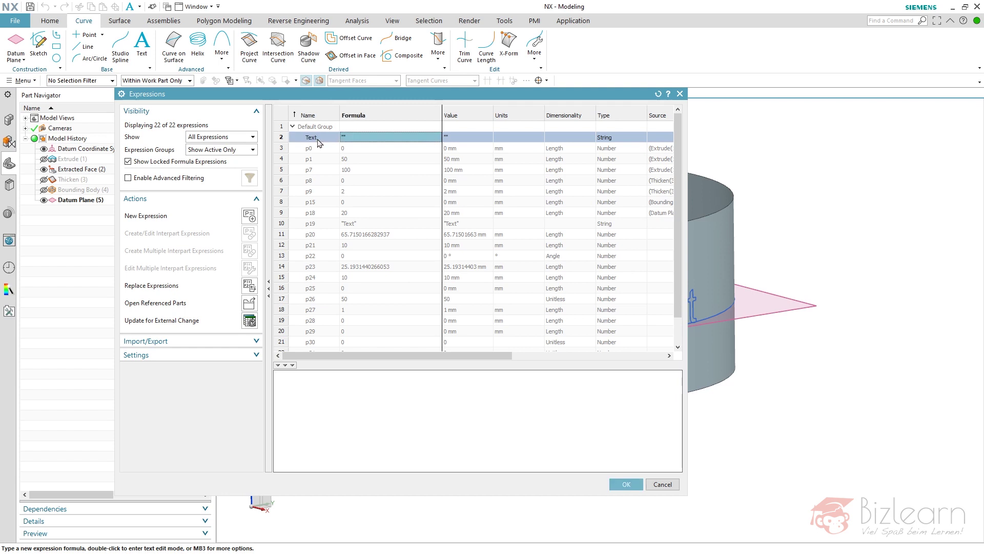
pyautogui.doubleClick(354, 144)
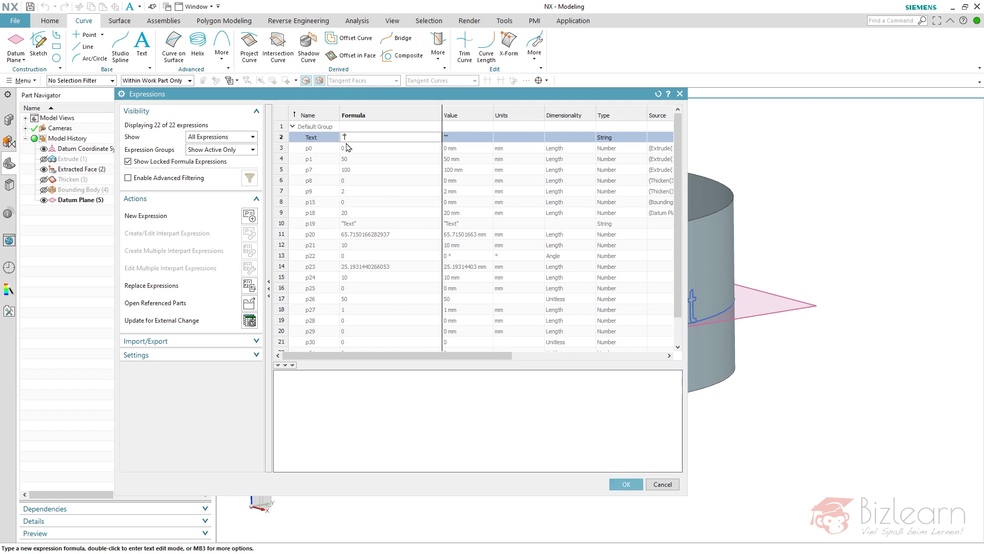
pyautogui.write('123')
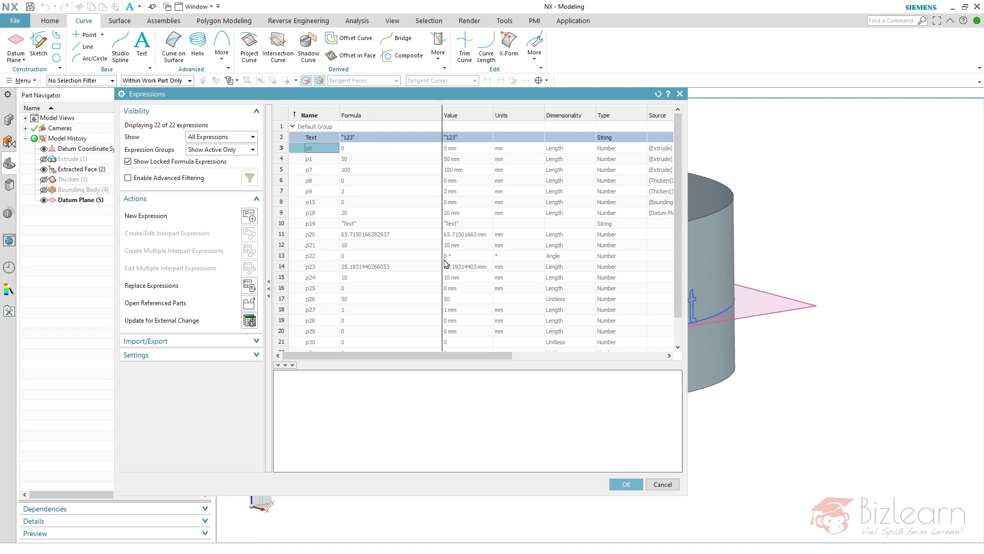
pyautogui.click(626, 484)
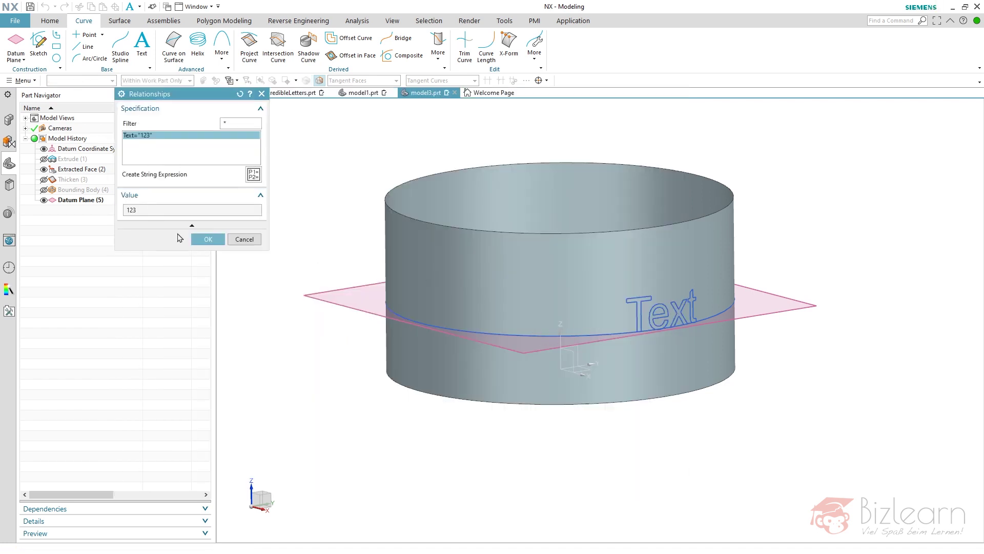
pyautogui.click(206, 239)
pyautogui.click(85, 200)
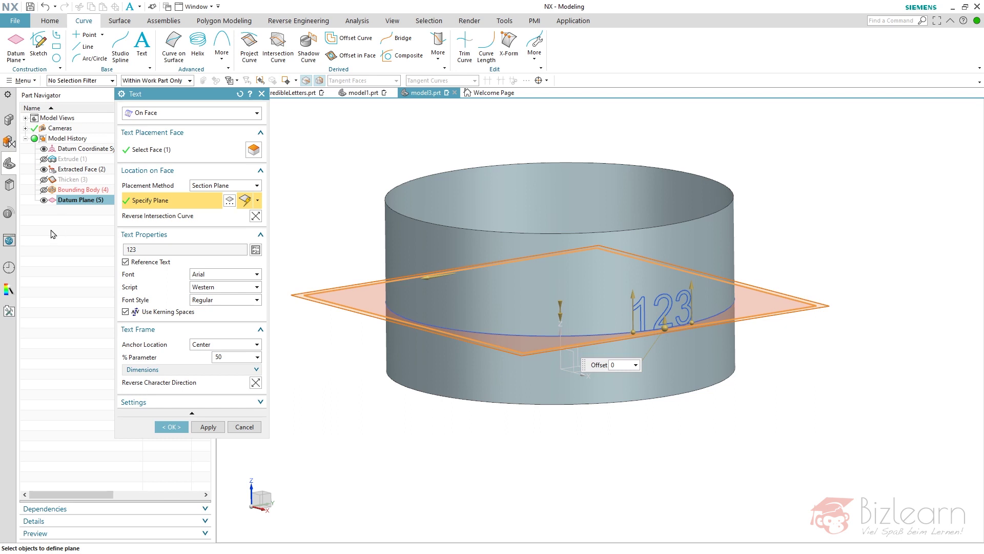
# Step: Set the text's font to Arial Black, expand its settings, and create the text on the cylindrical face
pyautogui.click(234, 275)
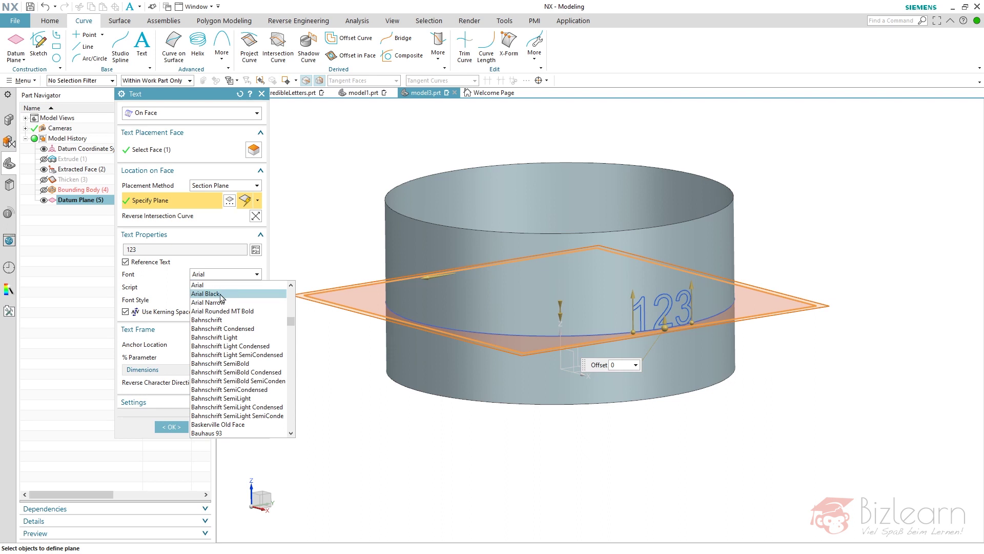
pyautogui.click(223, 294)
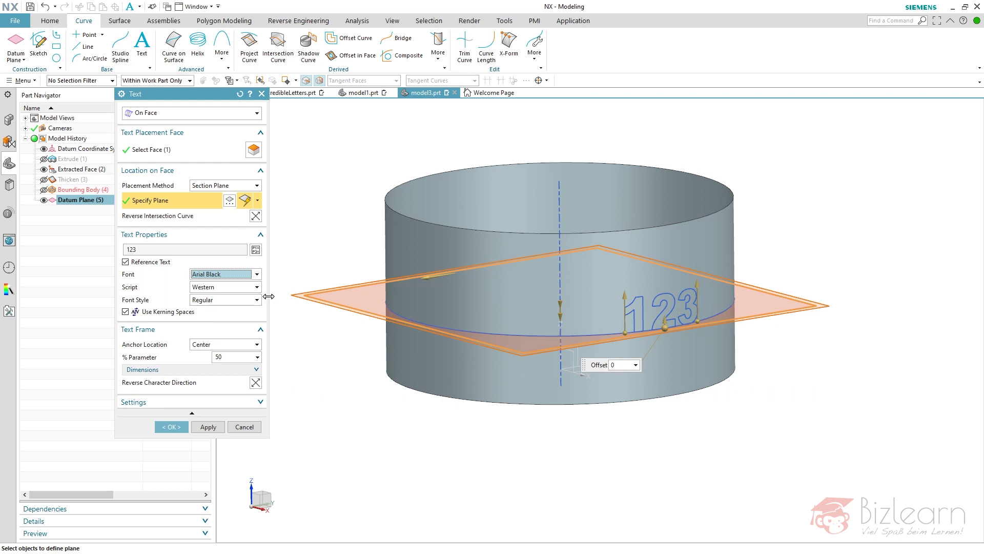
pyautogui.click(228, 403)
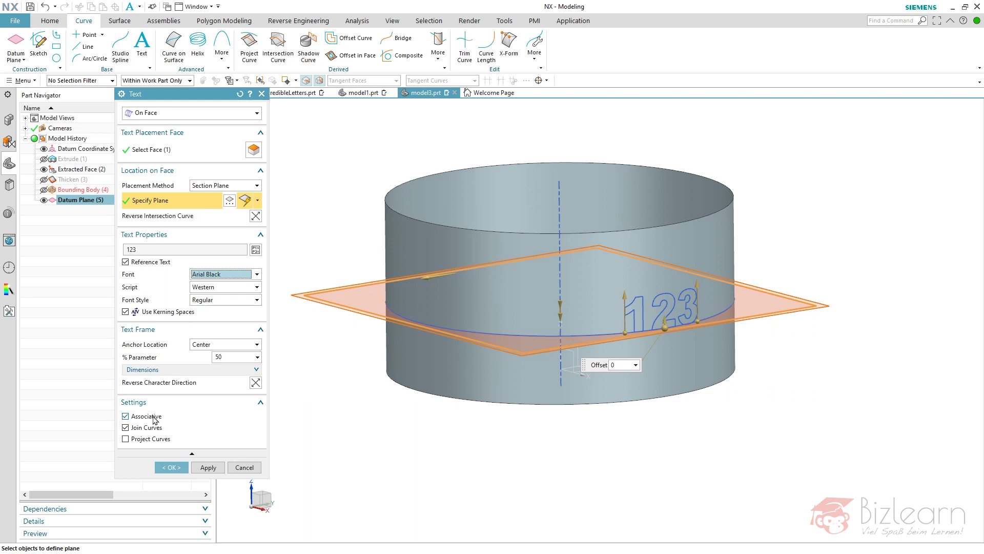
pyautogui.scroll(8, 636, 295)
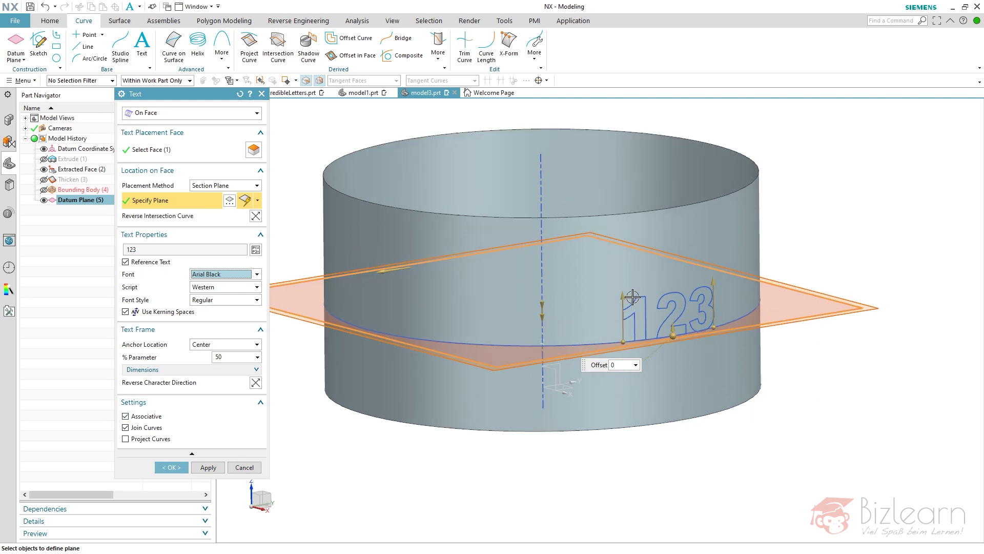
pyautogui.scroll(-5, 692, 308)
pyautogui.scroll(6, 659, 264)
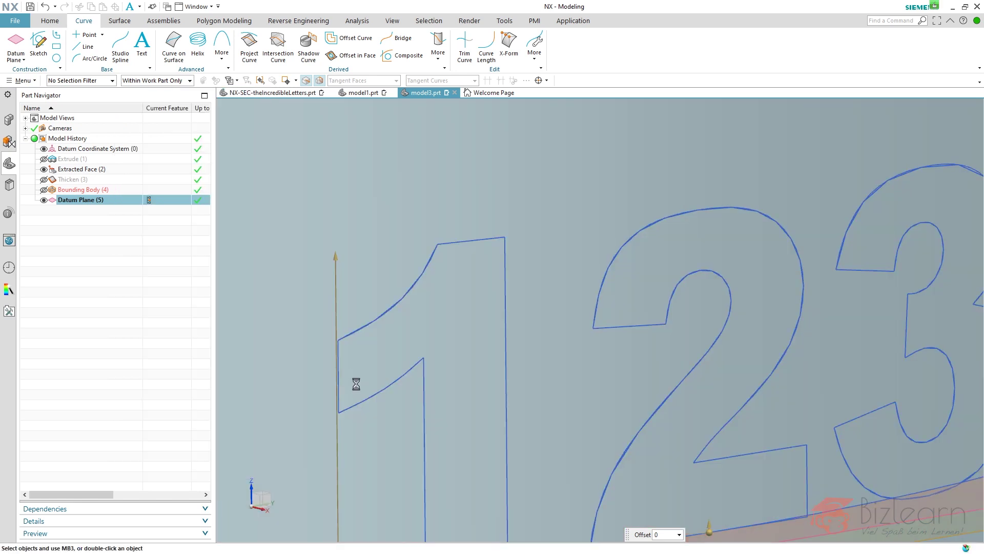
pyautogui.scroll(-10, 437, 315)
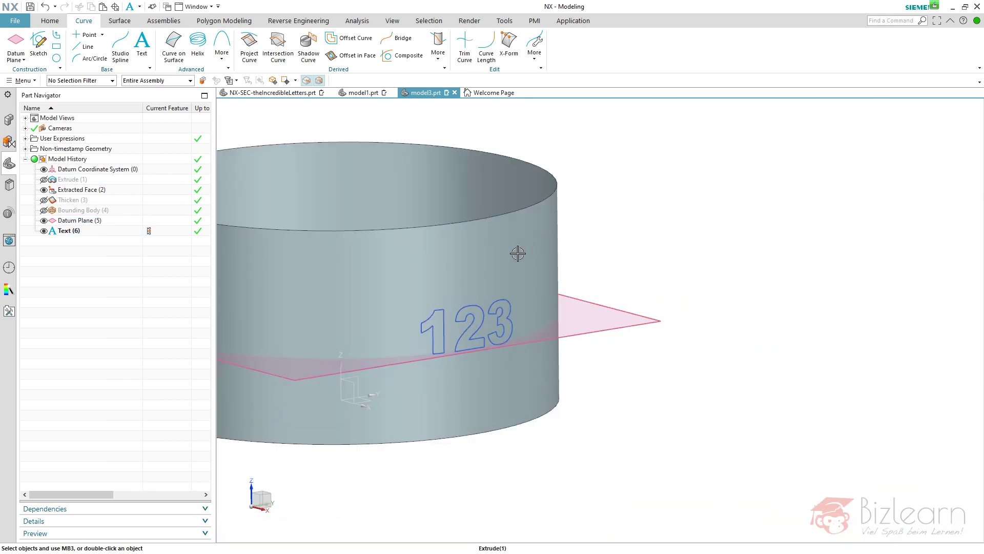
pyautogui.moveTo(518, 254); pyautogui.dragTo(492, 241, button='middle')
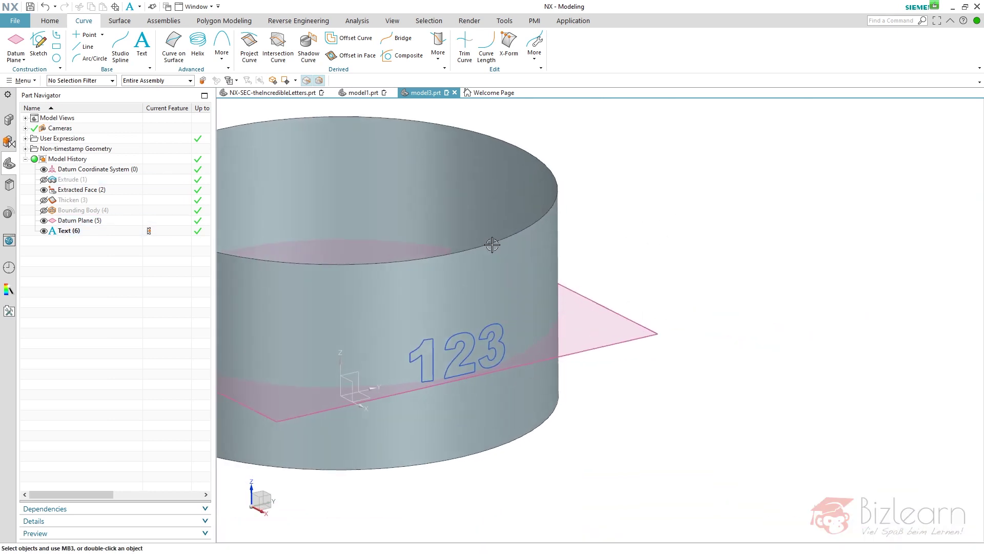
# Step: Divide the extracted cylindrical face with the 123 text curves, projecting normal to the face
pyautogui.click(52, 22)
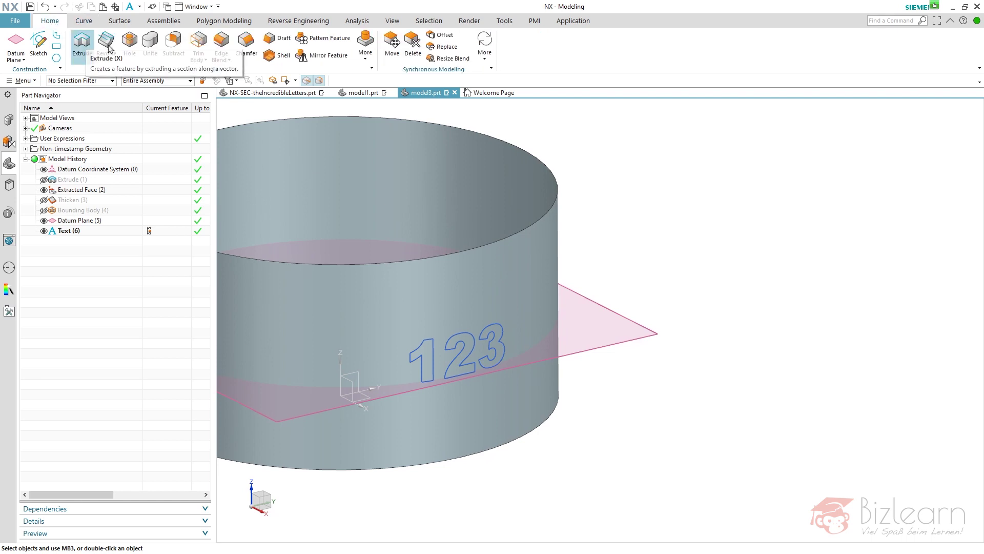
pyautogui.click(119, 20)
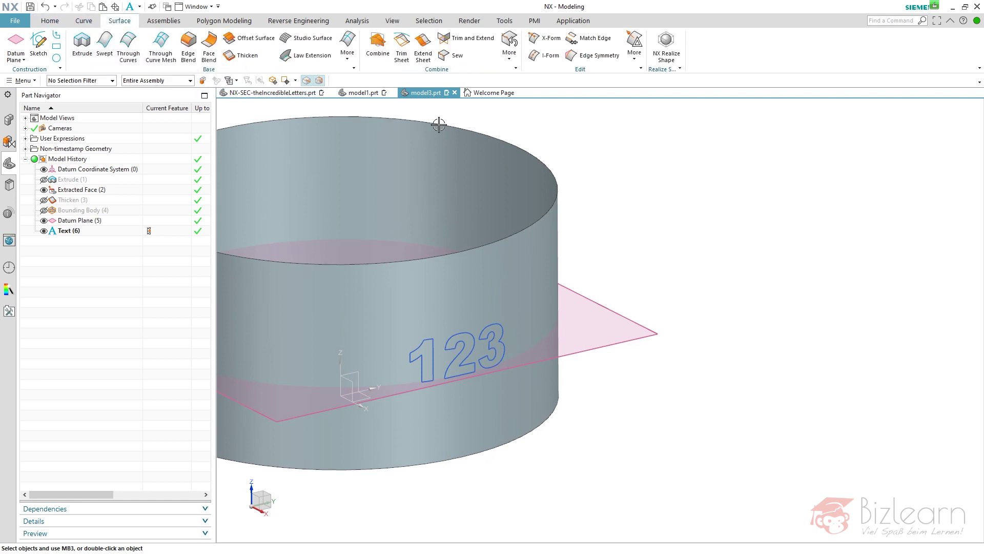
pyautogui.click(517, 52)
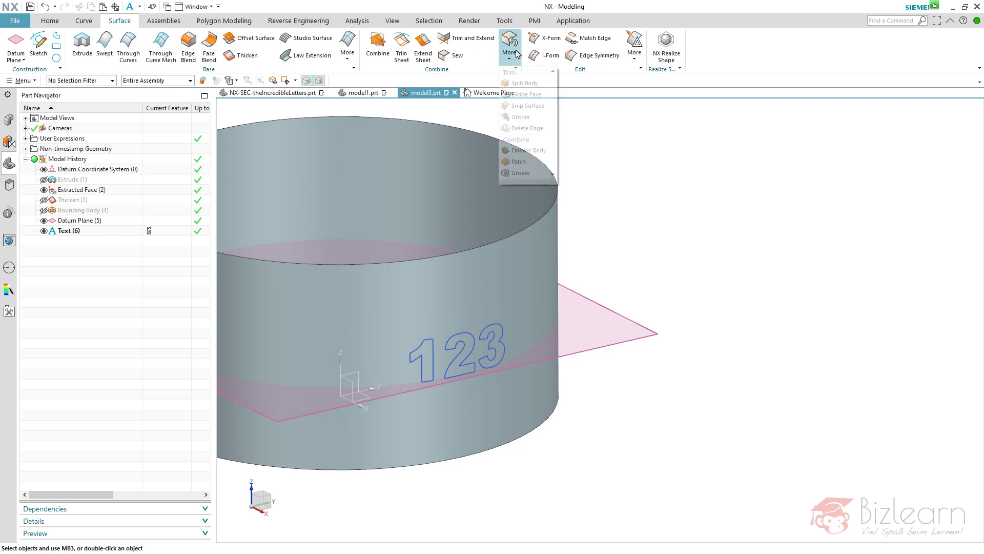
pyautogui.click(529, 96)
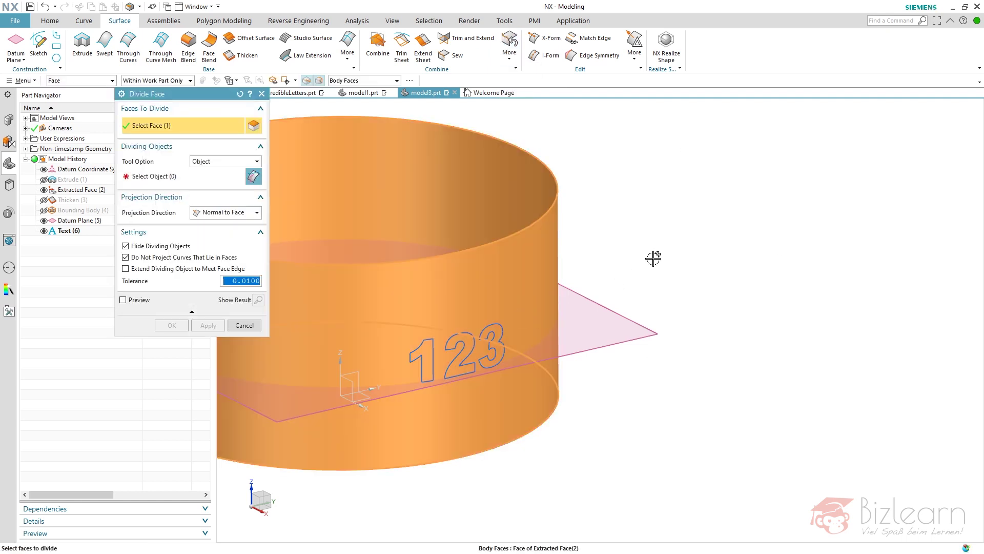
pyautogui.click(528, 307)
pyautogui.click(64, 233)
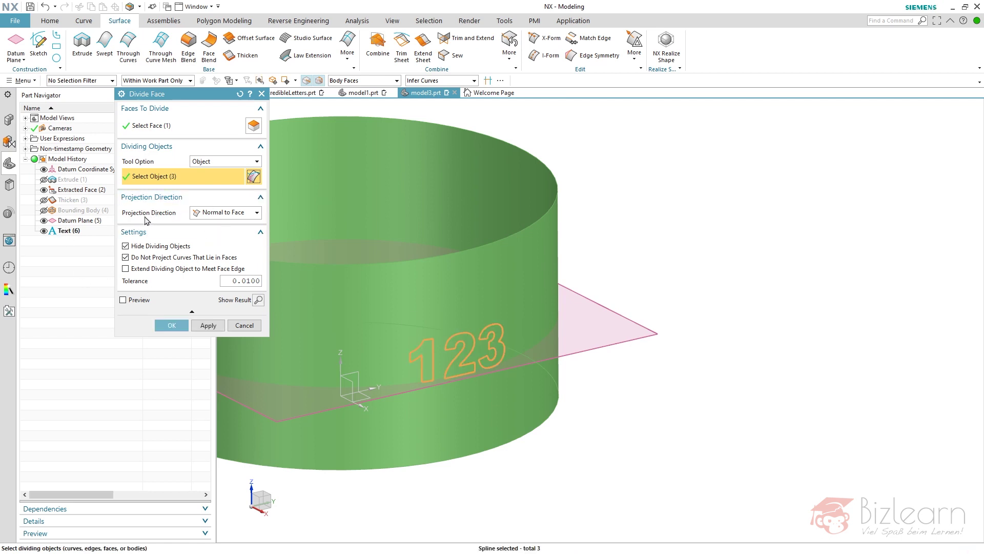
pyautogui.click(171, 325)
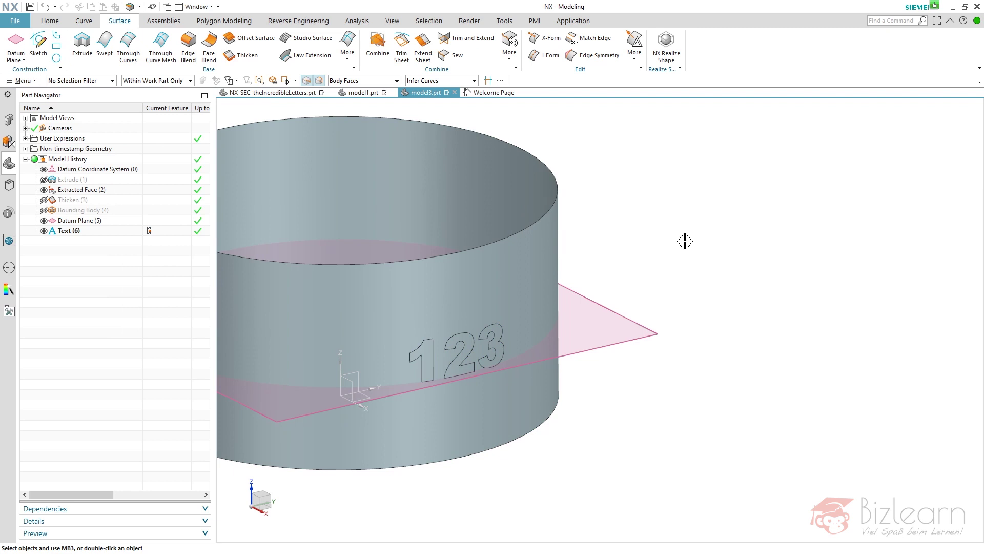
# Step: Try to thicken the divided face, cancel the Thicken, and undo the Divide Face operation
pyautogui.click(240, 54)
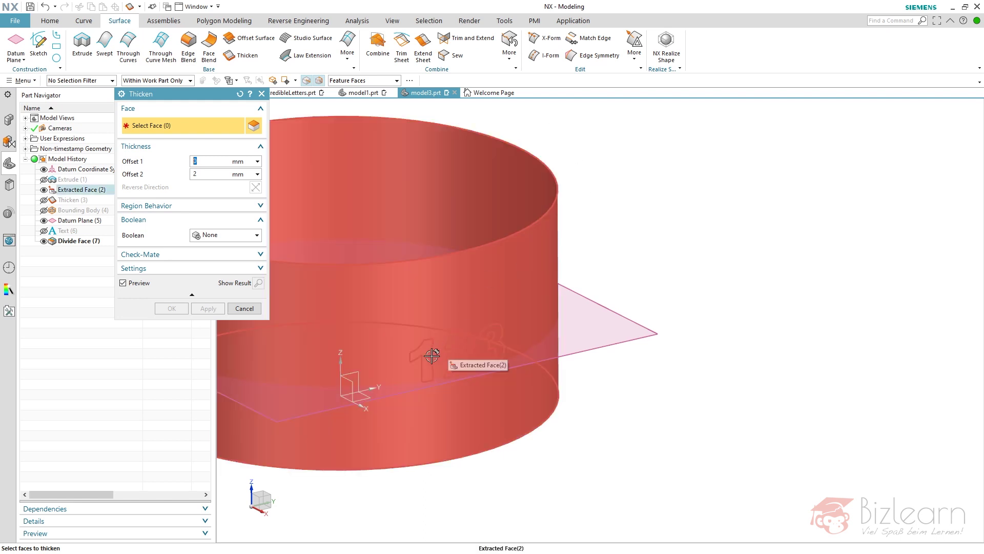
pyautogui.scroll(4, 475, 381)
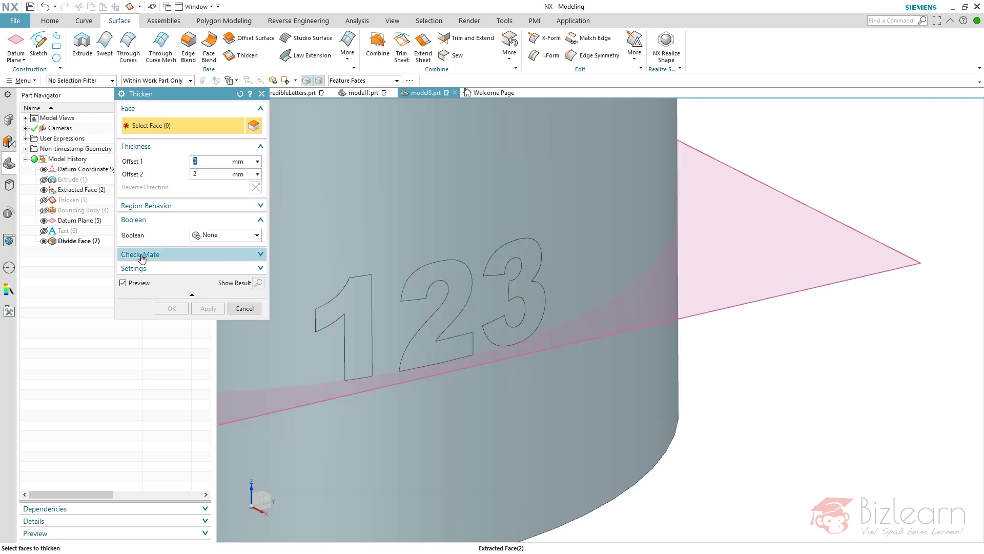
pyautogui.click(90, 241)
pyautogui.scroll(-4, 655, 285)
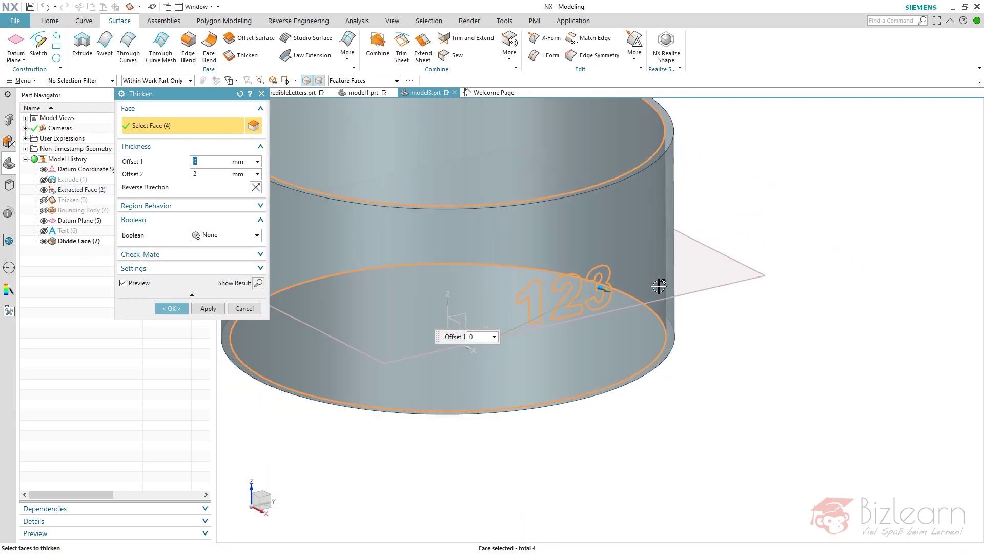
pyautogui.moveTo(605, 289); pyautogui.dragTo(696, 331)
pyautogui.click(245, 308)
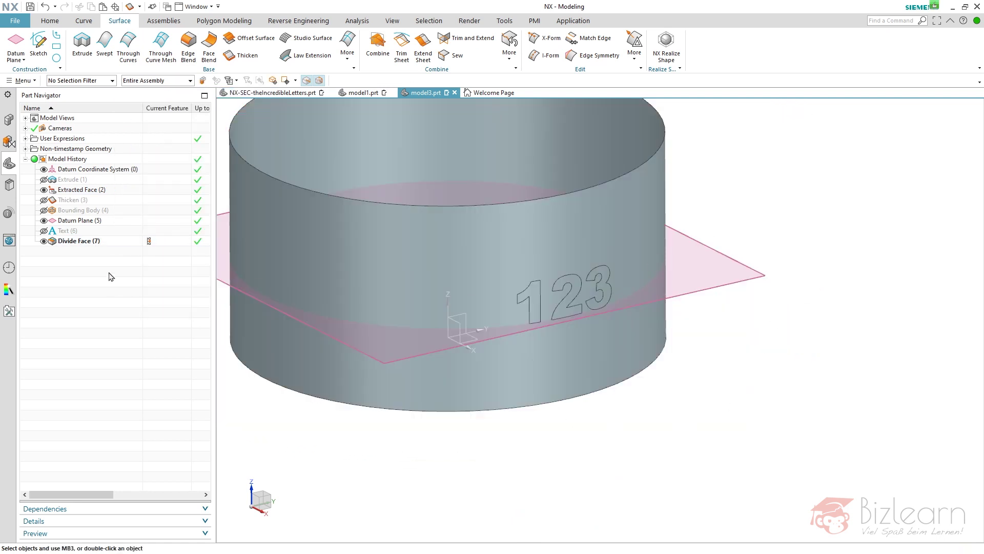
pyautogui.hotkey('ctrl', 'z')
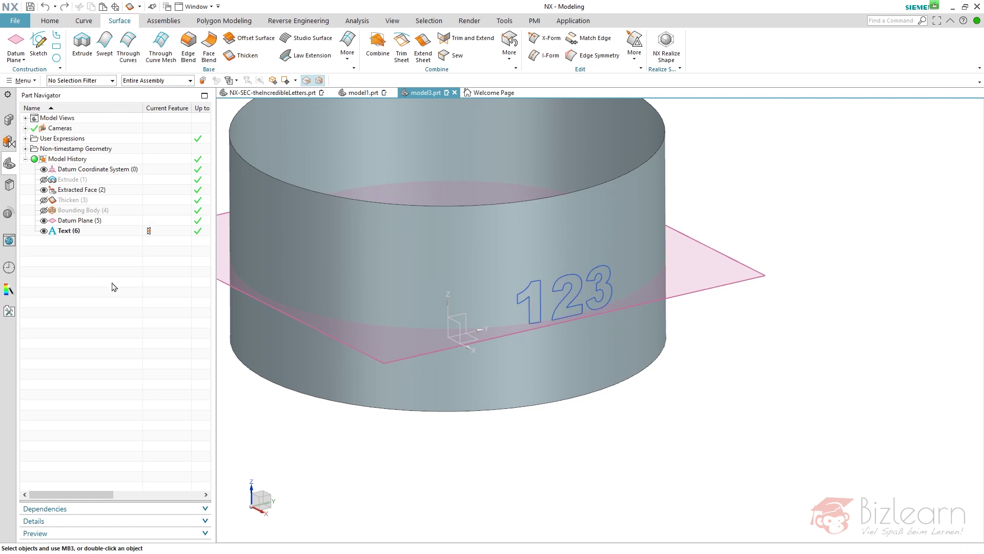
# Step: Extrude the 123 text curves with start and end distances of 0 mm, and hide the text and the datum plane
pyautogui.click(82, 45)
pyautogui.click(74, 234)
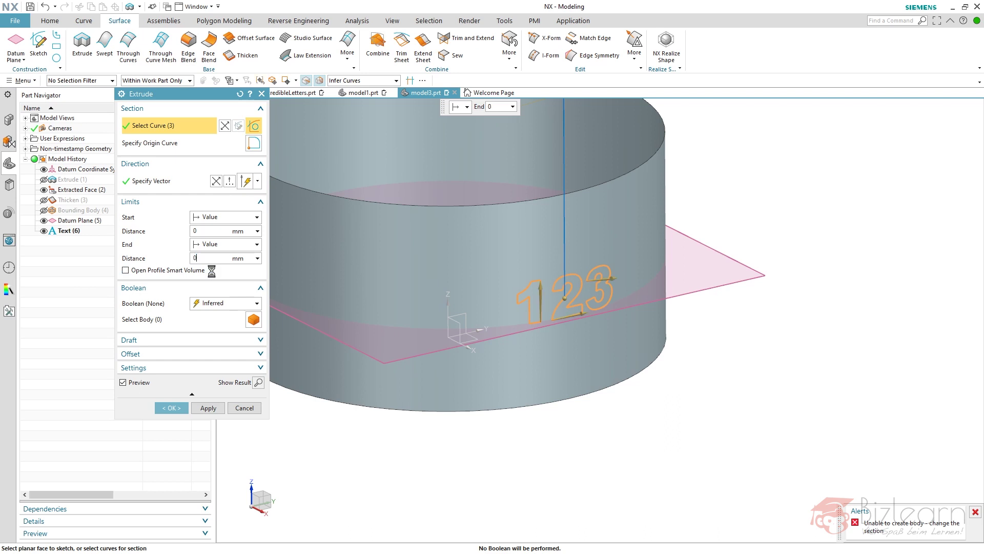
pyautogui.scroll(5, 666, 297)
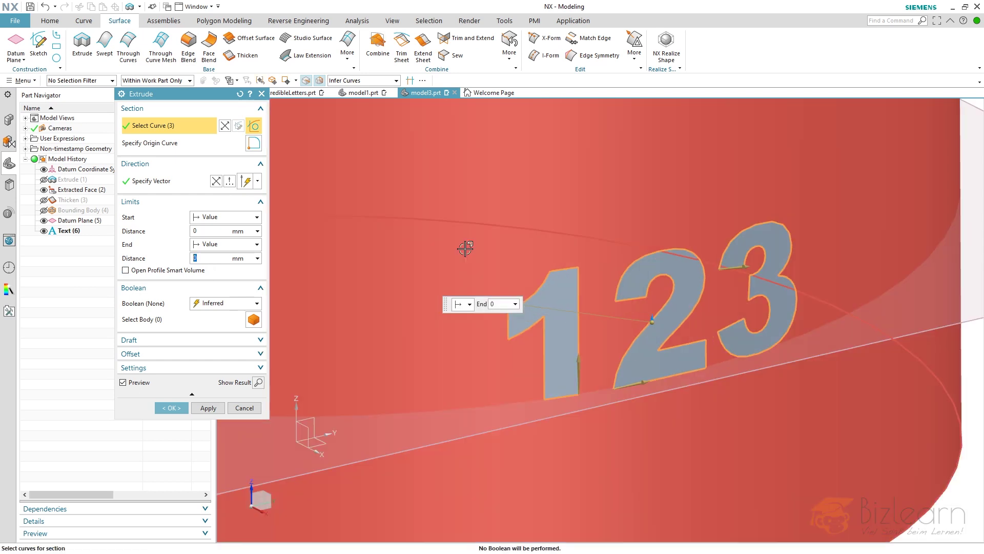
pyautogui.moveTo(464, 248); pyautogui.dragTo(522, 306, button='middle')
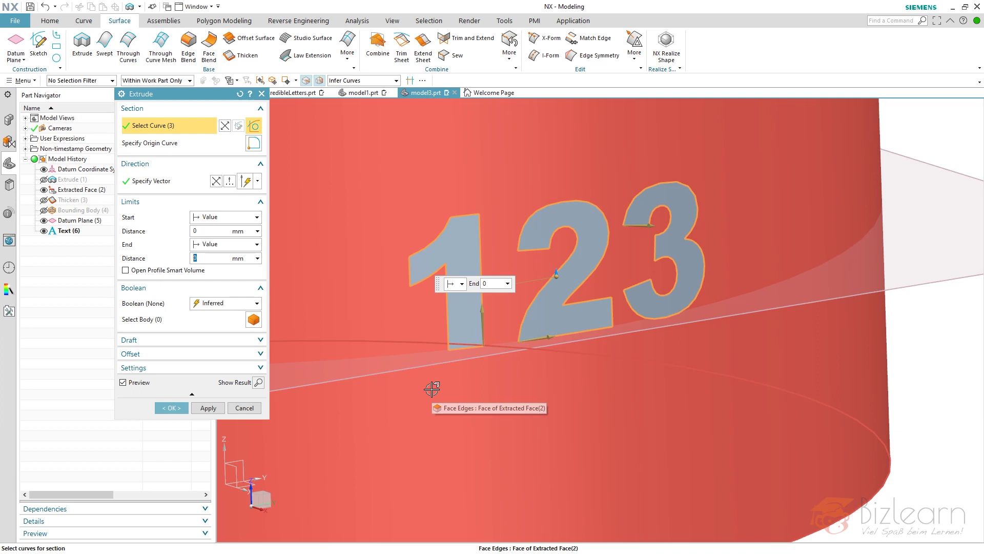
pyautogui.scroll(-4, 432, 388)
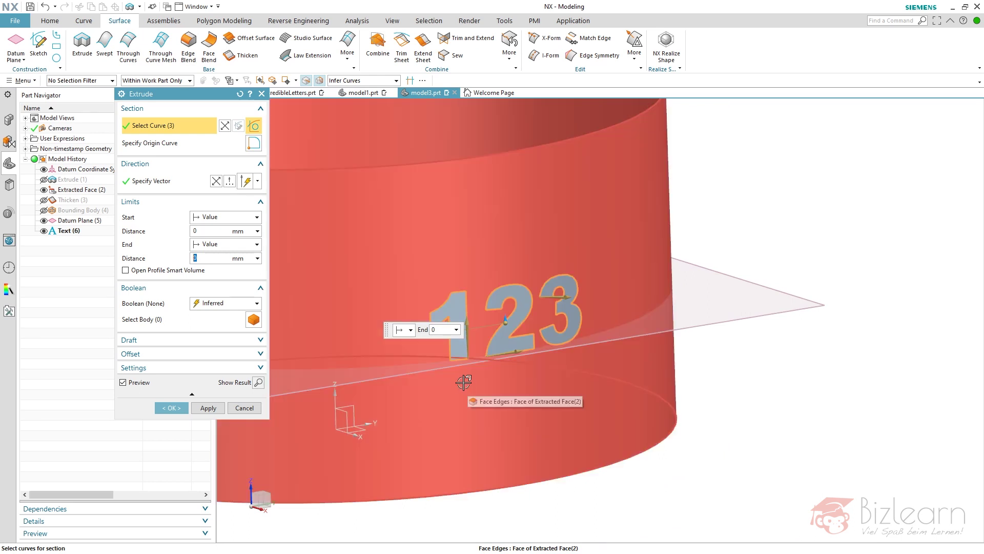
pyautogui.click(175, 183)
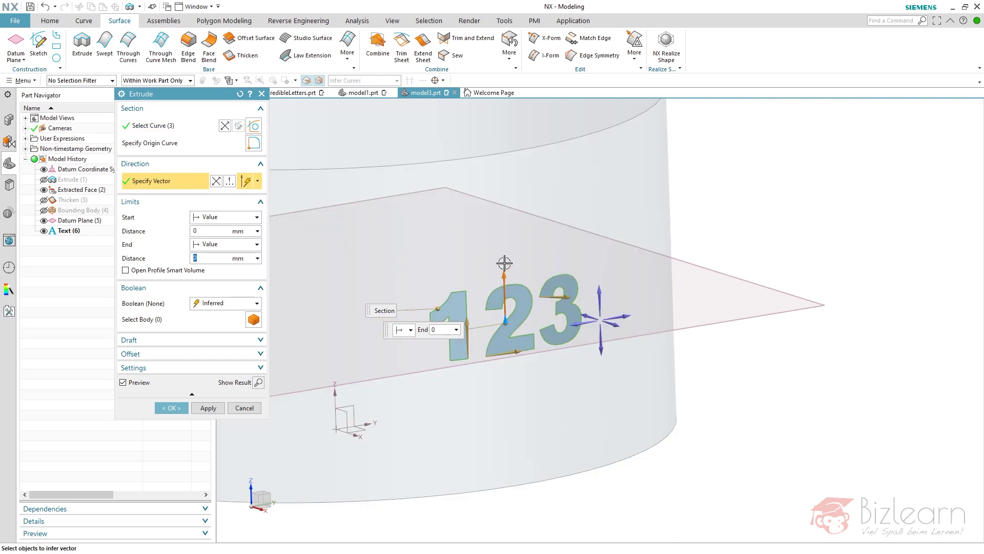
pyautogui.middleClick(717, 195)
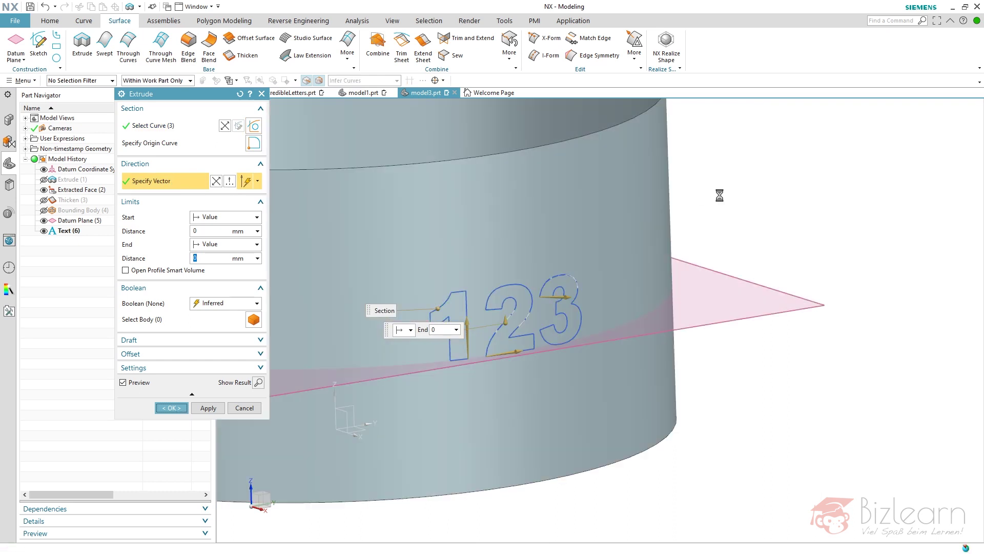
pyautogui.click(44, 231)
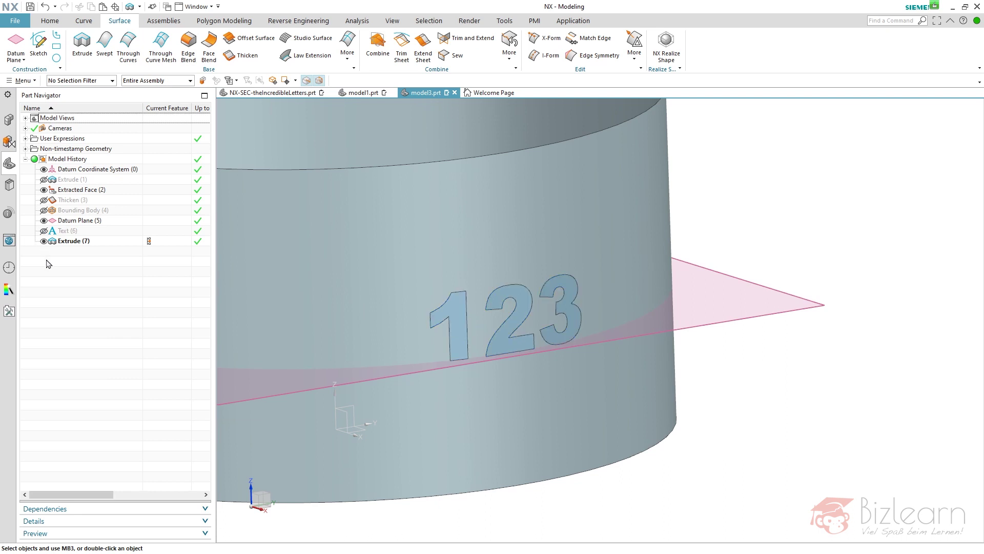
pyautogui.click(43, 220)
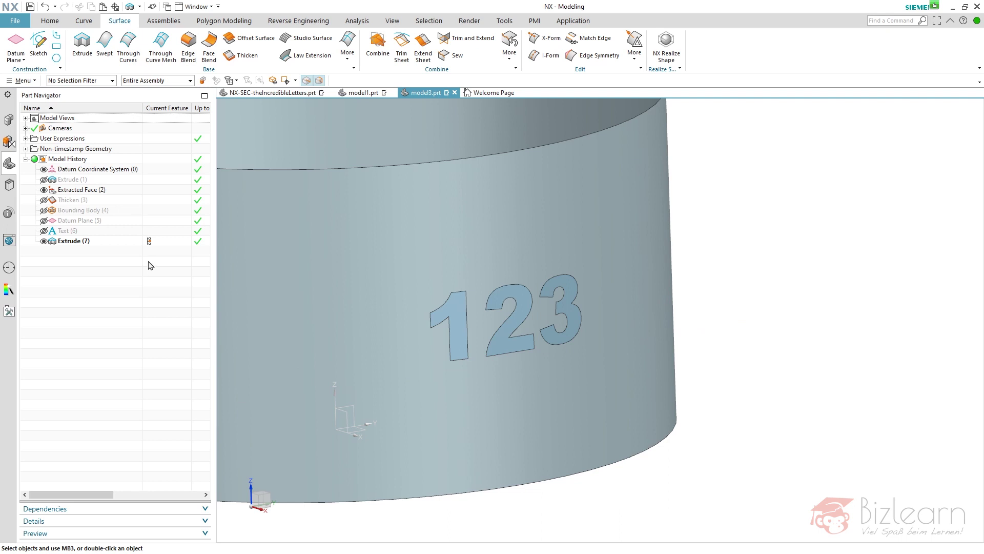
# Step: Thicken the three extruded 123 faces with offsets of -1 mm and 2 mm, and hide the extruded letter surfaces
pyautogui.click(241, 55)
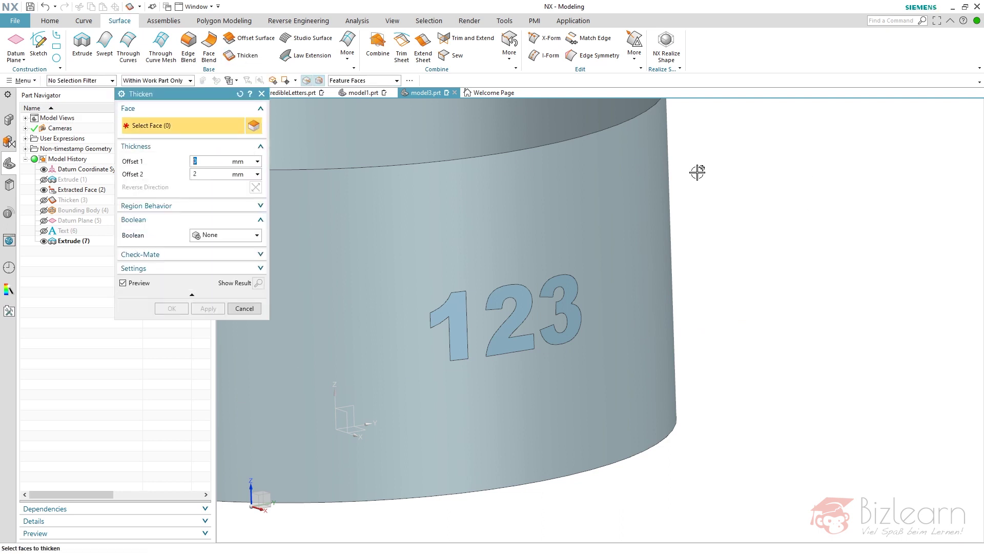
pyautogui.click(88, 242)
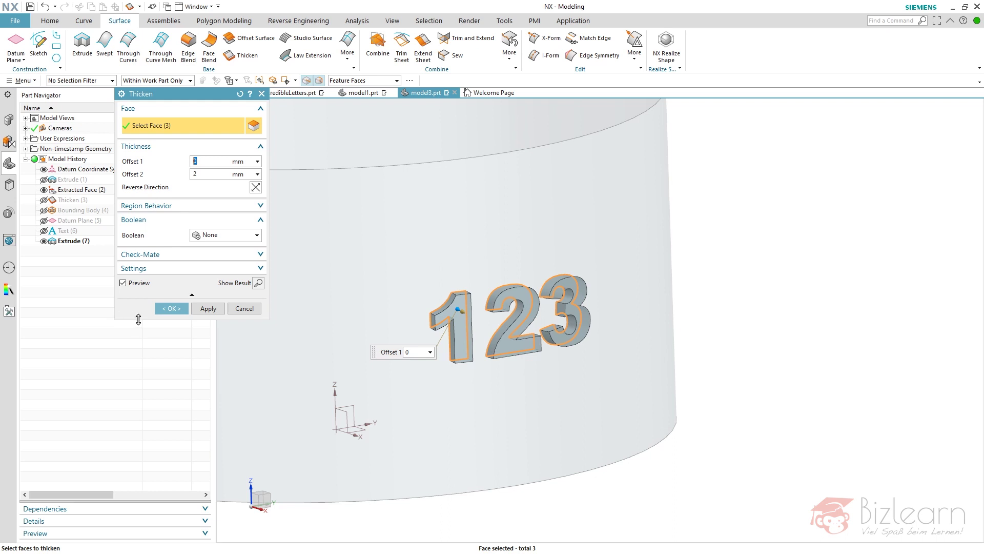
pyautogui.rightClick(505, 302)
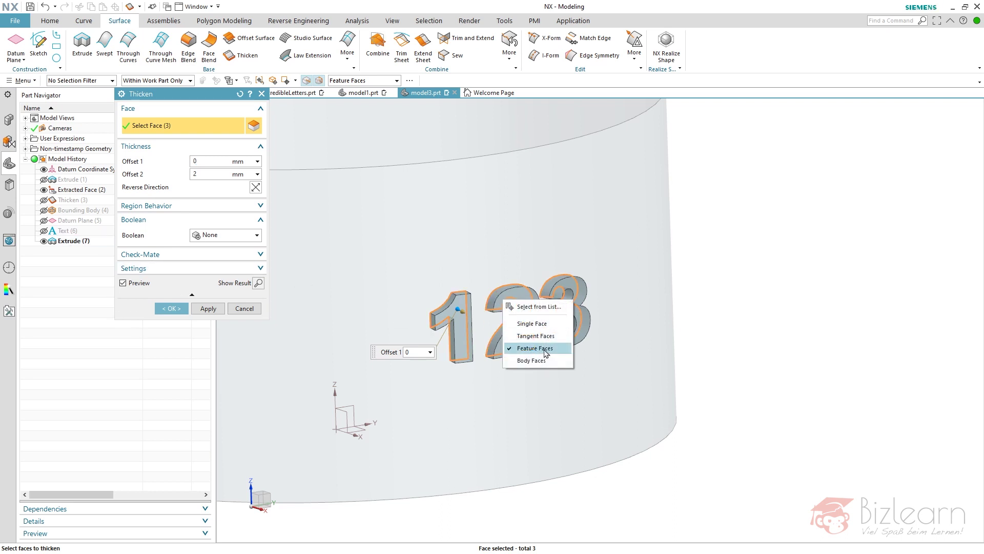
pyautogui.click(137, 315)
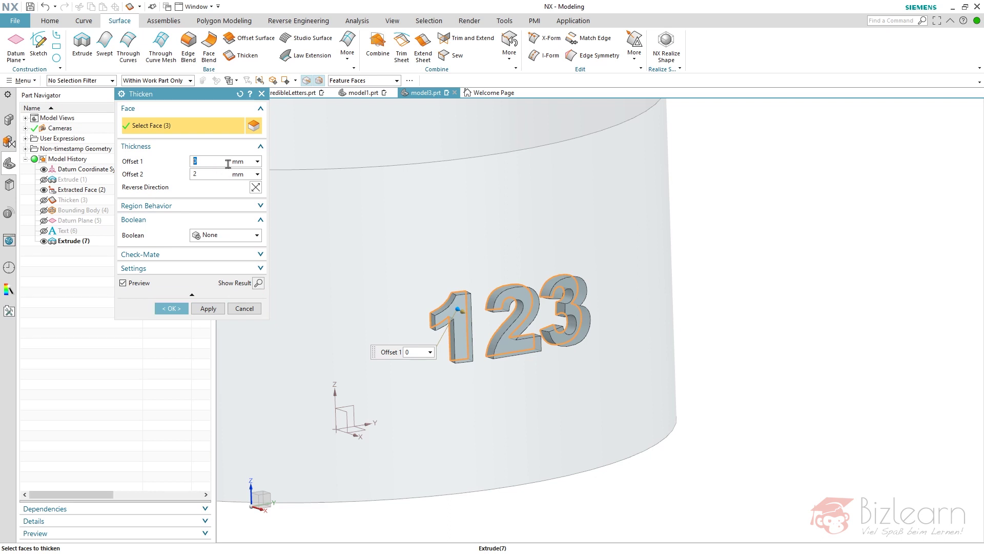
pyautogui.write('-1')
pyautogui.press('Return')
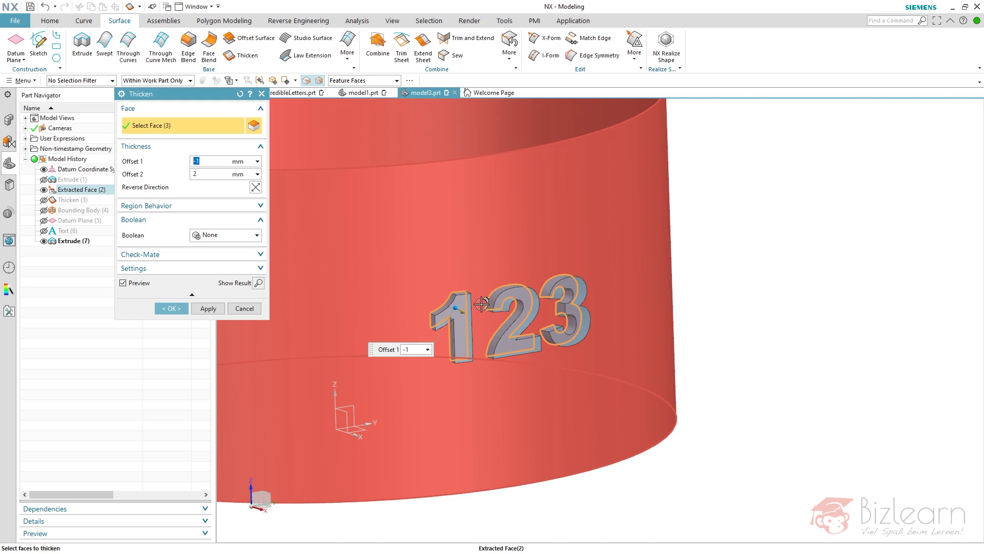
pyautogui.moveTo(461, 311); pyautogui.dragTo(477, 322)
pyautogui.write('2')
pyautogui.press('Return')
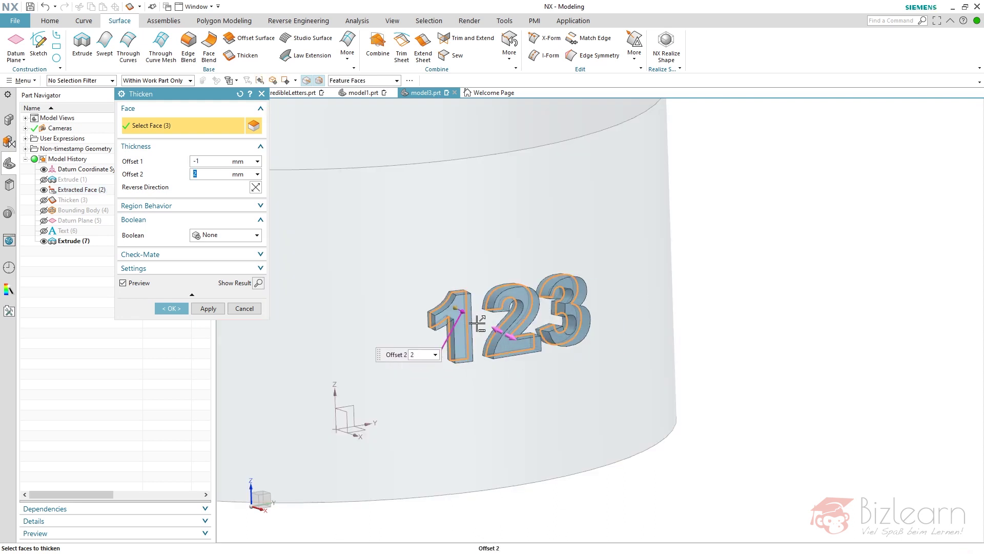
pyautogui.middleClick(718, 227)
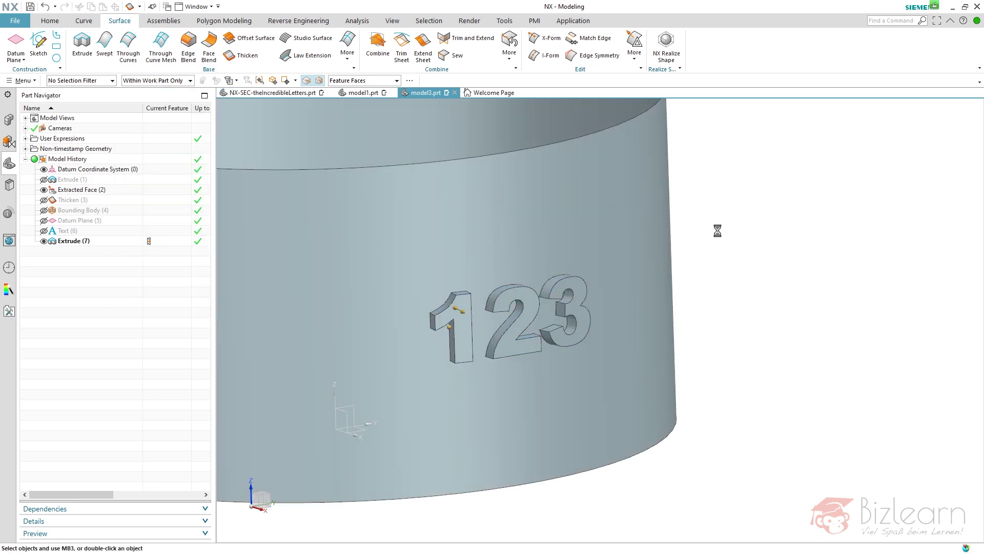
pyautogui.moveTo(736, 305); pyautogui.dragTo(505, 308, button='middle')
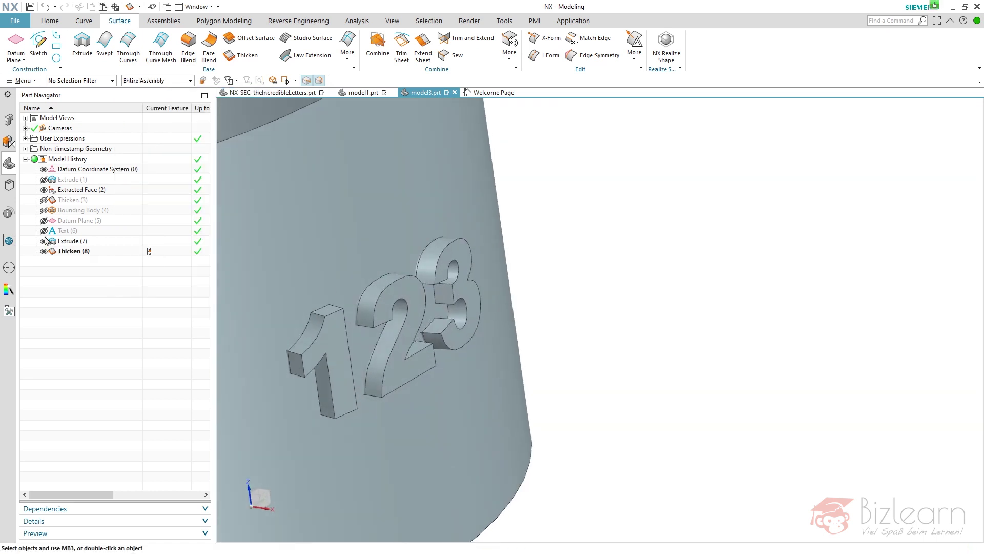
pyautogui.click(44, 241)
# Step: Examine from above how the thickened 123 letters sit through the extracted cylindrical face
pyautogui.scroll(-5, 660, 335)
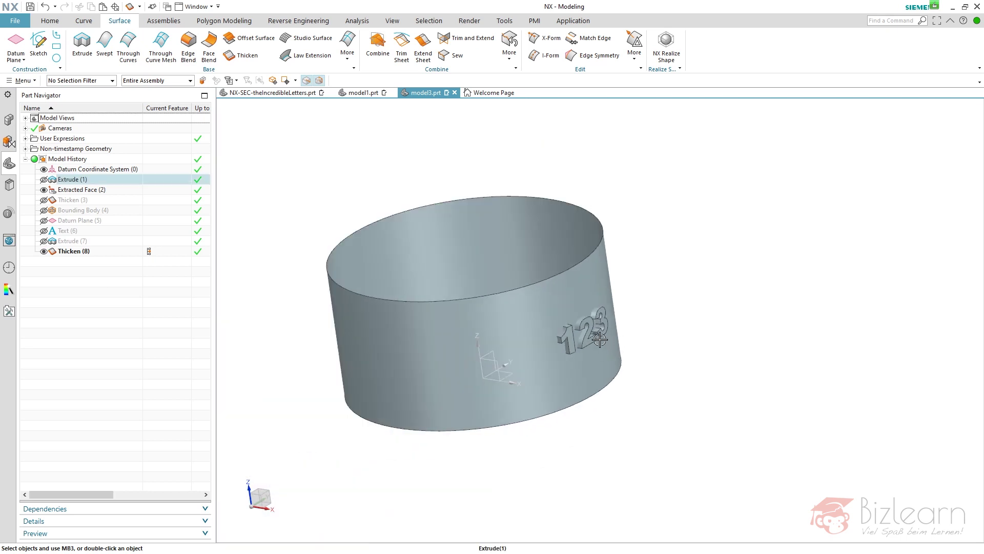
pyautogui.scroll(4, 570, 338)
pyautogui.scroll(-3, 570, 338)
pyautogui.moveTo(509, 330); pyautogui.dragTo(495, 309, button='middle')
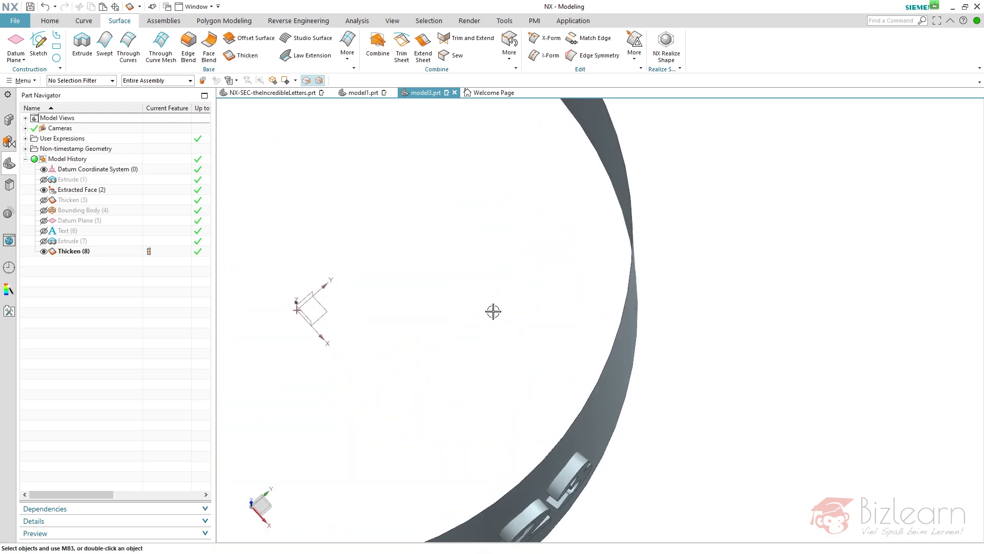
pyautogui.scroll(-5, 494, 310)
pyautogui.scroll(5, 486, 396)
pyautogui.moveTo(486, 396); pyautogui.dragTo(469, 366, button='middle')
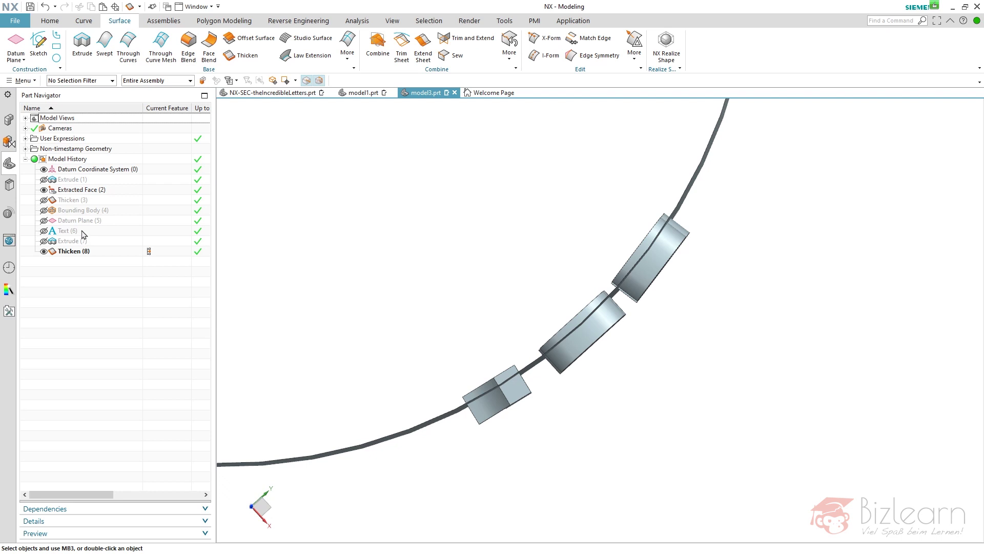
pyautogui.moveTo(558, 358); pyautogui.dragTo(555, 313, button='middle')
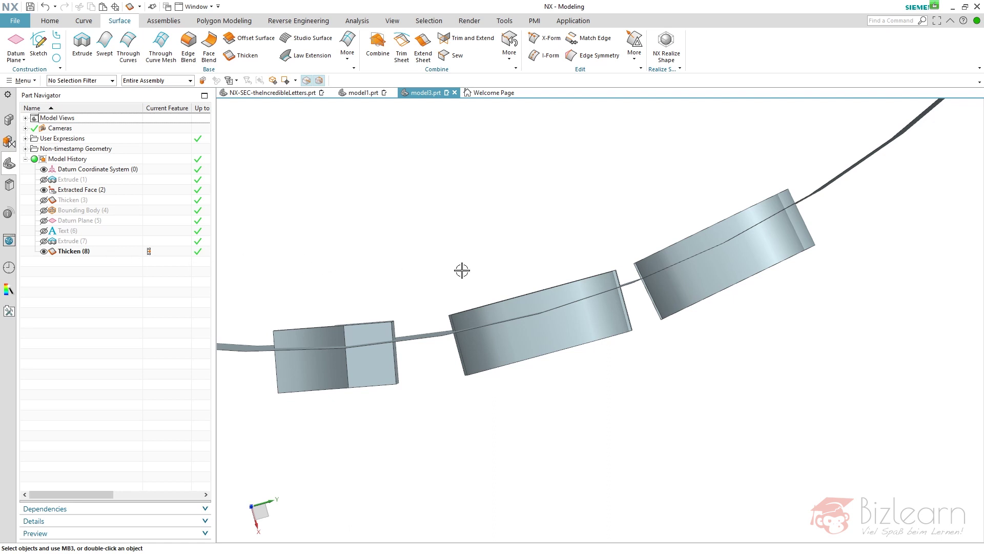
pyautogui.scroll(-3, 527, 381)
pyautogui.moveTo(527, 392); pyautogui.dragTo(486, 388, button='middle')
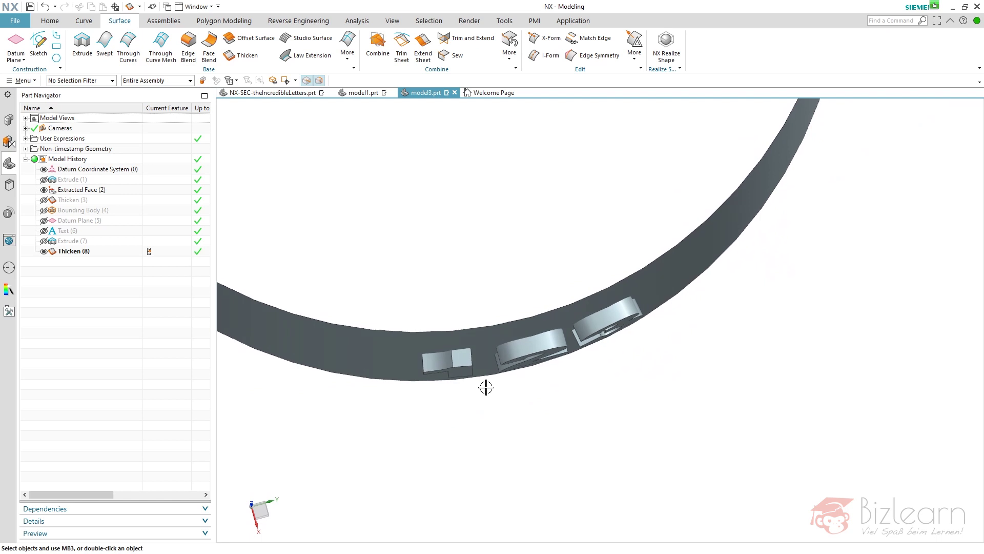
# Step: Edit the letters' Thicken feature to use the Intersect Boolean with the extracted cylindrical face
pyautogui.doubleClick(73, 251)
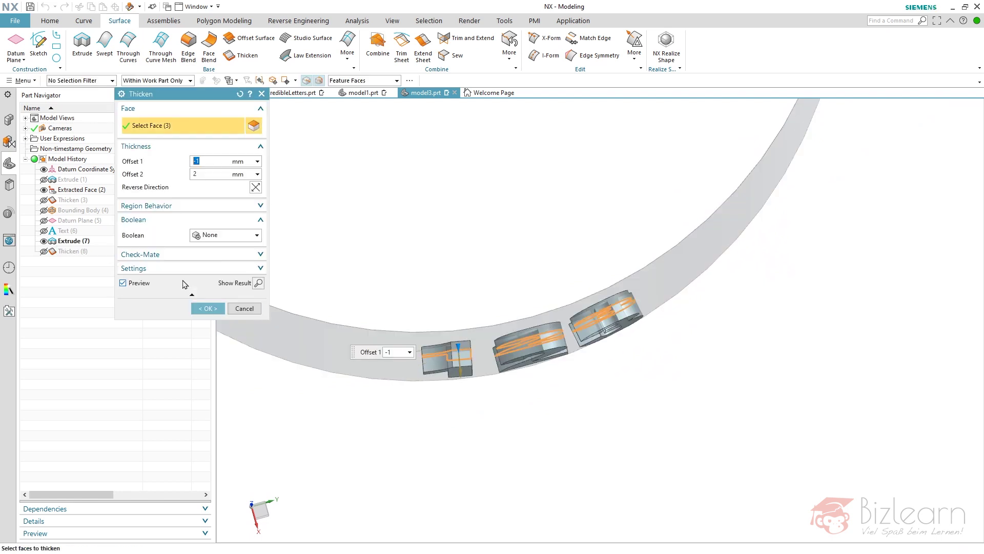
pyautogui.click(221, 237)
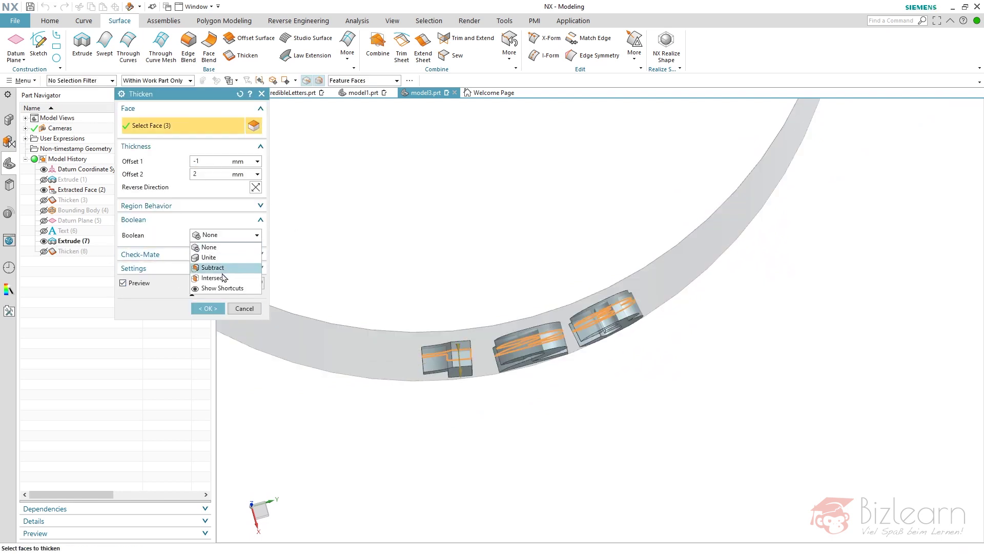
pyautogui.click(220, 276)
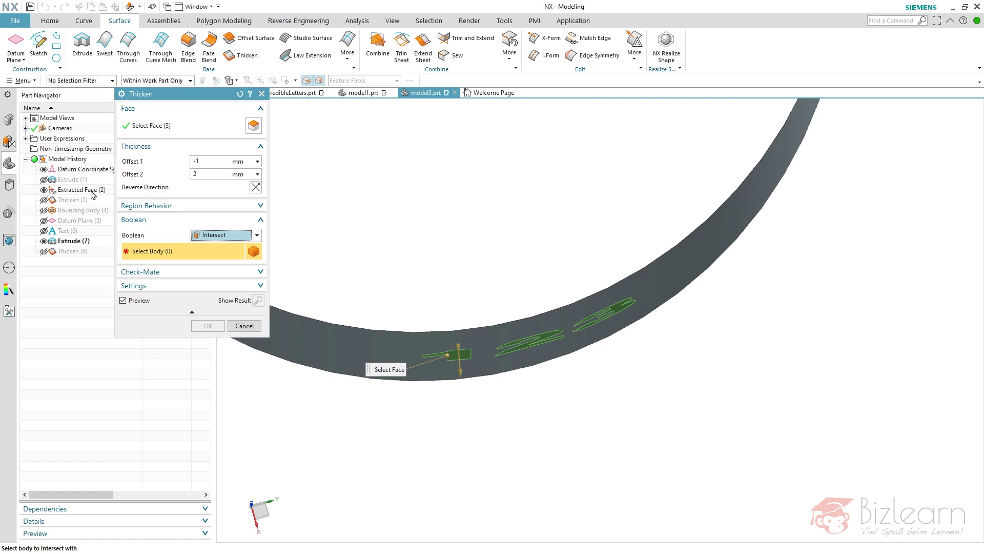
pyautogui.click(93, 195)
pyautogui.middleClick(472, 249)
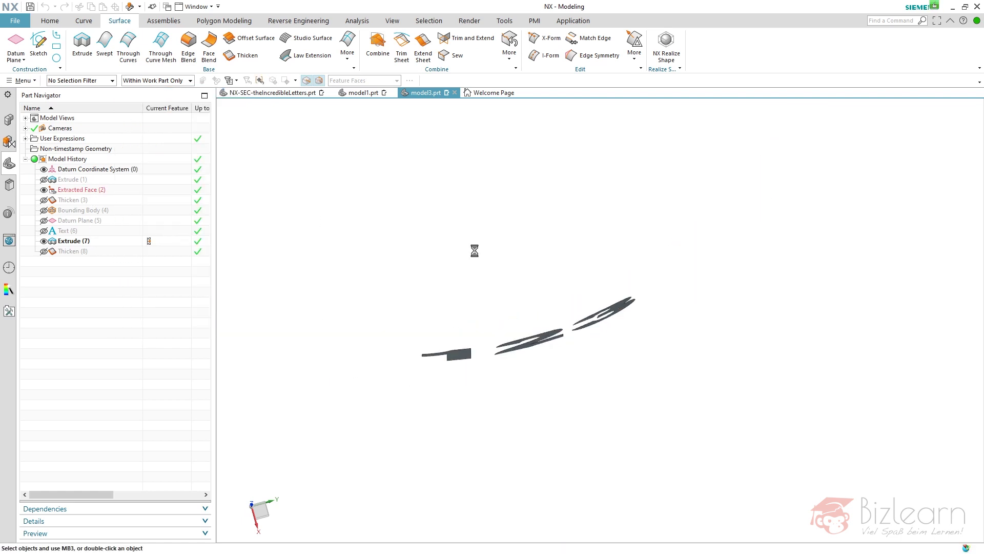
pyautogui.moveTo(488, 318); pyautogui.dragTo(490, 325, button='middle')
pyautogui.scroll(2, 446, 374)
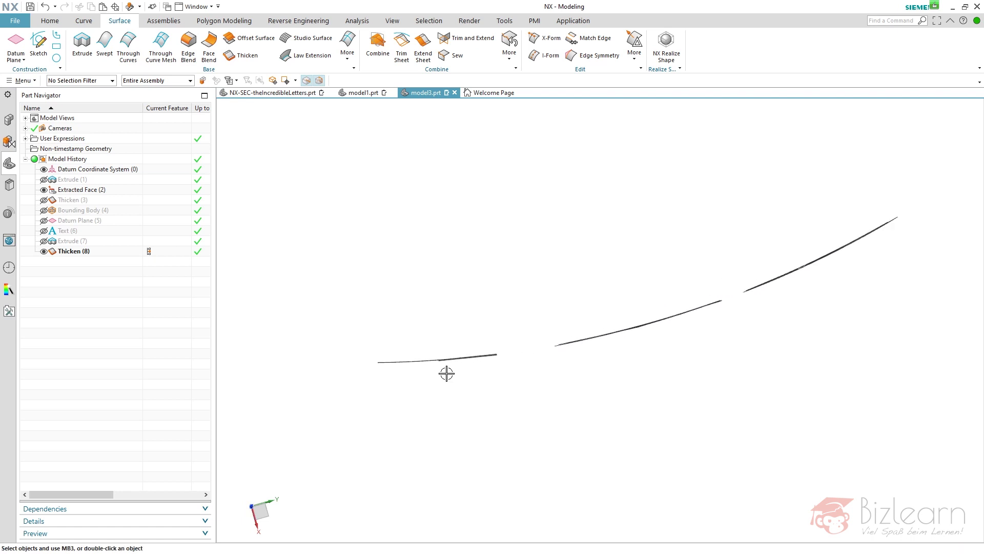
pyautogui.scroll(3, 390, 349)
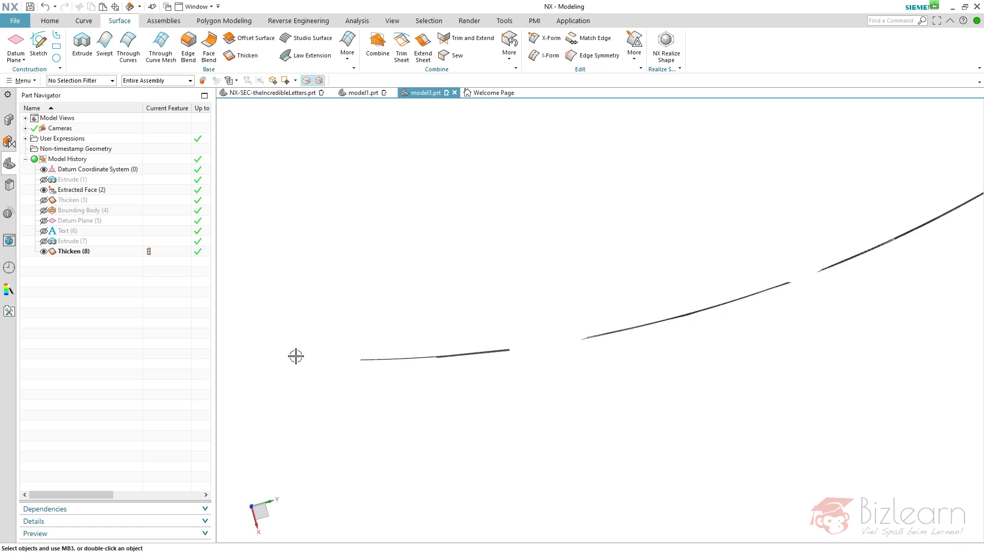
pyautogui.scroll(-3, 556, 341)
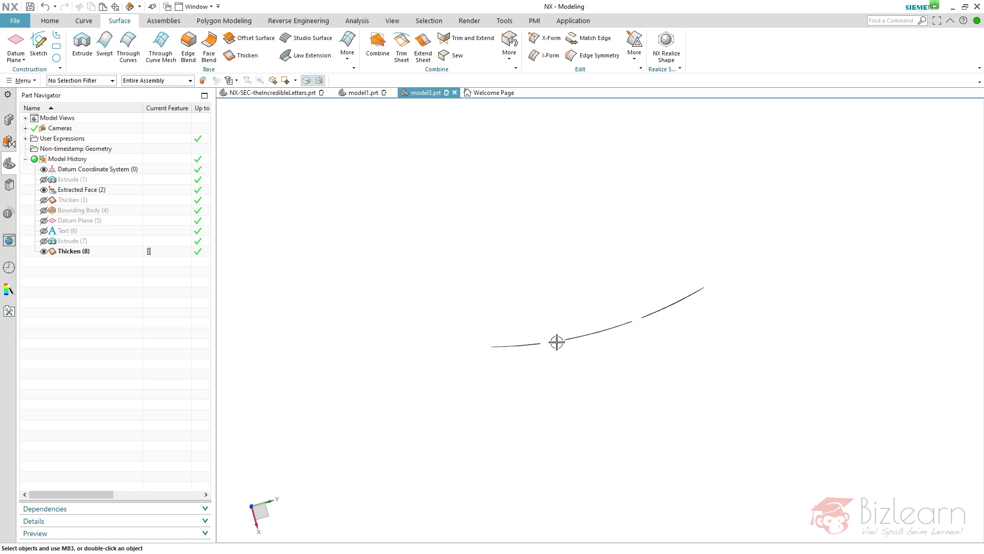
# Step: Thicken the intersected letter surfaces with offsets of -1 mm and 2 mm, and hide the source surfaces and the extracted face
pyautogui.click(241, 55)
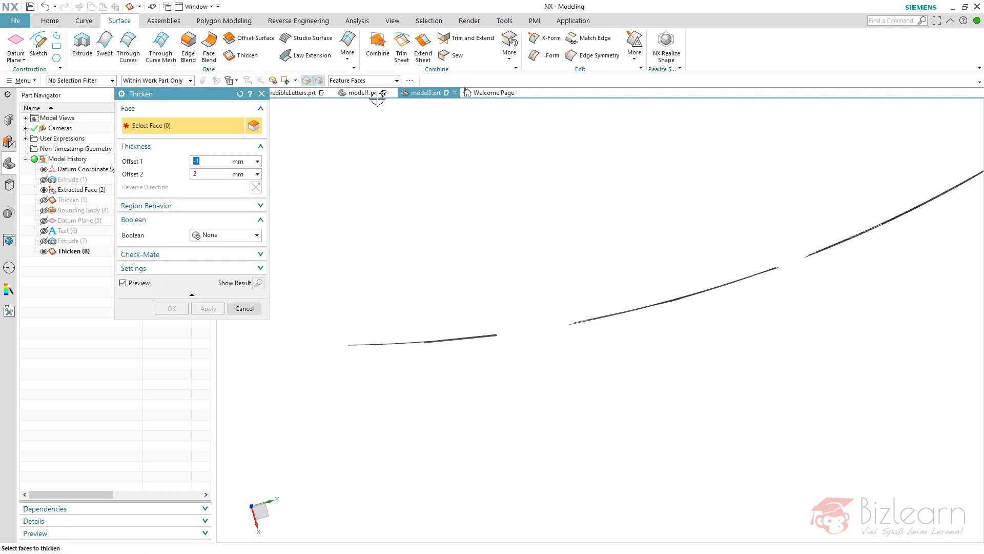
pyautogui.click(89, 252)
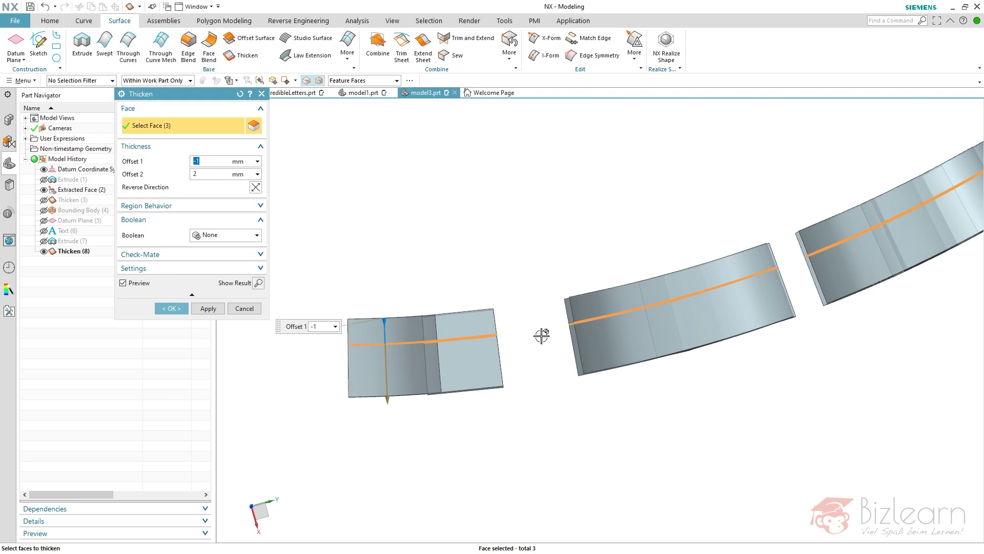
pyautogui.scroll(-3, 405, 309)
pyautogui.middleClick(405, 310)
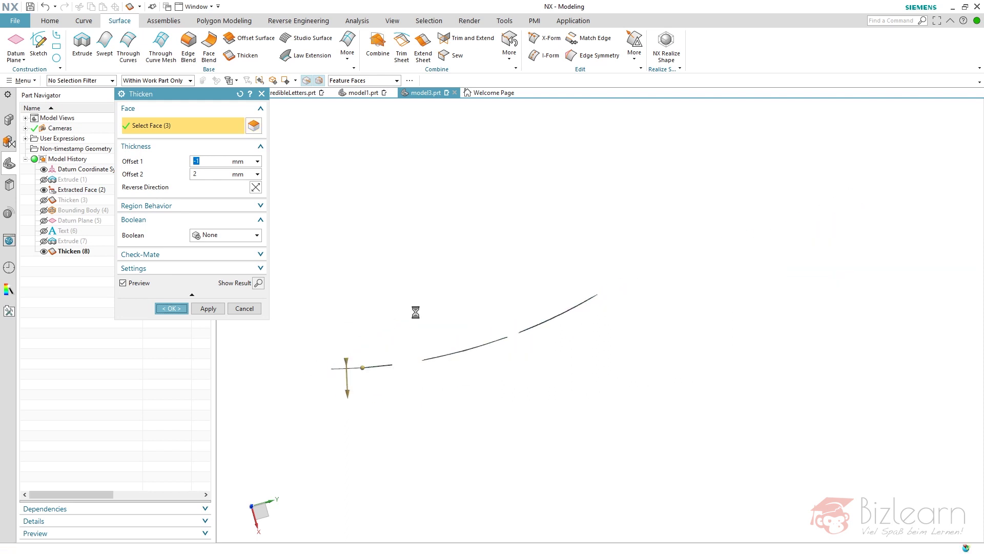
pyautogui.moveTo(451, 323); pyautogui.dragTo(410, 282, button='middle')
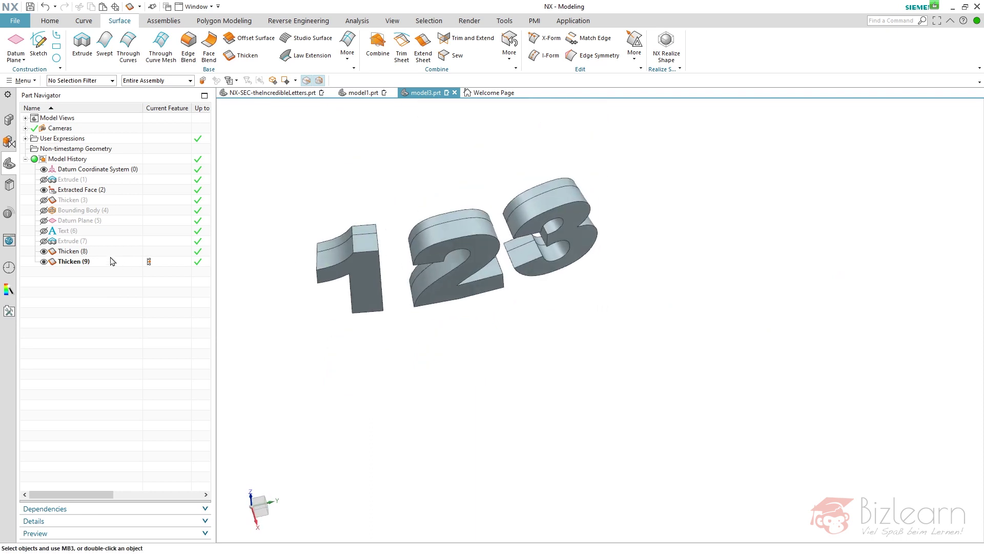
pyautogui.click(44, 251)
pyautogui.moveTo(340, 322); pyautogui.dragTo(436, 315, button='middle')
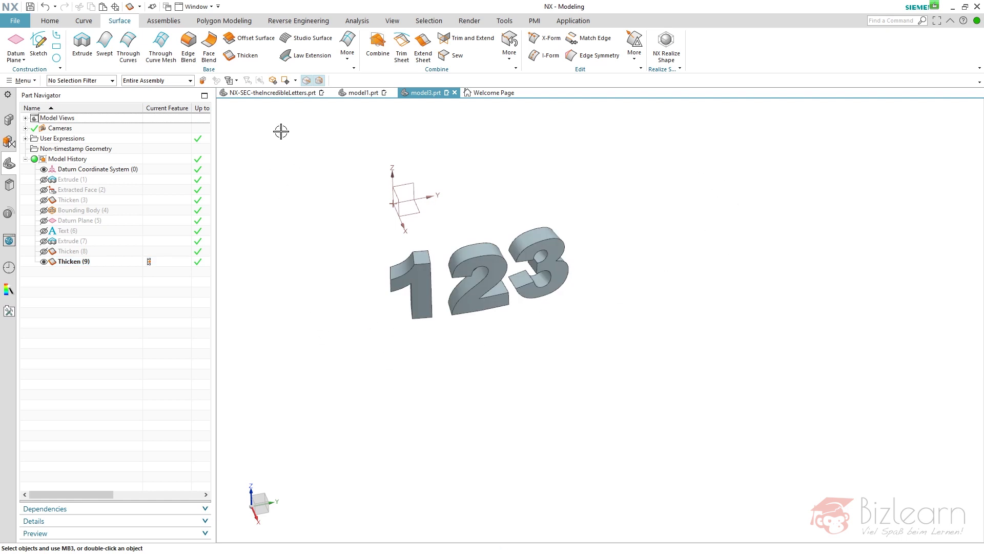
# Step: Try a 0.5 mm Edge Blend on all edges of the three letters using the Body Edges rule, and cancel it
pyautogui.click(51, 20)
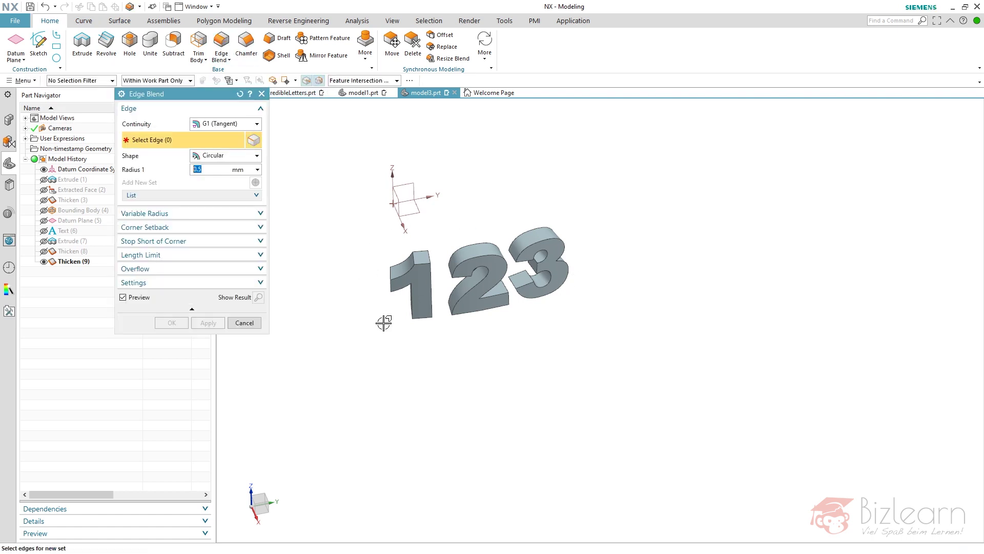
pyautogui.click(392, 81)
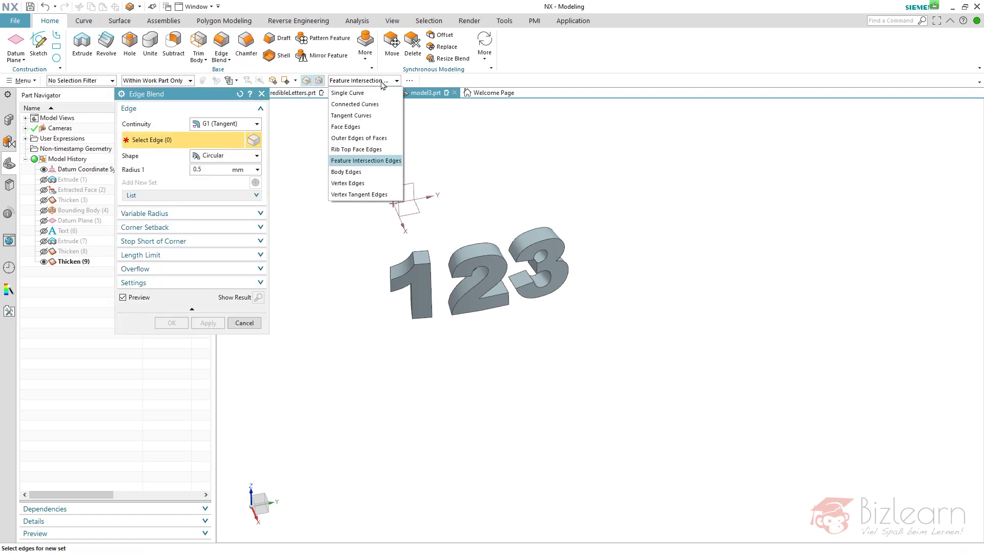
pyautogui.click(366, 172)
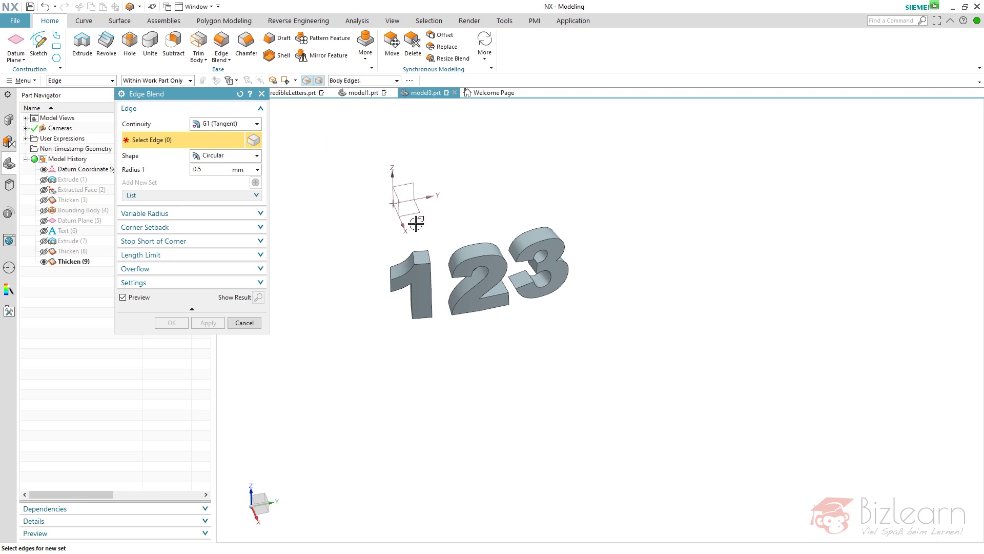
pyautogui.click(415, 251)
pyautogui.click(481, 245)
pyautogui.click(522, 234)
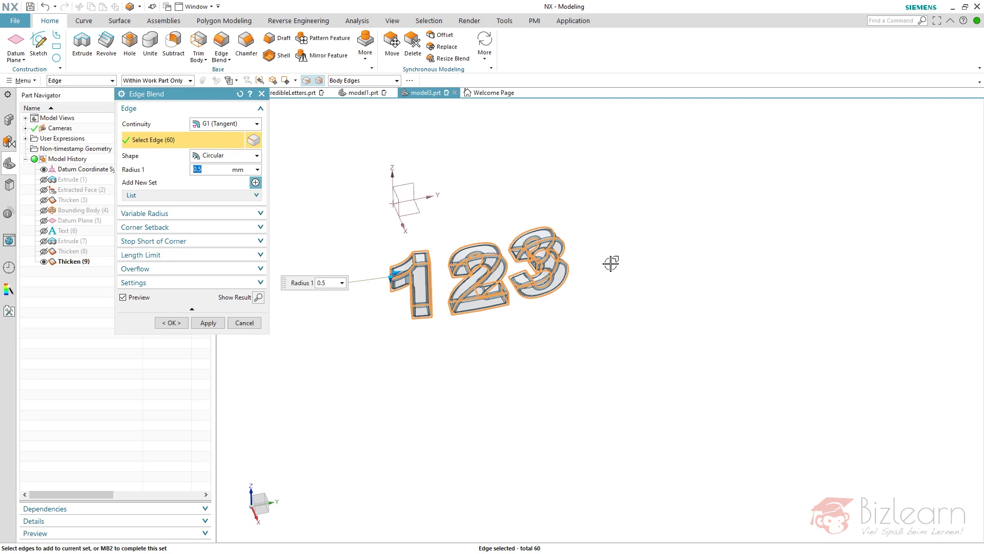
pyautogui.click(244, 322)
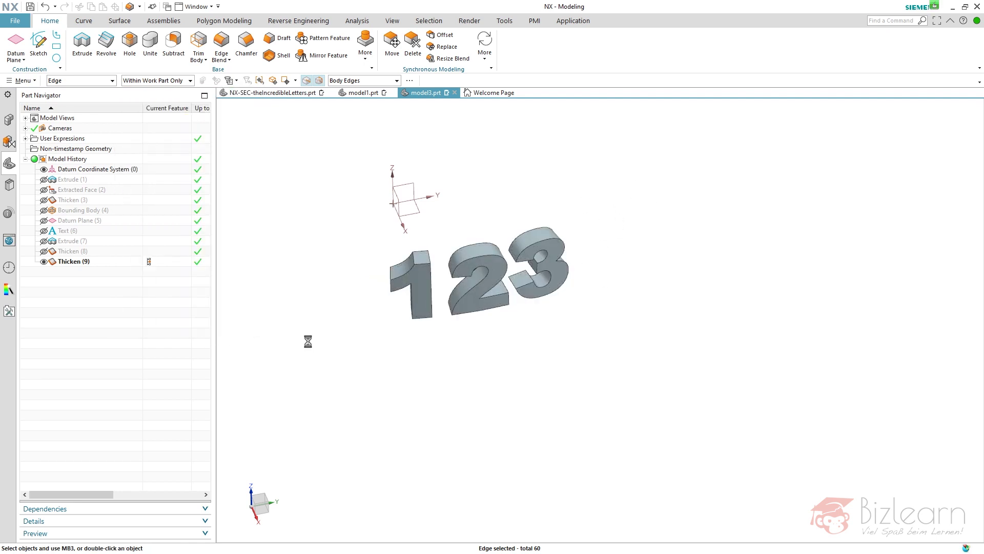
# Step: Make the extracted face the current feature and thicken it with offsets of 1 mm and 2 mm
pyautogui.doubleClick(152, 192)
pyautogui.scroll(-3, 562, 397)
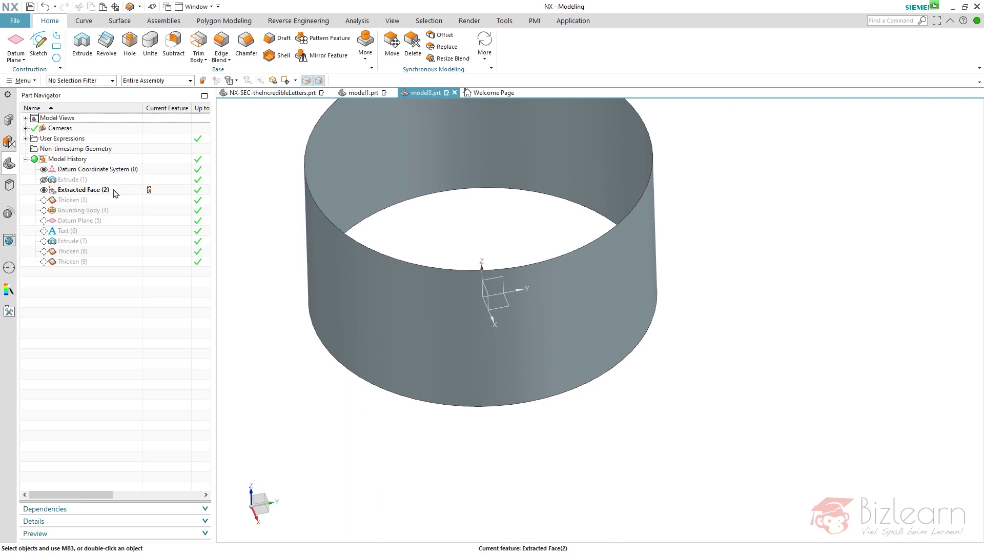
pyautogui.click(123, 22)
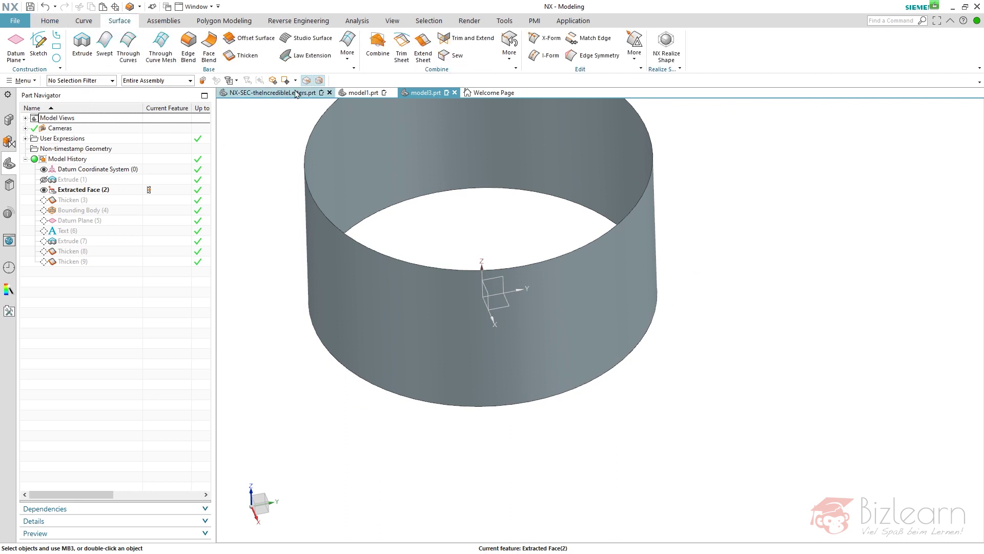
pyautogui.click(83, 191)
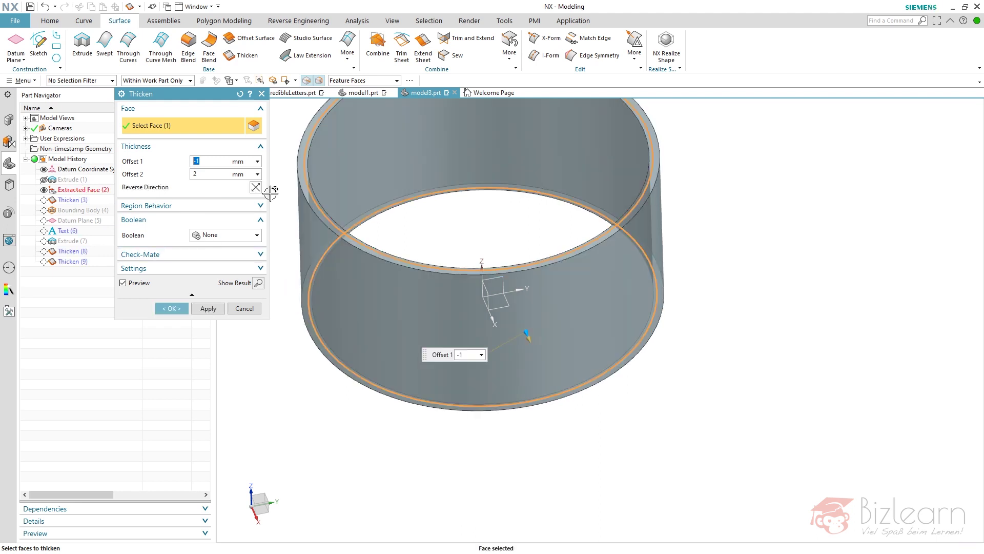
pyautogui.write('1')
pyautogui.press('Return')
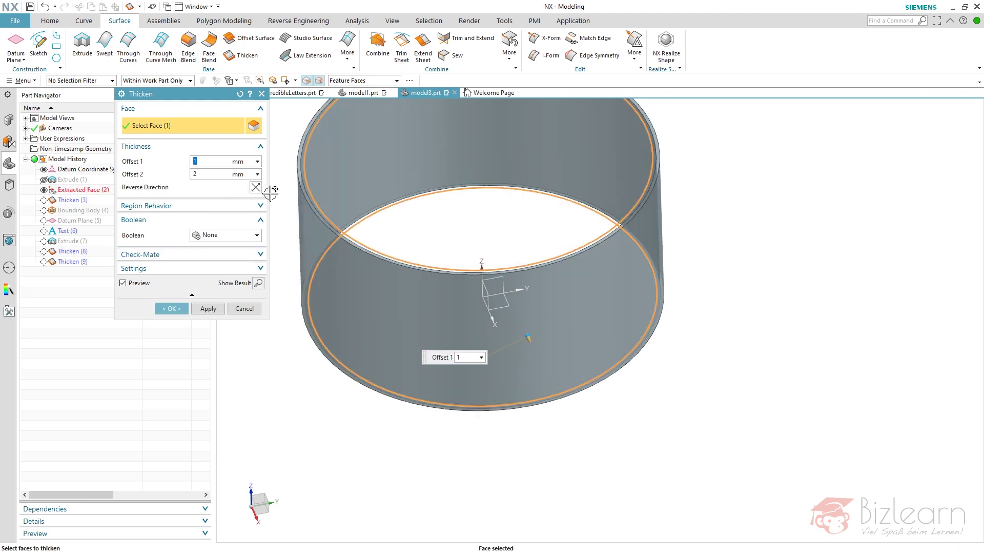
pyautogui.click(172, 308)
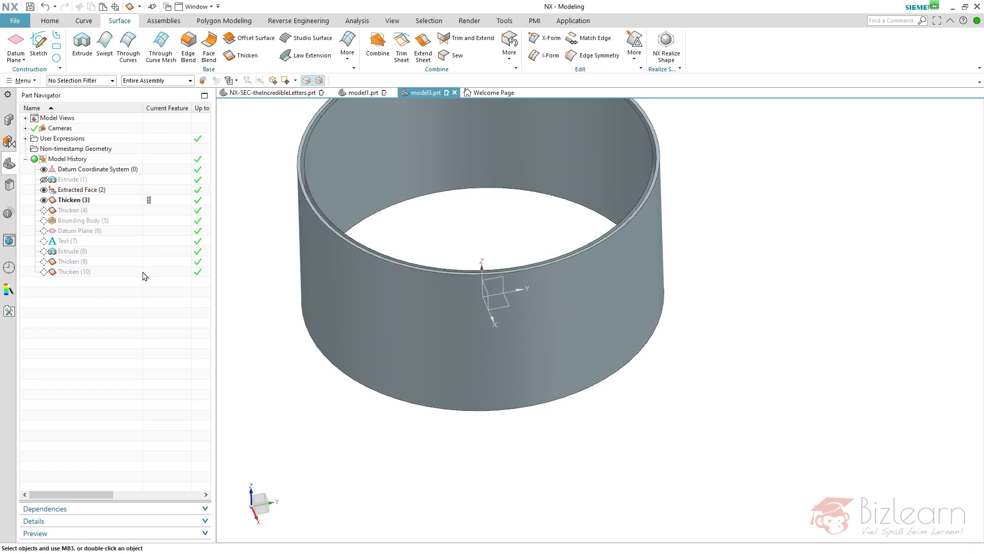
# Step: Make the letters' final Thicken the current feature and hide the extracted face and the source Thicken surfaces
pyautogui.click(149, 271)
pyautogui.moveTo(513, 316); pyautogui.dragTo(534, 367, button='middle')
pyautogui.scroll(4, 538, 380)
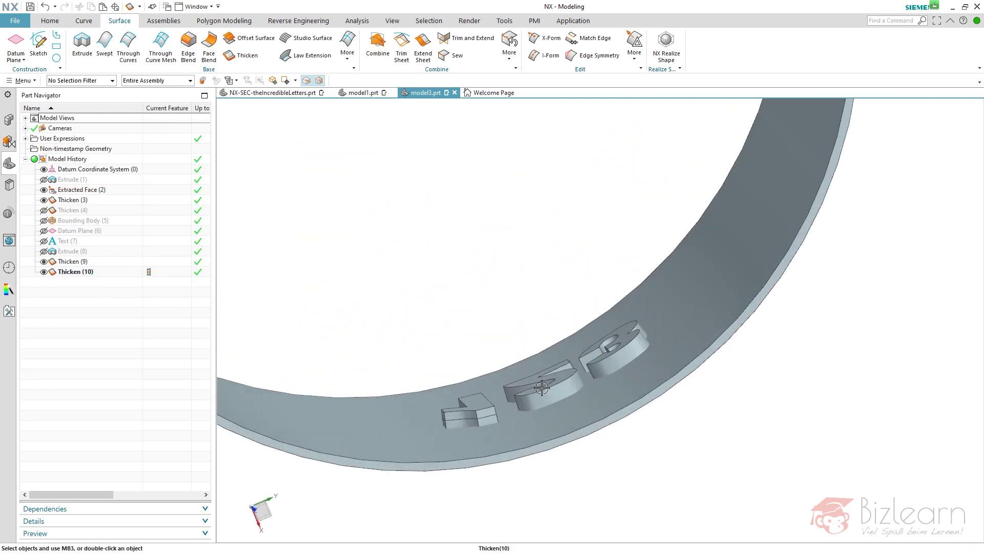
pyautogui.click(45, 262)
pyautogui.scroll(-1, 510, 323)
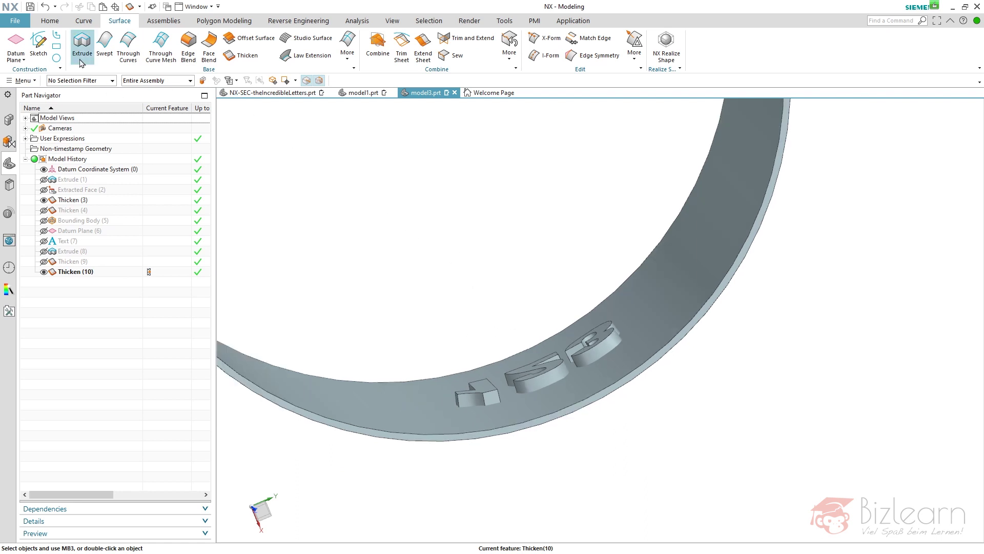
# Step: Unite the three thickened letter bodies with the thickened ring as the target body
pyautogui.click(50, 21)
pyautogui.click(149, 45)
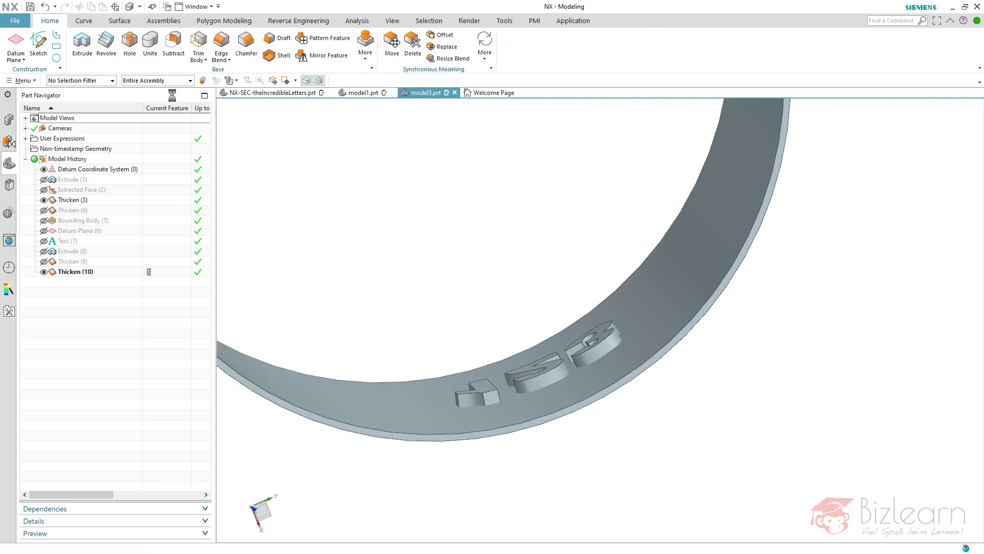
pyautogui.click(89, 200)
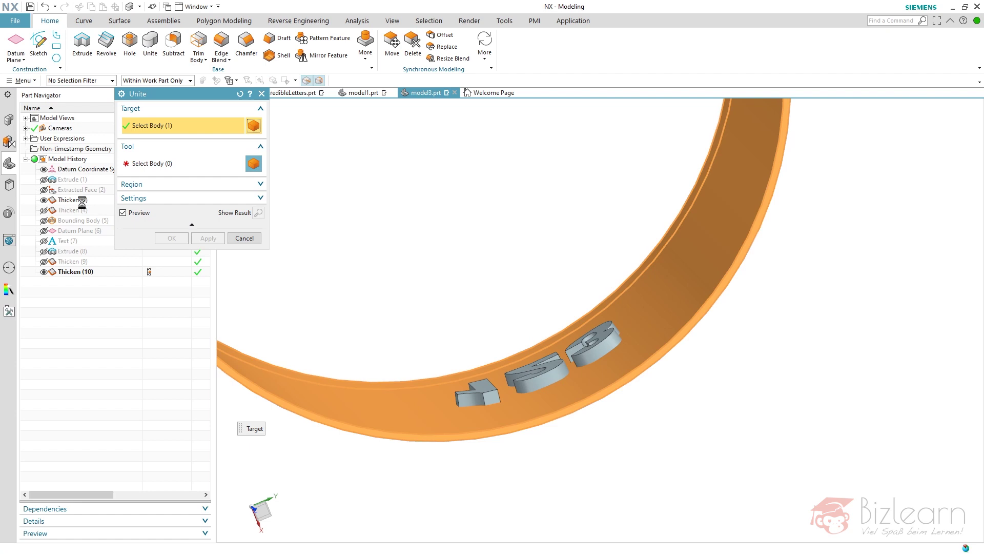
pyautogui.click(82, 272)
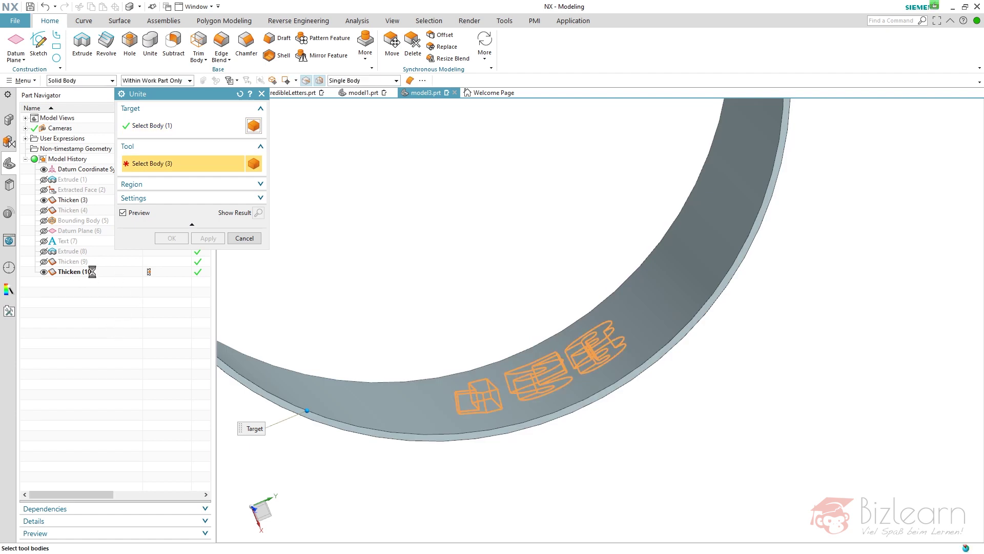
pyautogui.middleClick(371, 286)
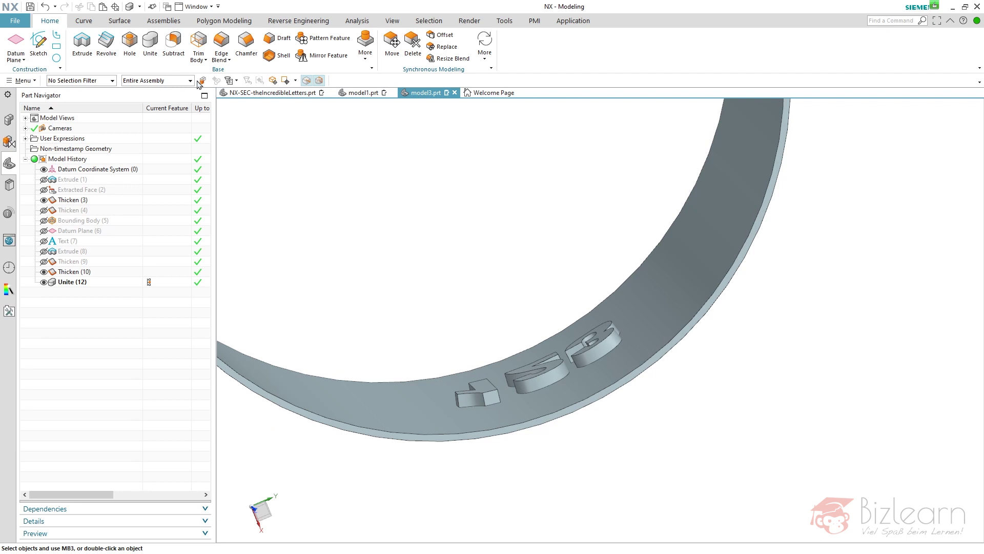
# Step: Apply a 0.5 mm Edge Blend to the united ring and letters using the Body Edges rule, and show the base cylinder
pyautogui.click(222, 44)
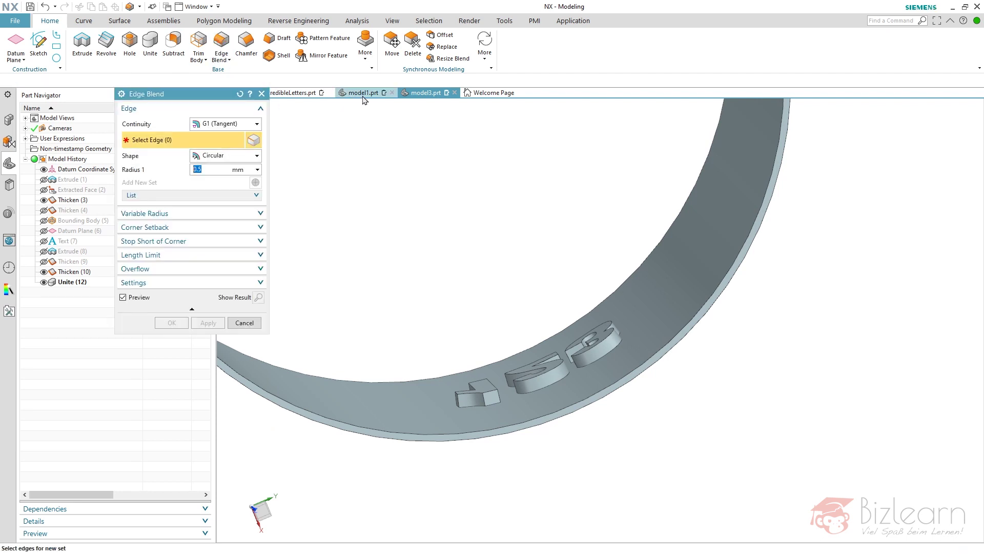
pyautogui.click(365, 81)
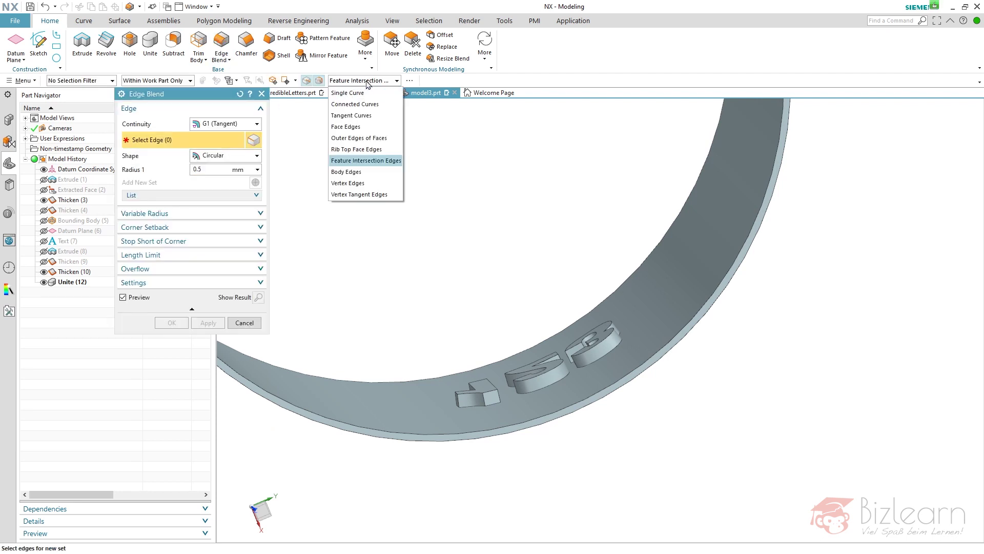
pyautogui.click(346, 172)
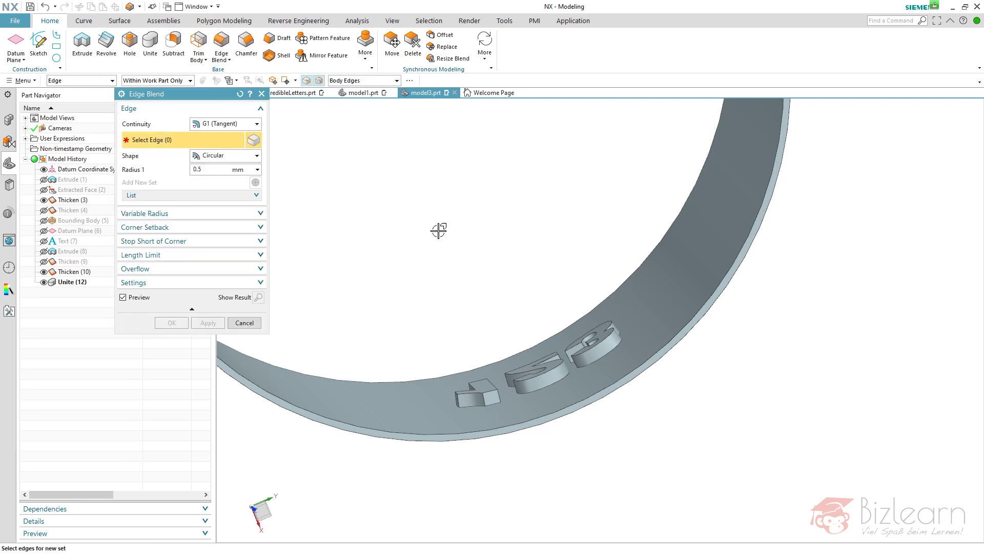
pyautogui.click(684, 332)
pyautogui.scroll(5, 531, 430)
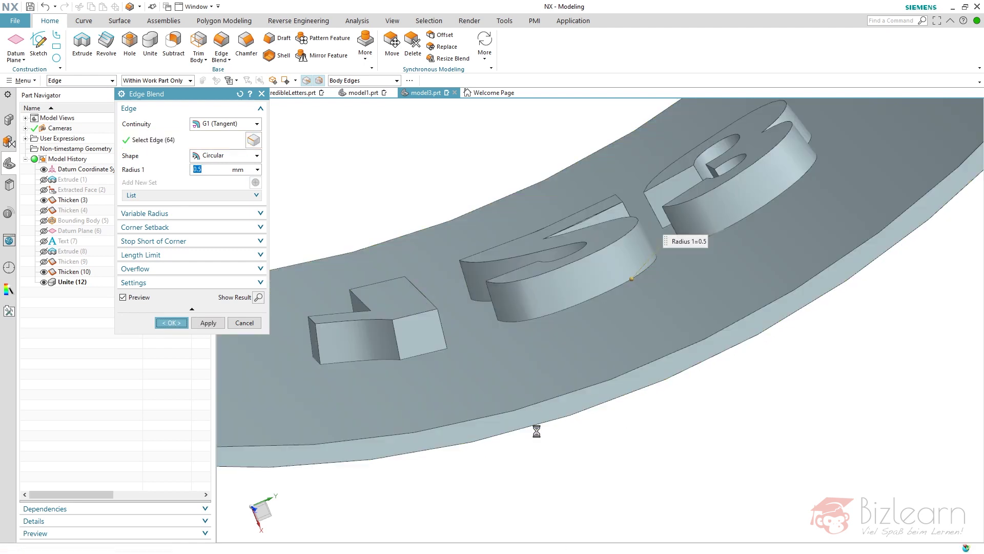
pyautogui.scroll(-5, 482, 281)
pyautogui.moveTo(481, 281); pyautogui.dragTo(458, 285, button='middle')
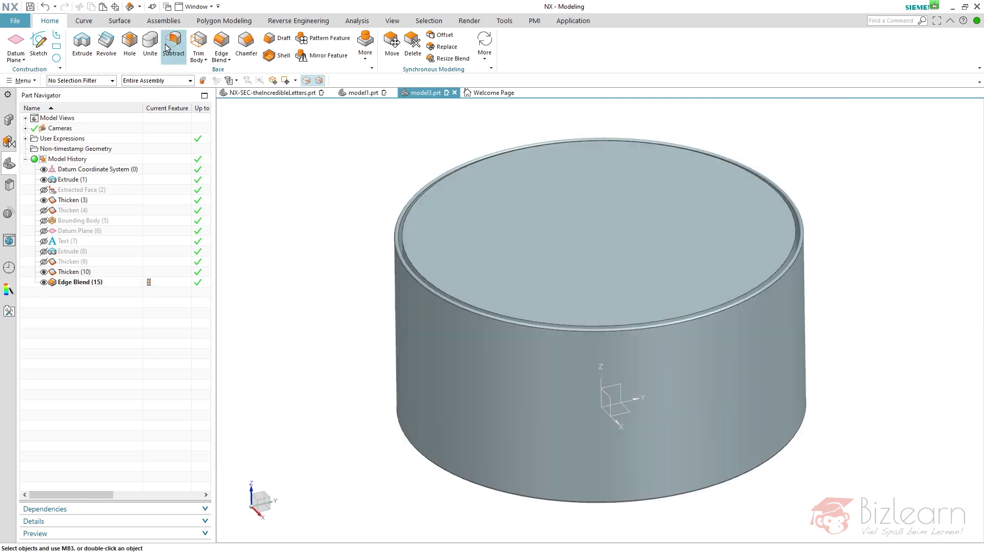
# Step: Try to subtract the blended ring and letter body from the base cylinder
pyautogui.click(166, 48)
pyautogui.click(409, 241)
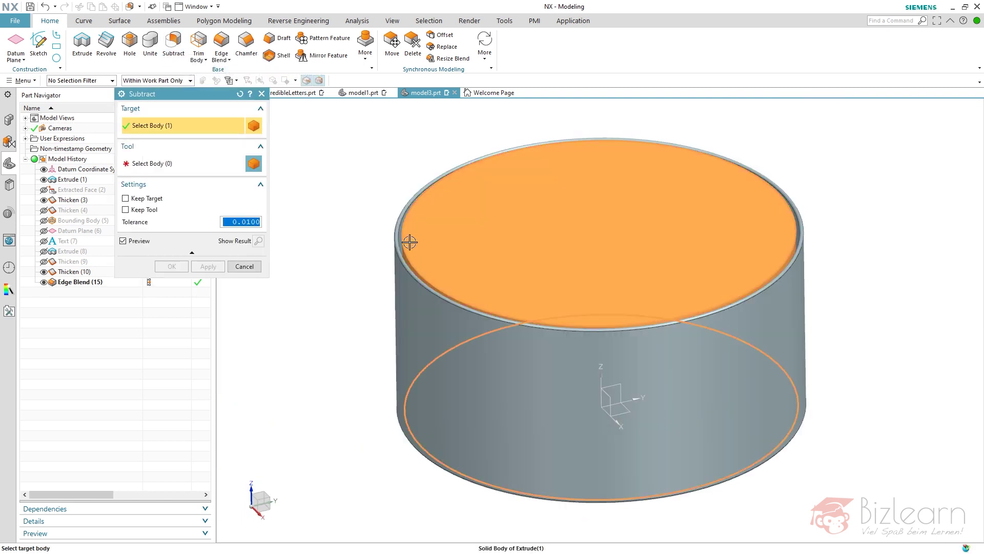
pyautogui.click(410, 309)
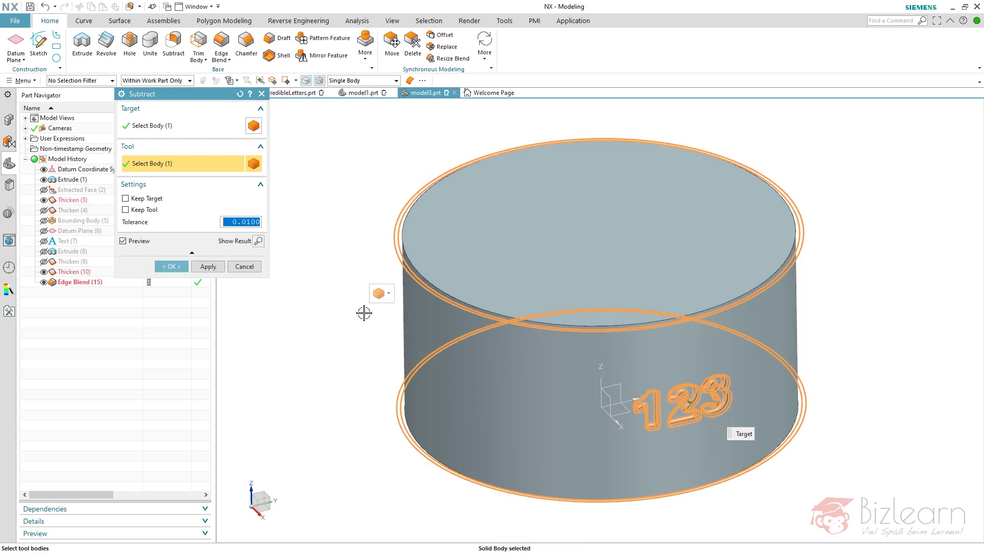
pyautogui.click(177, 266)
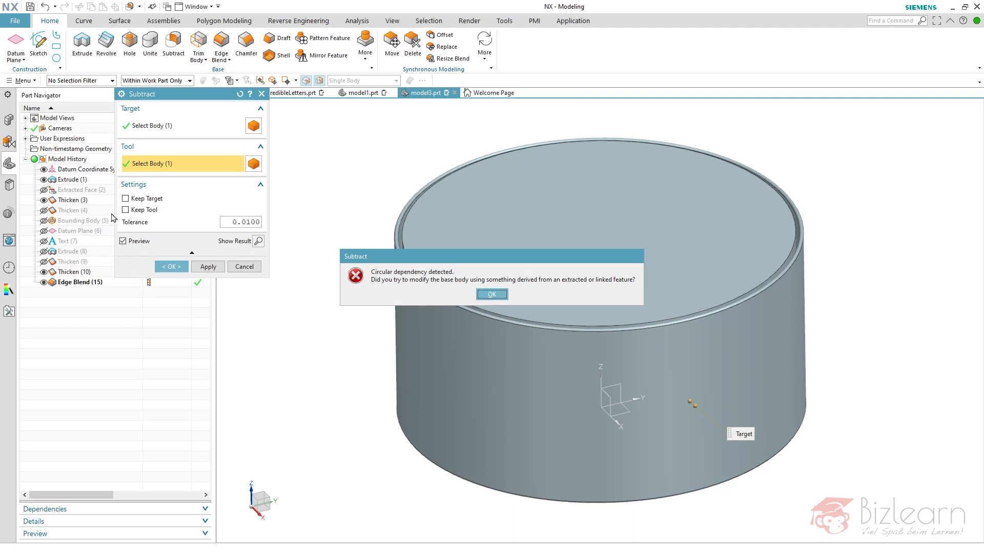
pyautogui.click(493, 294)
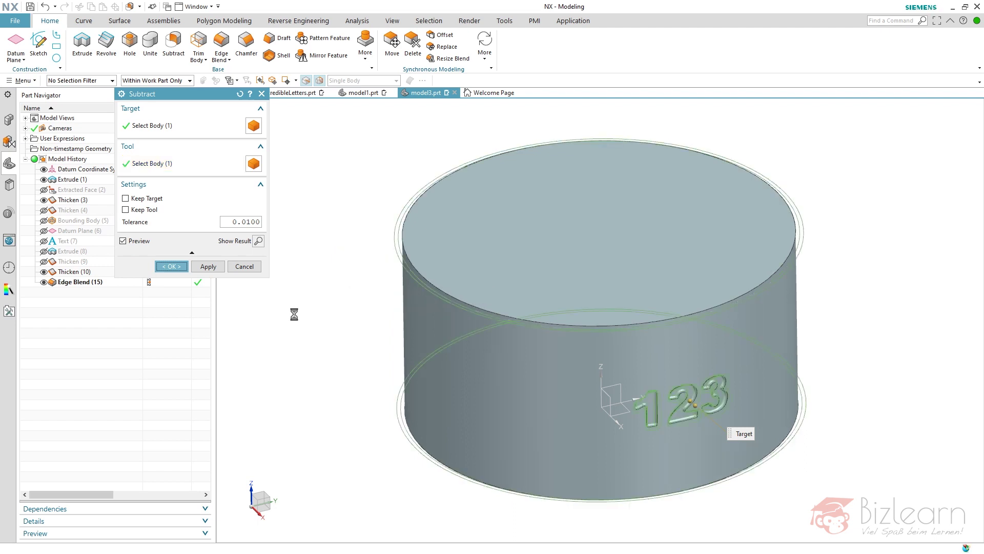
pyautogui.click(244, 266)
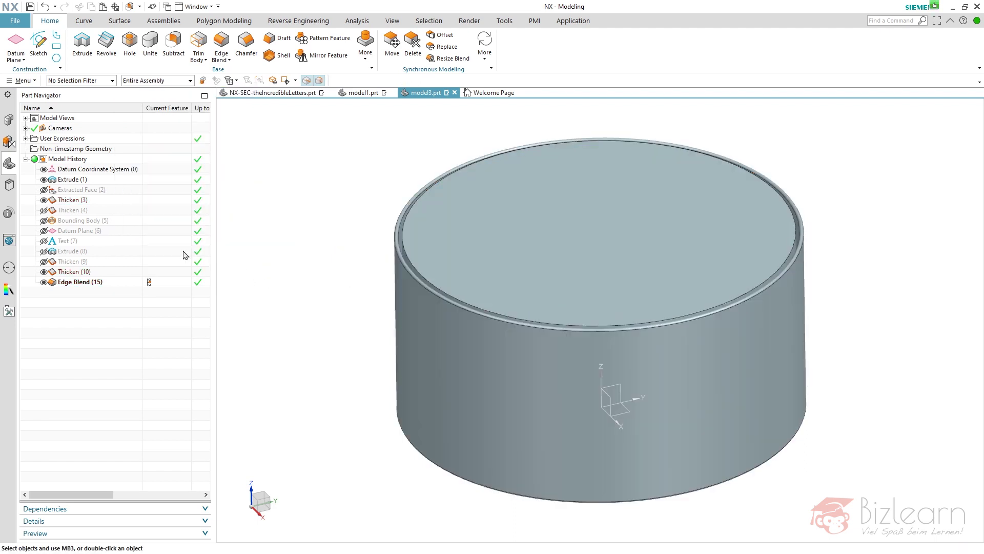
# Step: Edit the extracted face so that it is fixed at the current timestamp
pyautogui.doubleClick(94, 190)
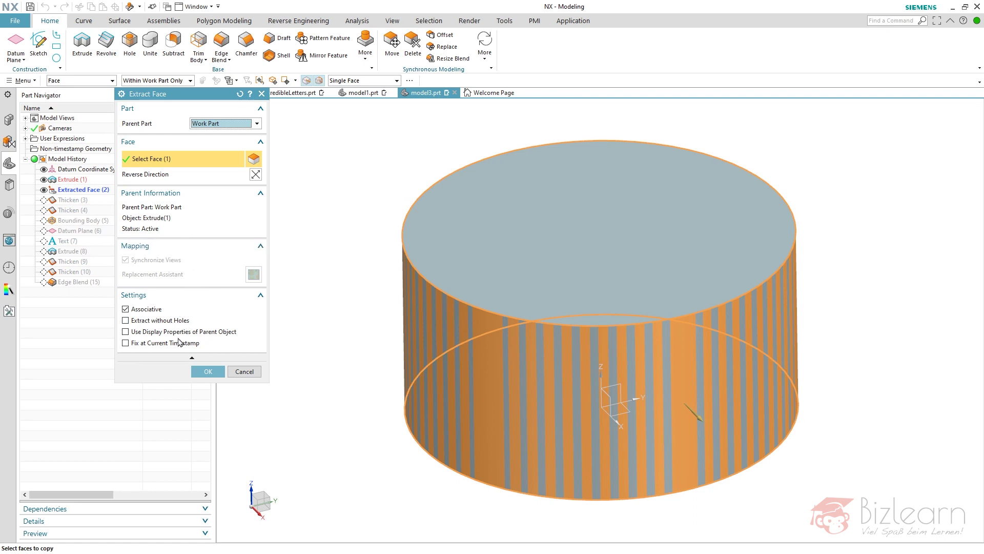
pyautogui.click(126, 342)
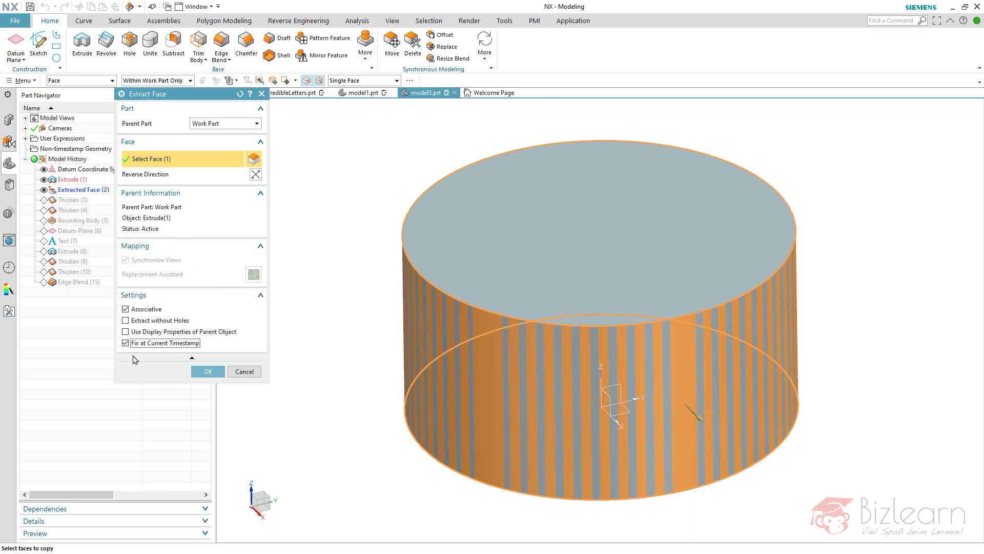
pyautogui.click(208, 371)
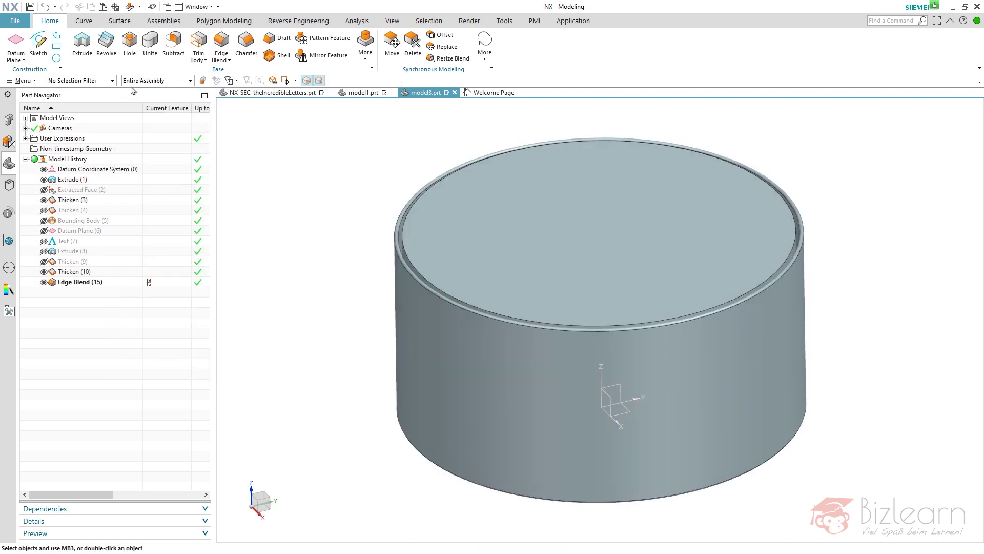
# Step: Subtract the blended ring and letter body from the base cylinder to engrave the lettering
pyautogui.click(173, 42)
pyautogui.click(501, 262)
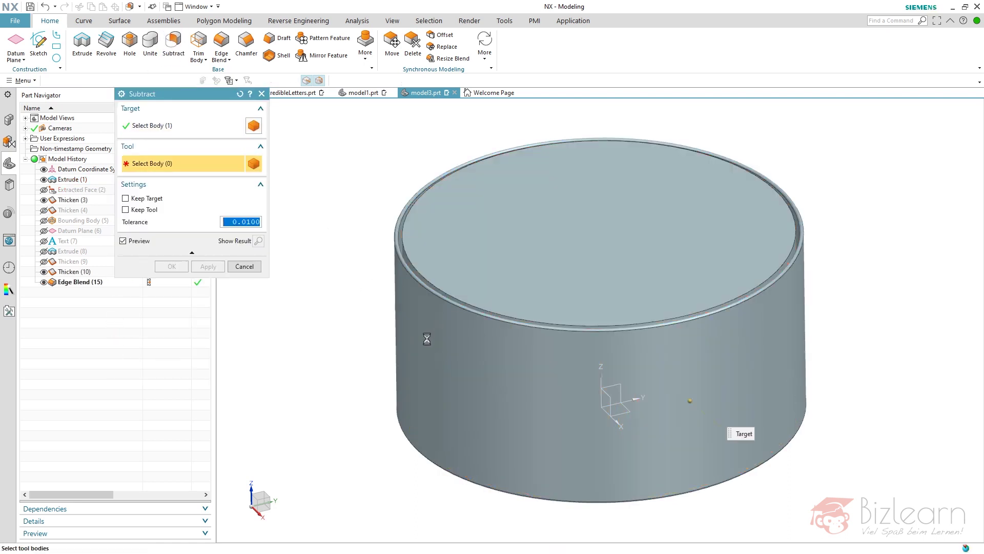
pyautogui.middleClick(279, 286)
pyautogui.scroll(6, 642, 358)
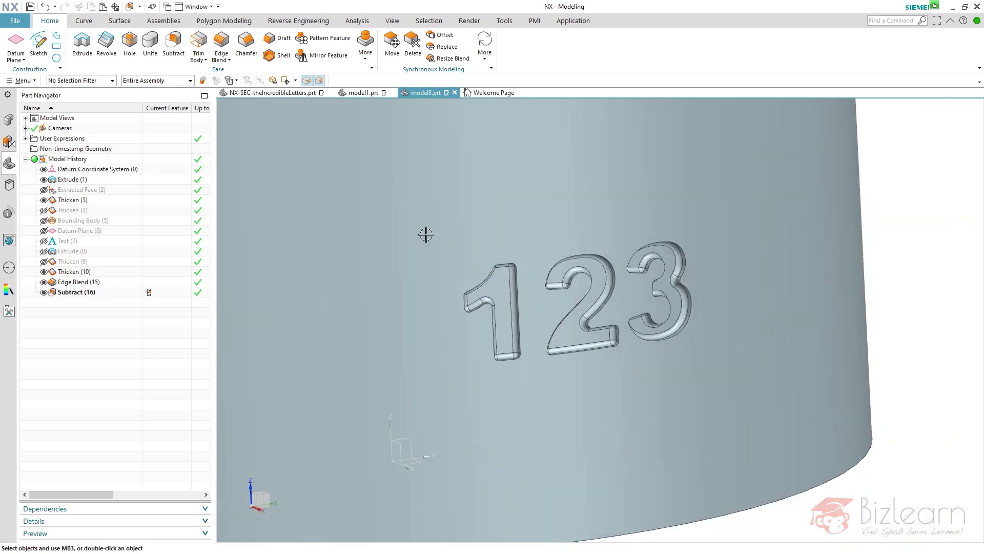
# Step: Apply a 0.5 mm Edge Blend to the Subtract feature's outer letter edges using the Feature Intersection Edges rule
pyautogui.click(222, 42)
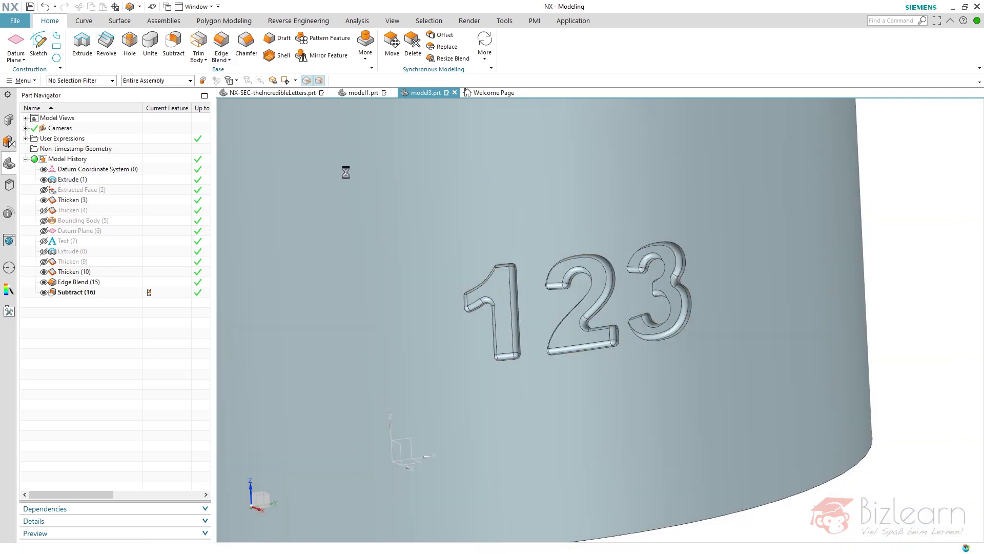
pyautogui.click(368, 80)
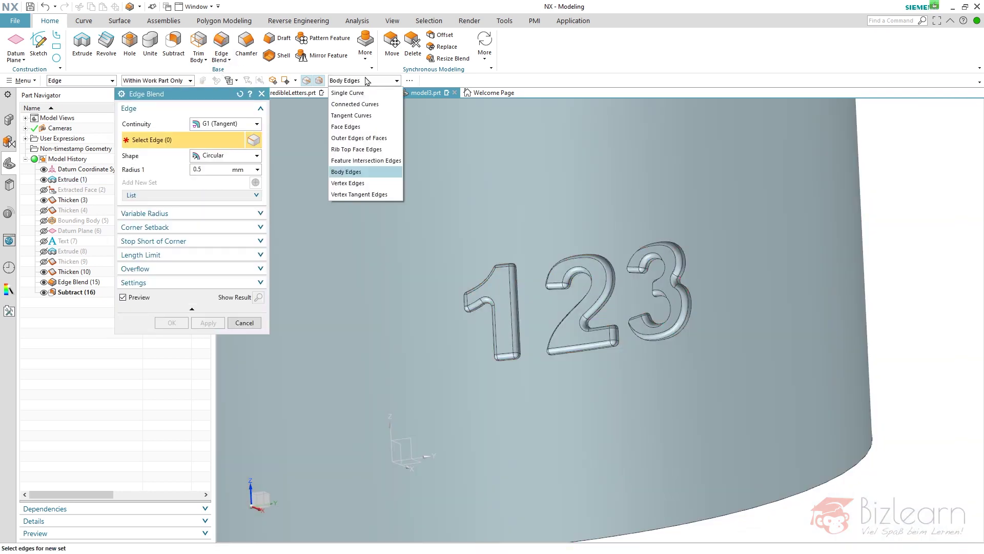
pyautogui.click(380, 160)
pyautogui.click(76, 292)
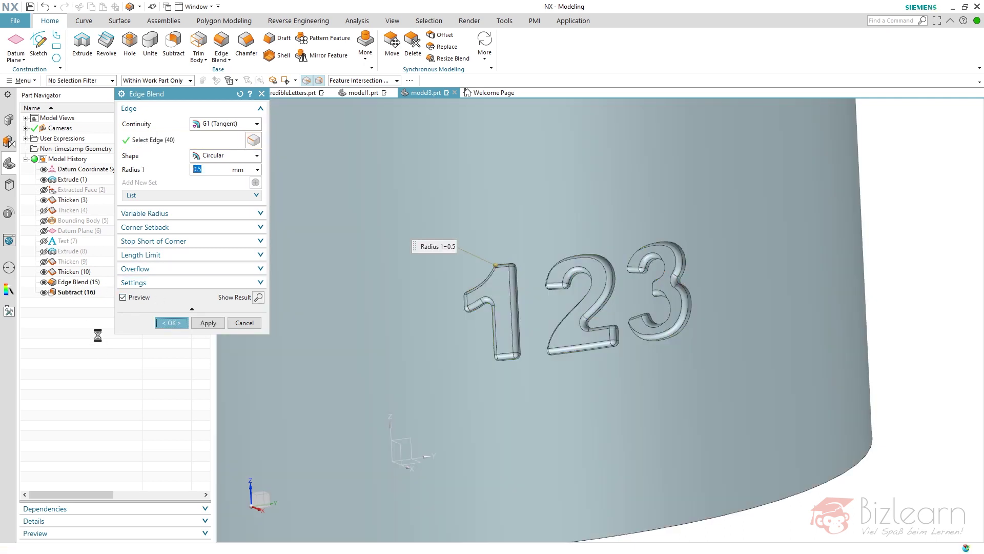
pyautogui.middleClick(103, 348)
pyautogui.scroll(4, 401, 356)
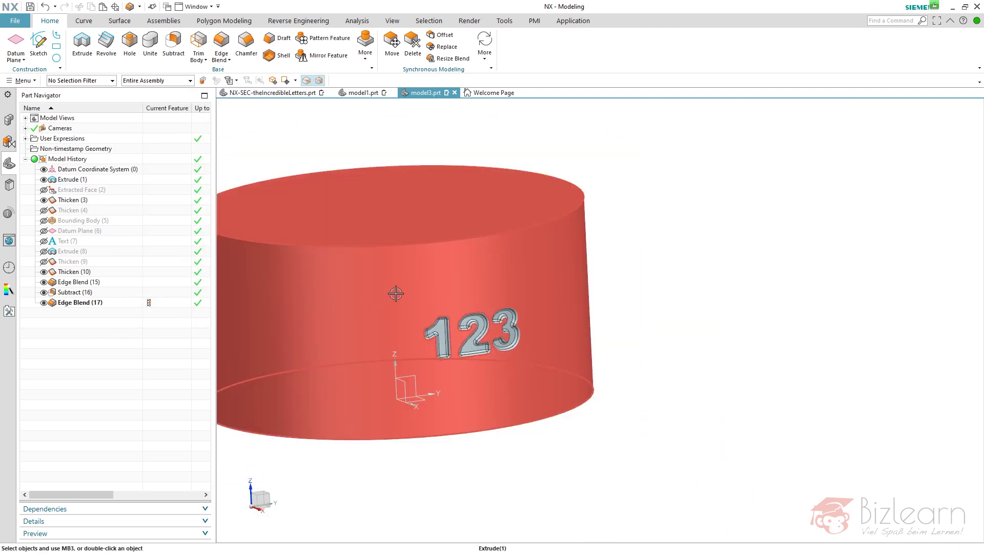
pyautogui.keyDown('shift'); pyautogui.moveTo(395, 292); pyautogui.dragTo(512, 281, button='middle'); pyautogui.keyUp('shift')
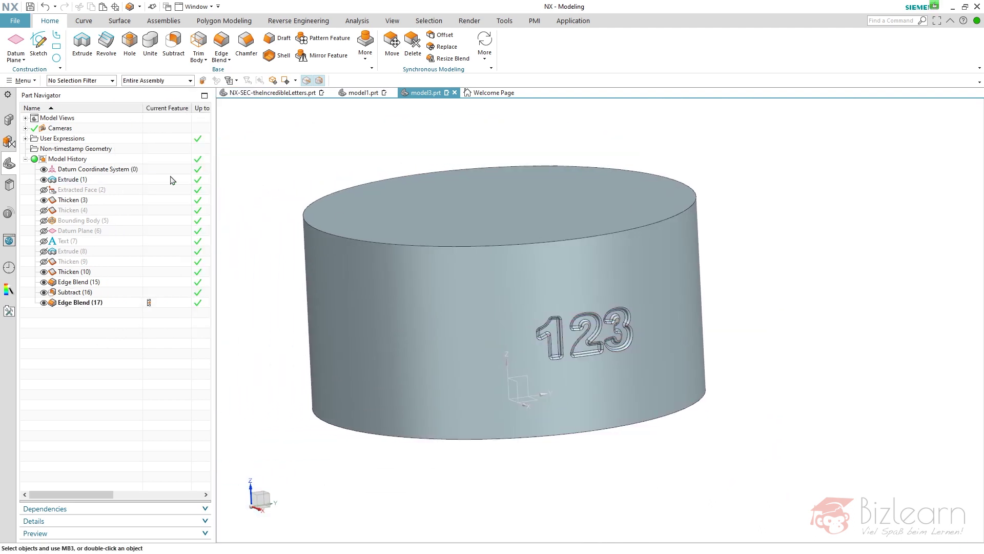
# Step: Change the user expression Text to "1111" to update the engraved lettering
pyautogui.click(26, 139)
pyautogui.doubleClick(85, 149)
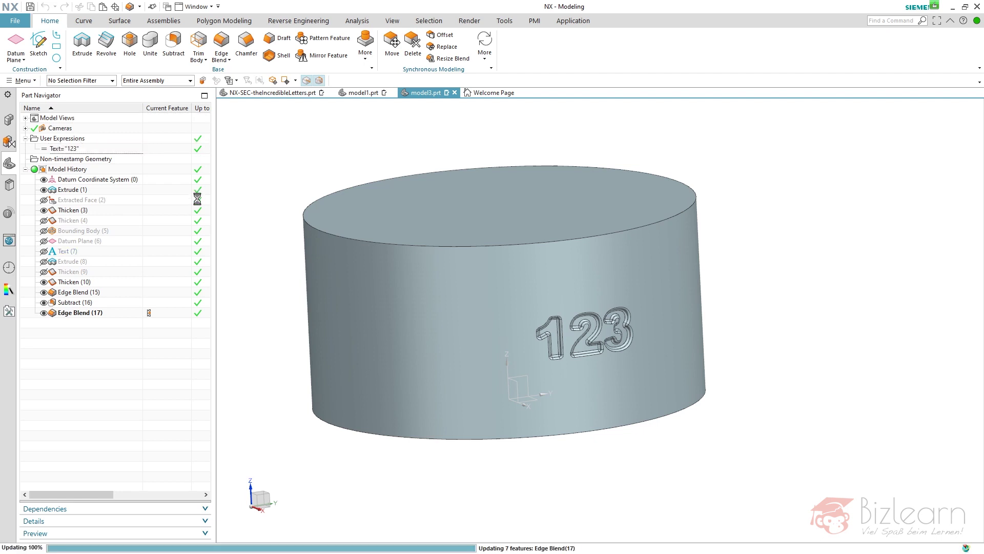
pyautogui.scroll(5, 653, 325)
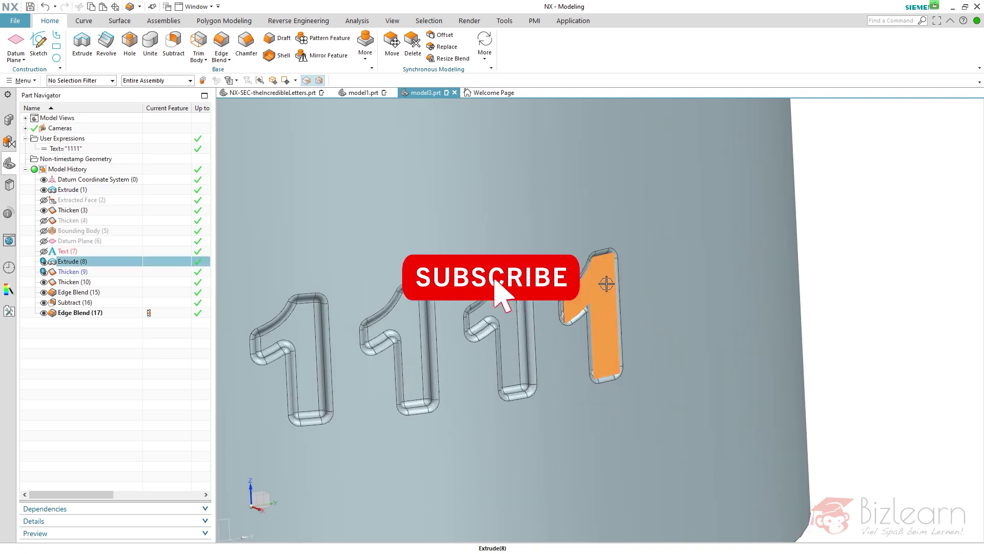
pyautogui.scroll(-3, 557, 364)
pyautogui.scroll(-3, 558, 363)
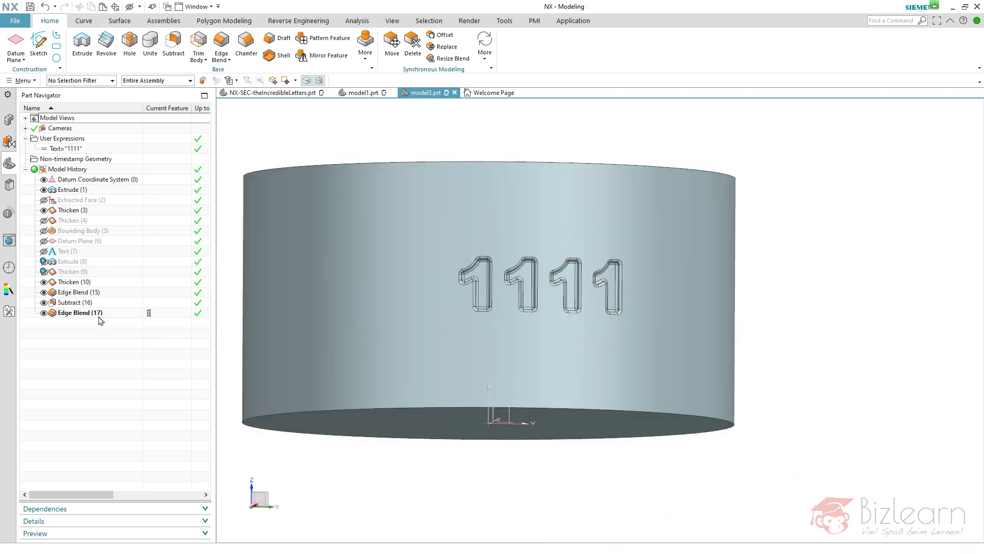
# Step: Copy all lettering features from Extracted Face (2) through Edge Blend (17)
pyautogui.click(96, 200)
pyautogui.keyDown('shift'); pyautogui.click(84, 313); pyautogui.keyUp('shift')
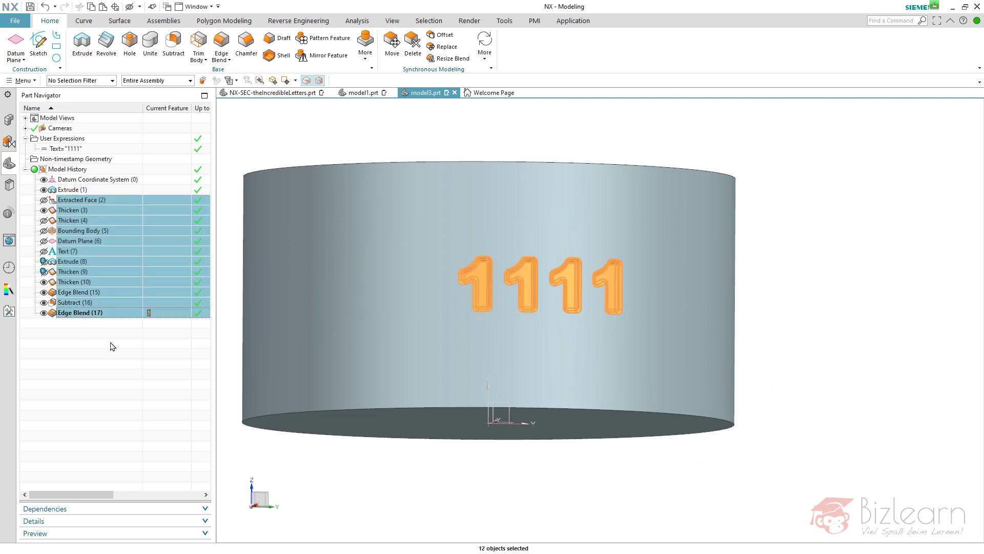
pyautogui.click(125, 338)
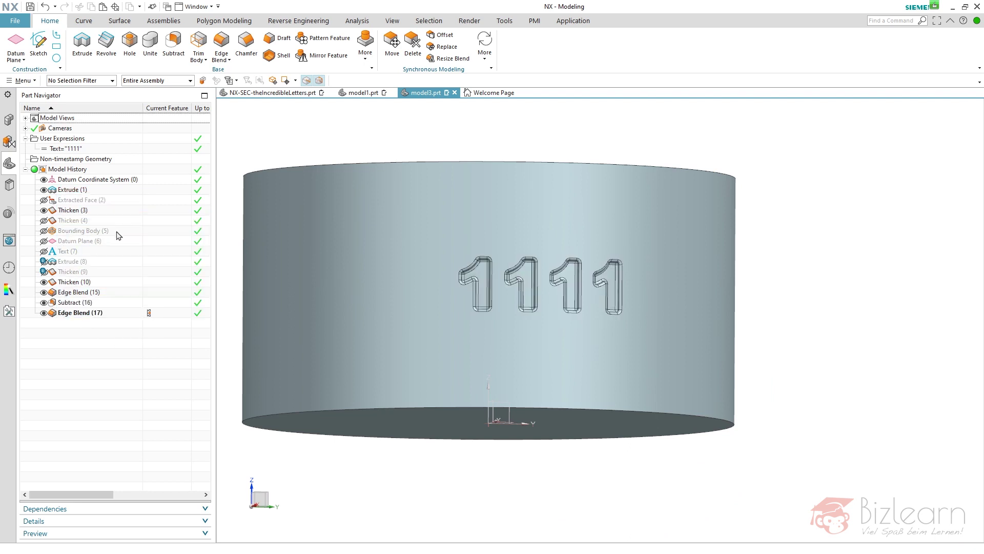
# Step: Paste the copied features into model1.prt, assigning the pentagonal wall's front face as Face and the datum coordinate system as reference CSYS
pyautogui.click(362, 93)
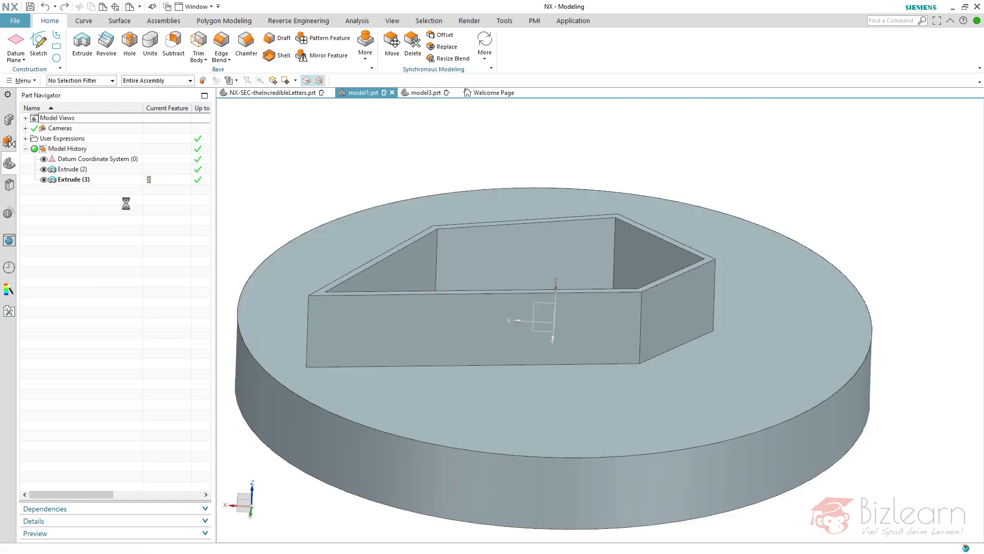
pyautogui.hotkey('ctrl', 'v')
pyautogui.scroll(-2, 567, 180)
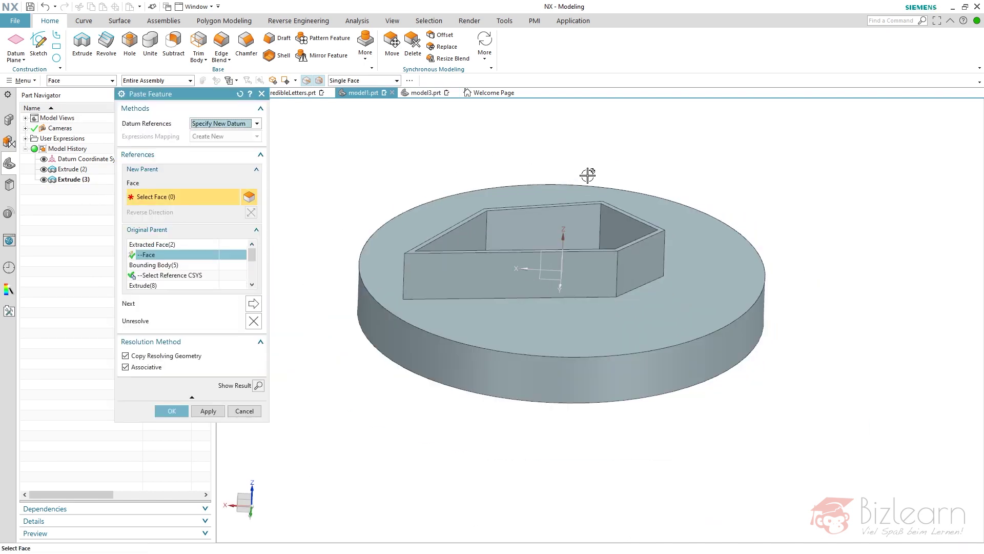
pyautogui.click(476, 281)
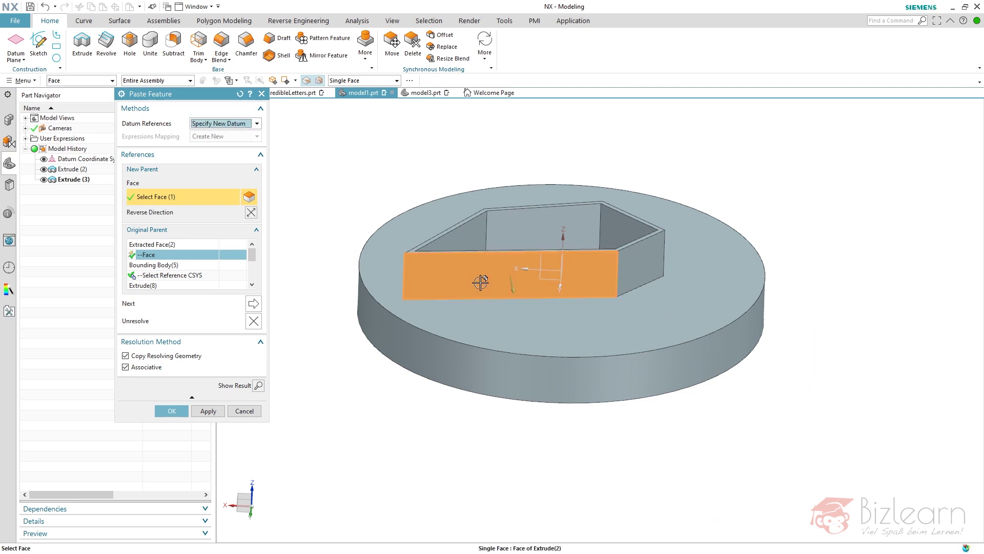
pyautogui.click(188, 275)
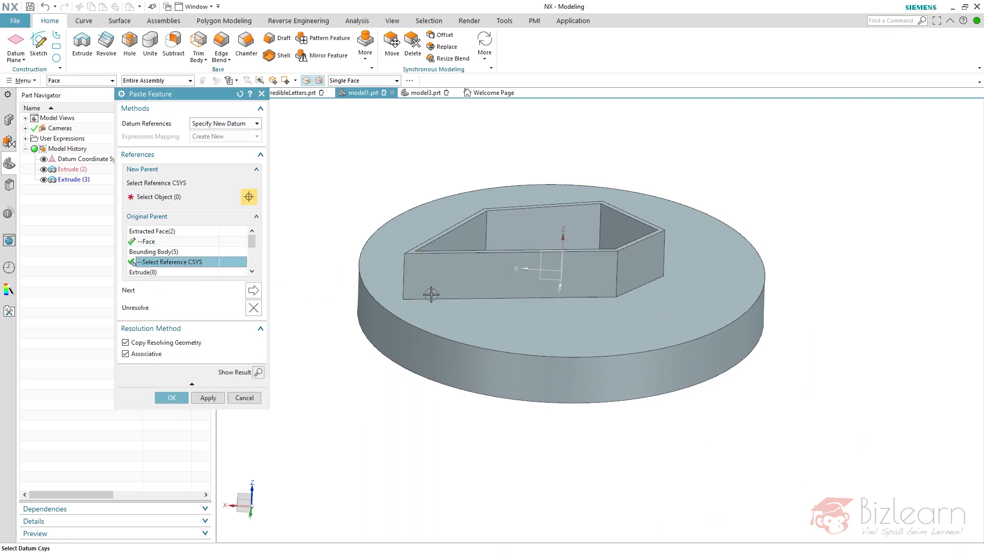
pyautogui.click(541, 283)
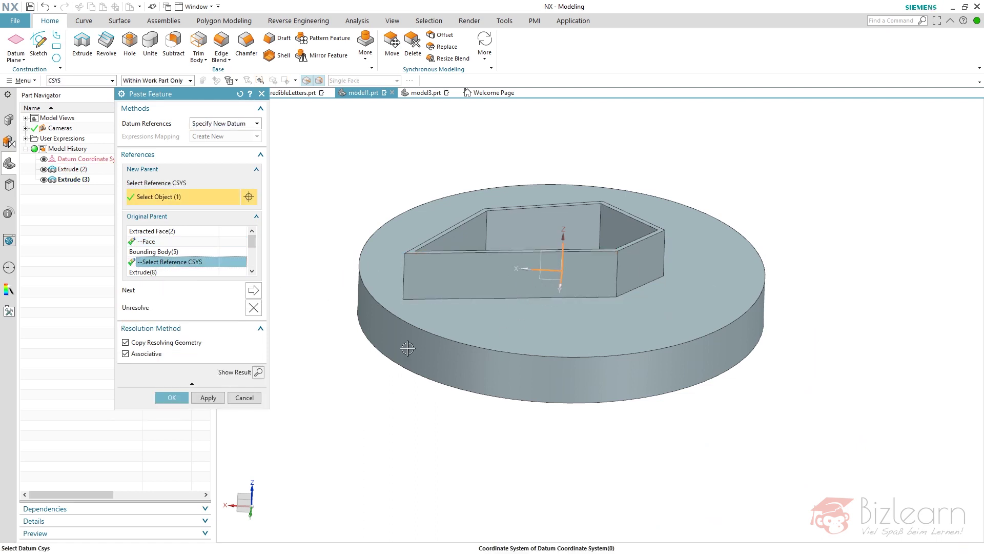
# Step: Assign the hollow pentagonal wall body as the Subtract target and complete the feature paste
pyautogui.scroll(-3, 188, 266)
pyautogui.click(154, 241)
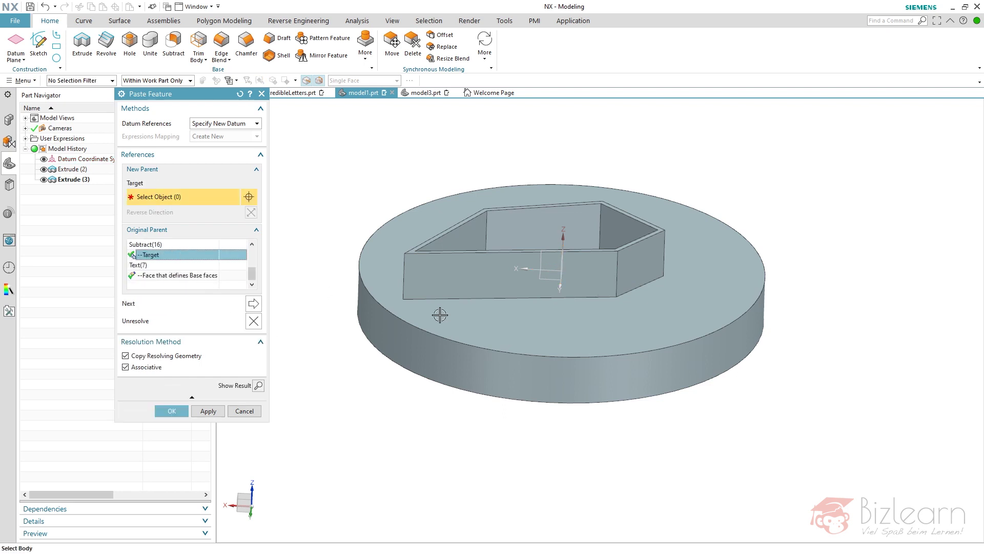
pyautogui.click(433, 314)
pyautogui.click(172, 397)
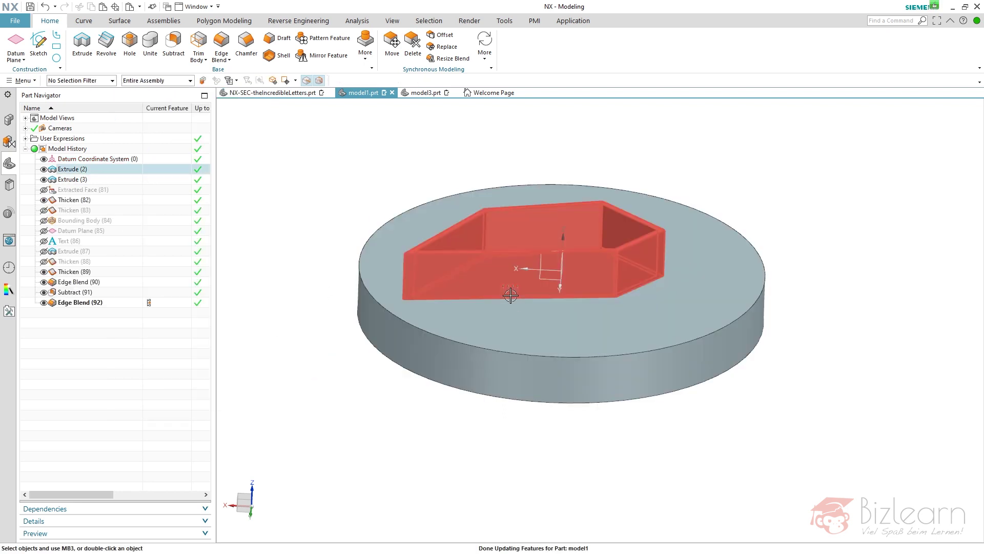
# Step: Examine the pasted lettering on the wall face and the Text user expression that drives it
pyautogui.scroll(5, 511, 293)
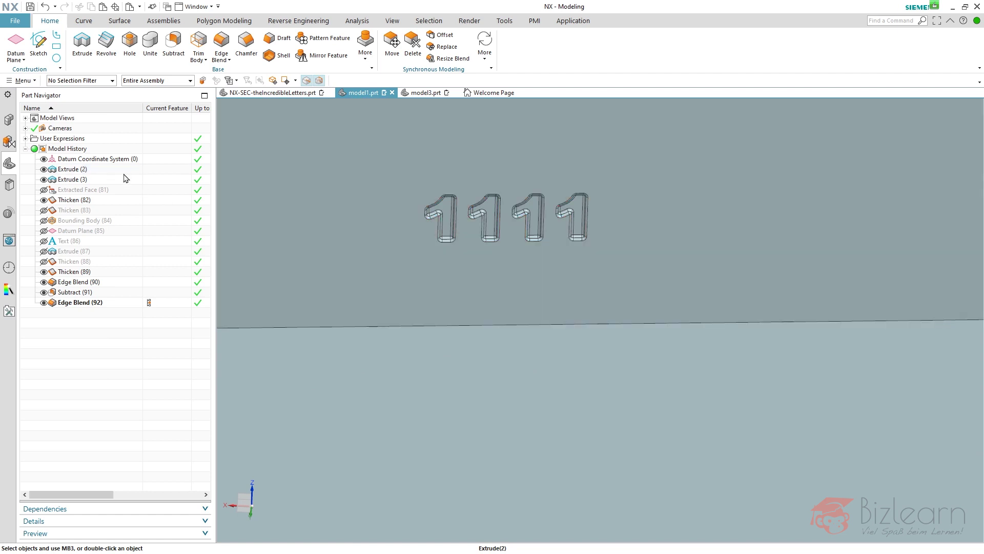
pyautogui.click(26, 139)
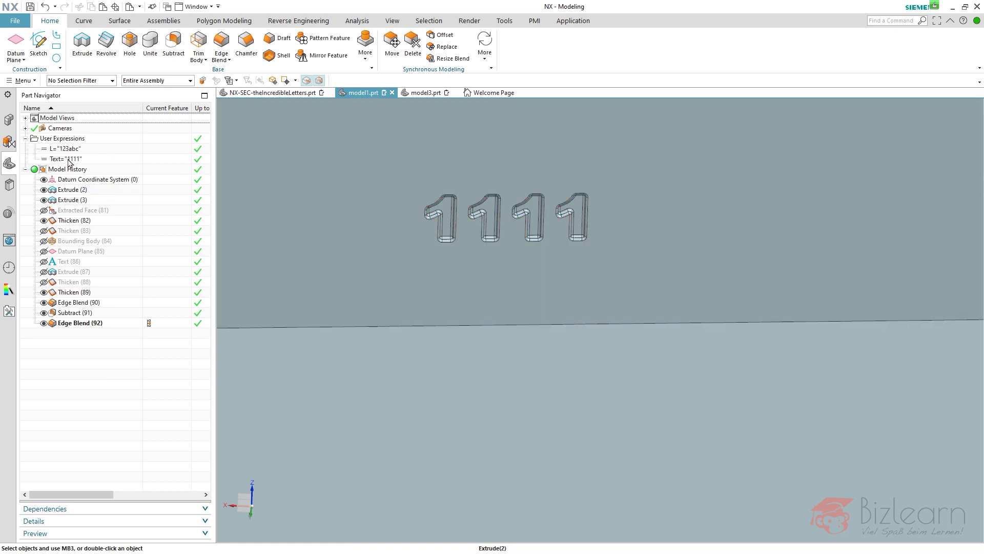
pyautogui.click(70, 160)
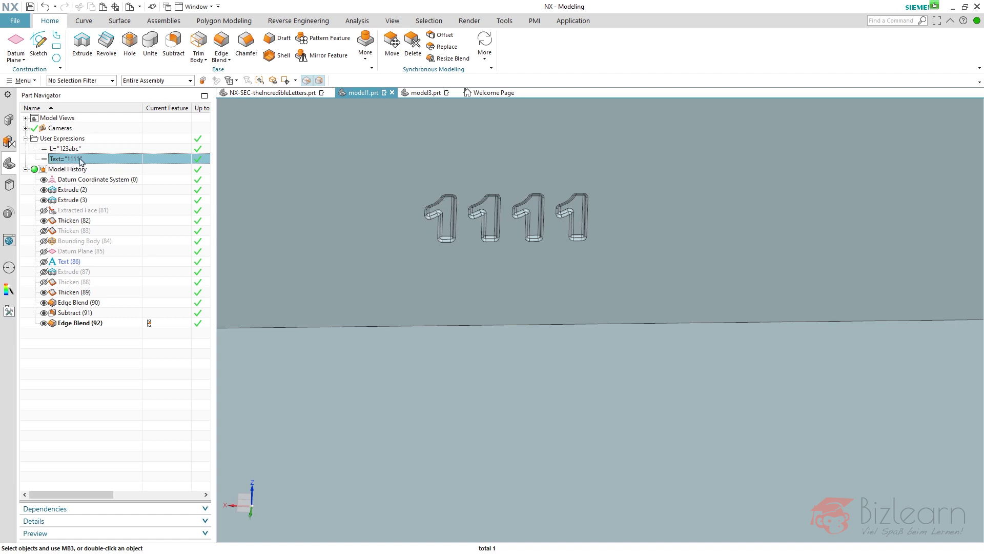
pyautogui.moveTo(286, 100)
pyautogui.scroll(-5, 574, 352)
pyautogui.moveTo(533, 334); pyautogui.dragTo(556, 333, button='middle')
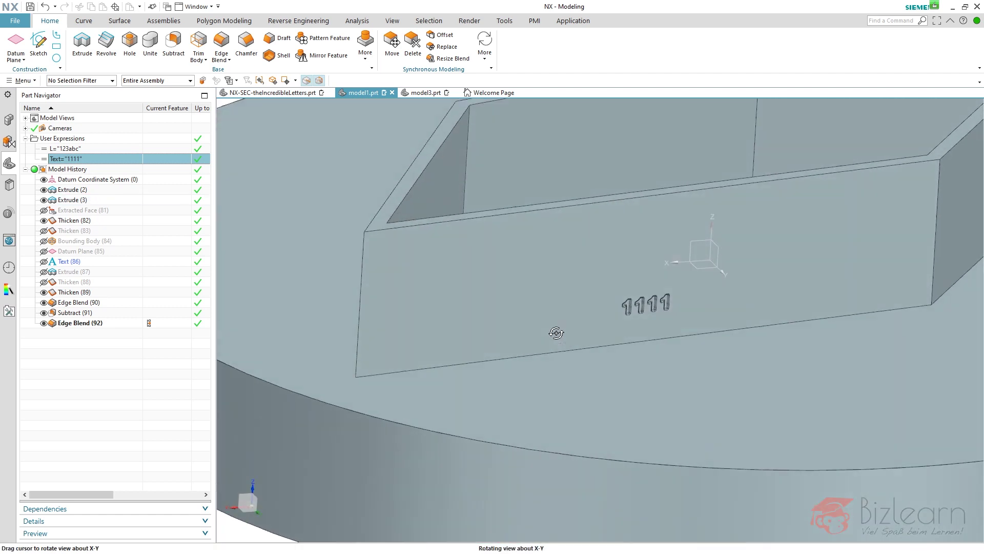
pyautogui.scroll(-4, 367, 307)
pyautogui.scroll(4, 489, 313)
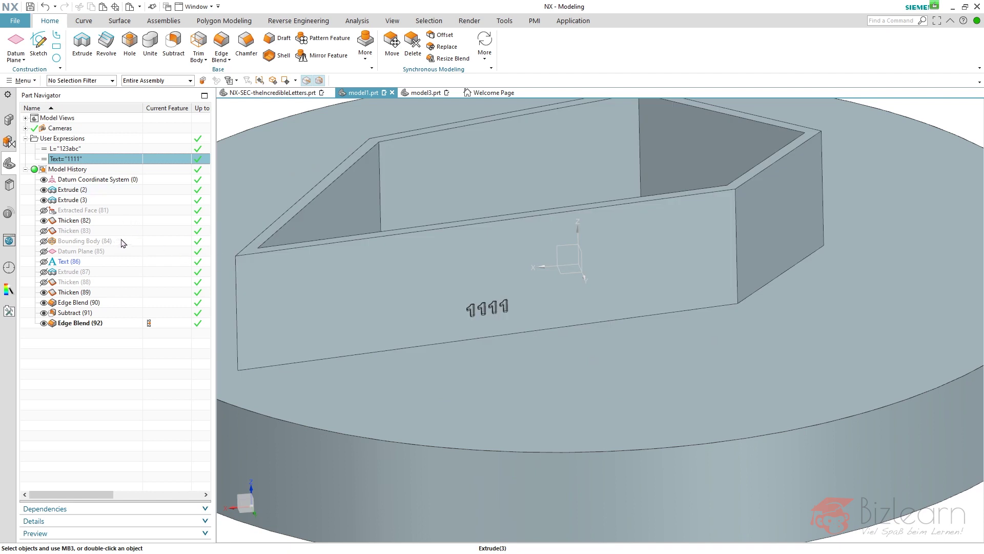
# Step: Roll the model history back to Extracted Face (81) and hide Extrude (2) and Extrude (3)
pyautogui.click(149, 231)
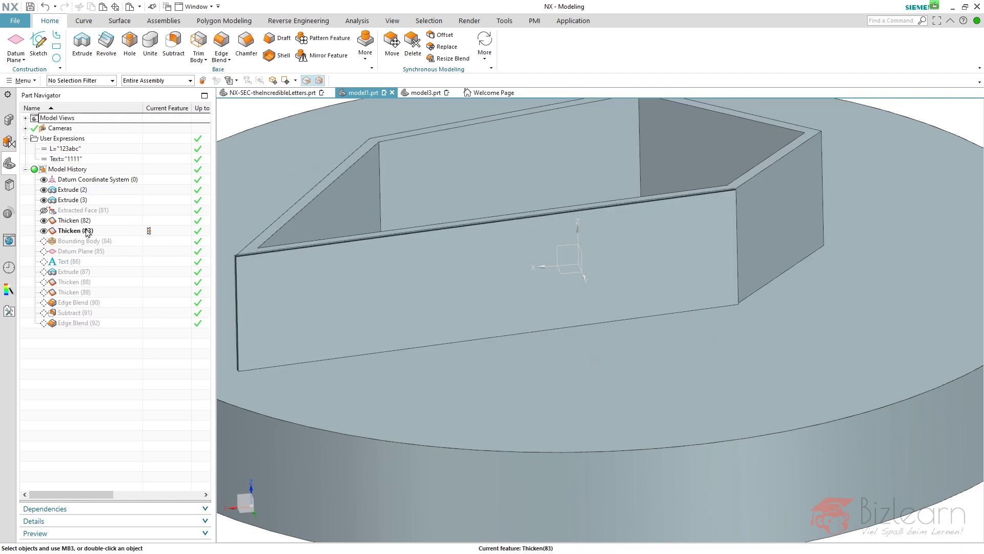
pyautogui.click(133, 214)
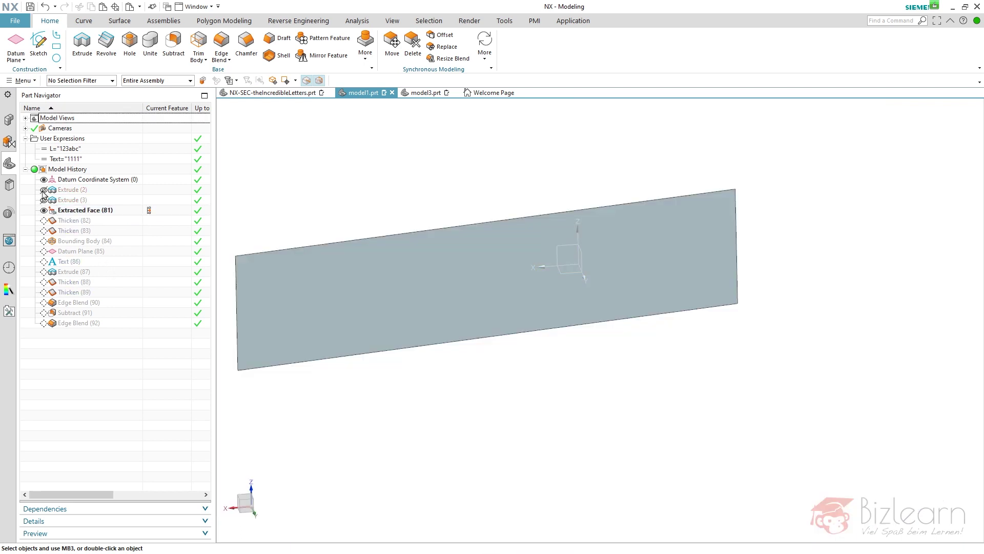
pyautogui.click(44, 191)
# Step: Create a block Bounding Body around the extracted face with WCS as the orientation reference and zero offset
pyautogui.click(367, 57)
pyautogui.click(525, 314)
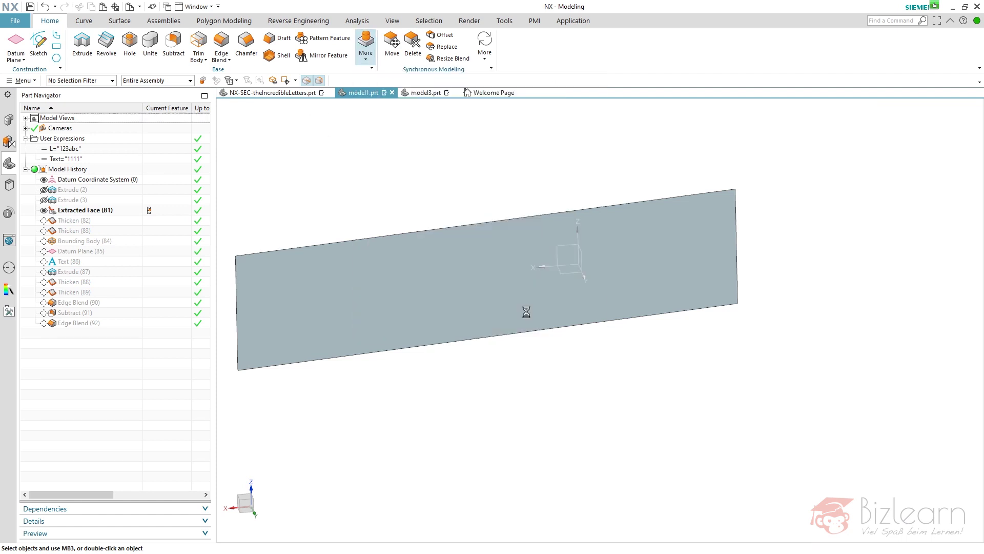
pyautogui.click(435, 237)
pyautogui.click(502, 259)
pyautogui.moveTo(366, 234); pyautogui.dragTo(429, 267, button='middle')
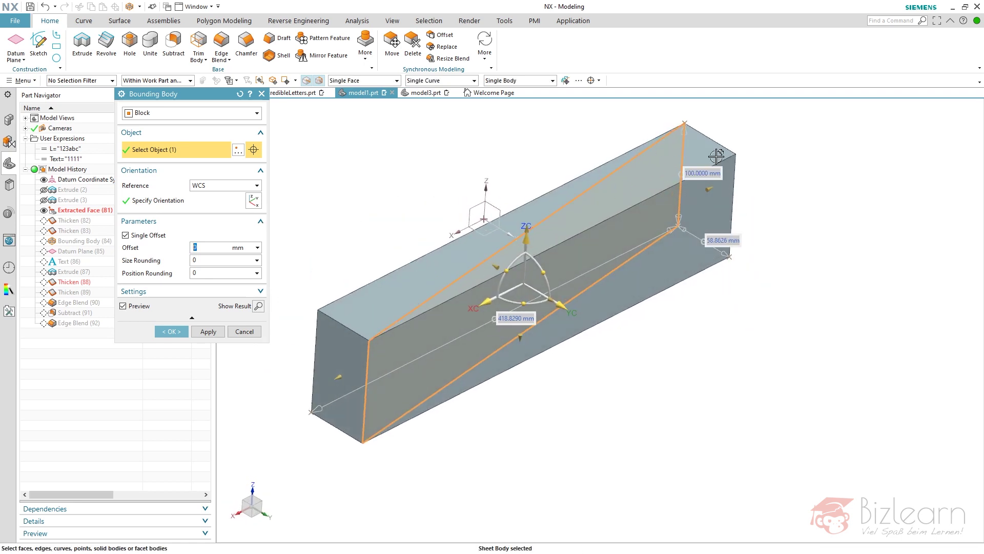
pyautogui.moveTo(581, 236); pyautogui.dragTo(577, 264, button='middle')
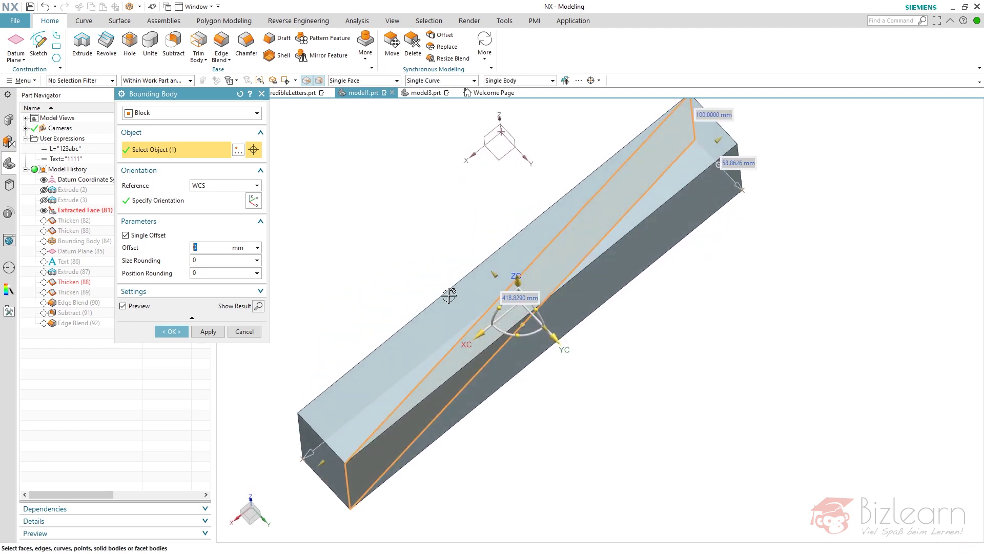
pyautogui.click(171, 331)
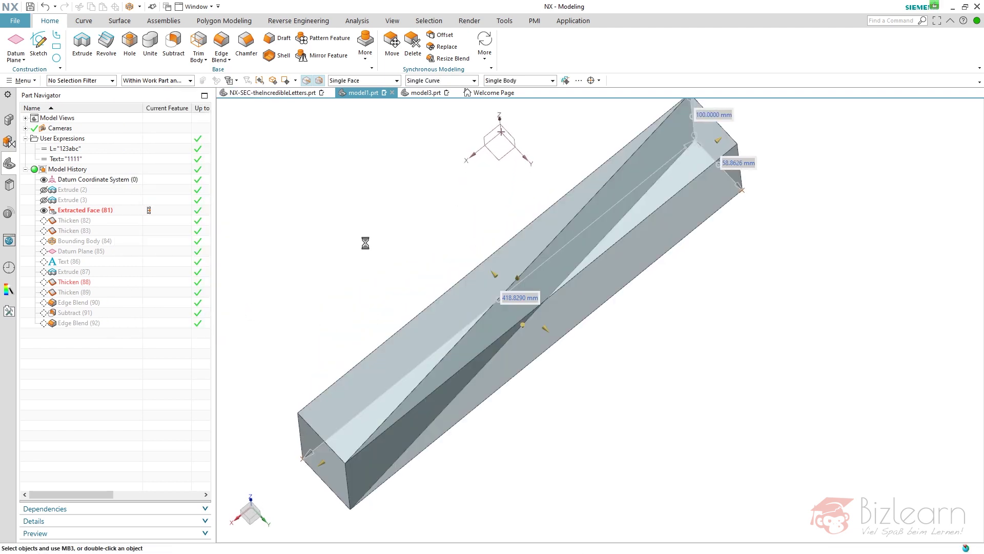
# Step: Try making the engraved wall's line horizontal in the Extrude (1) sketch, and undo the test Bounding Body
pyautogui.click(85, 201)
pyautogui.click(96, 190)
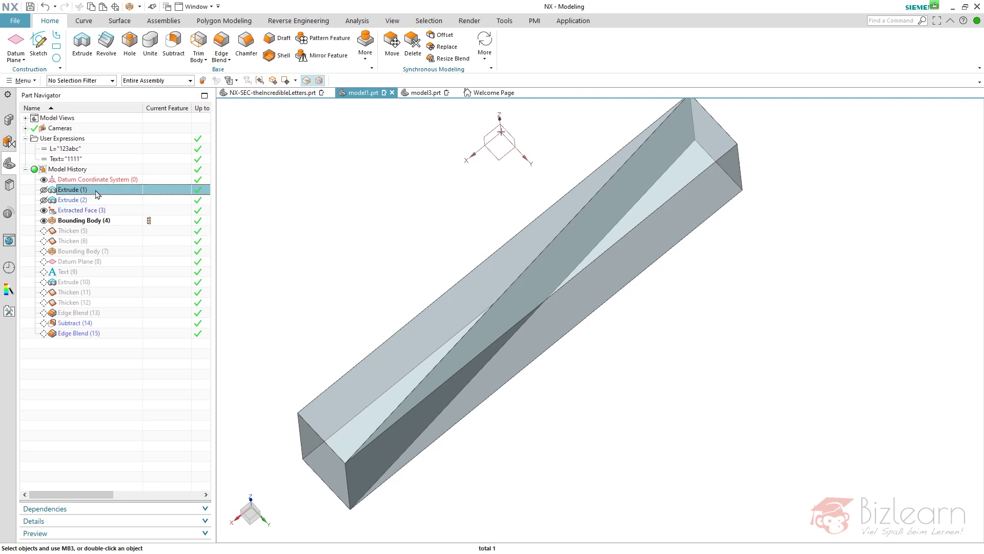
pyautogui.doubleClick(96, 190)
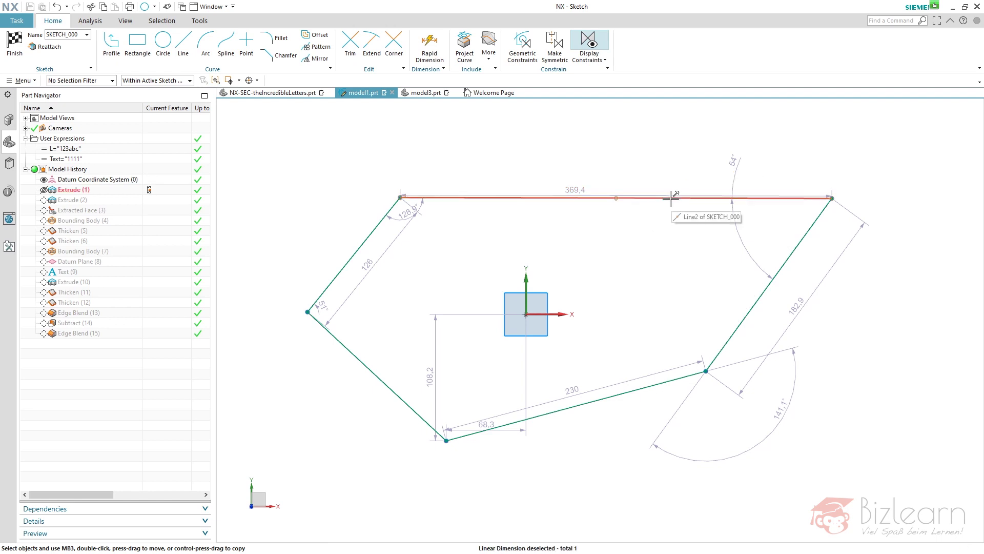
pyautogui.hotkey('ctrl', 'q')
pyautogui.middleClick(150, 203)
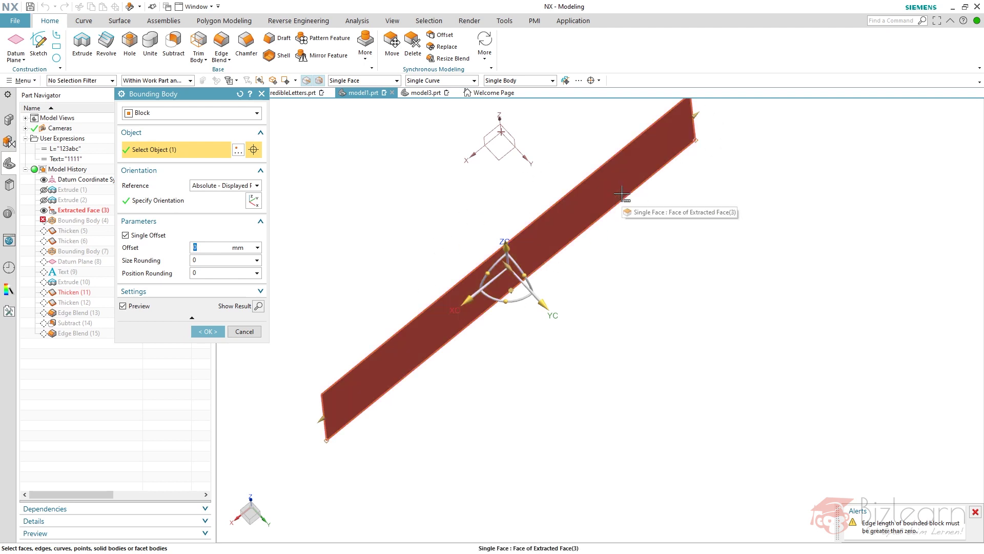
pyautogui.click(245, 331)
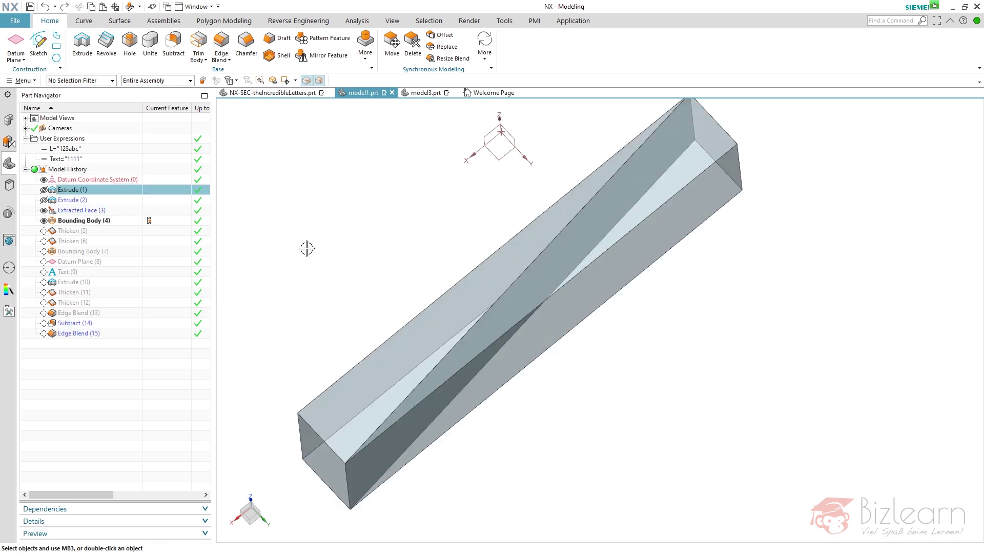
pyautogui.hotkey('ctrl', 'z')
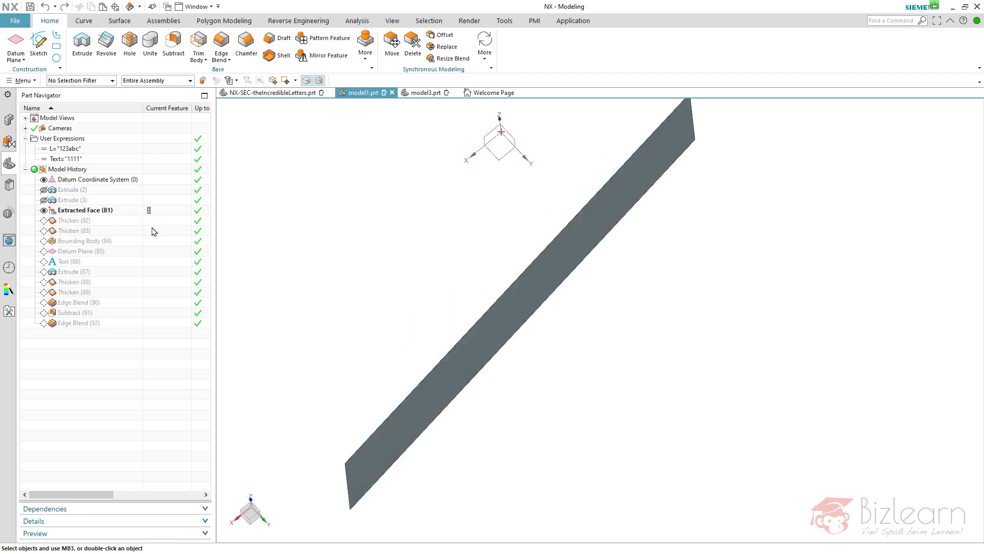
# Step: Step through the history at Thicken (82) and Bounding Body (84) to examine how the block encloses the thickened face
pyautogui.click(149, 221)
pyautogui.click(128, 220)
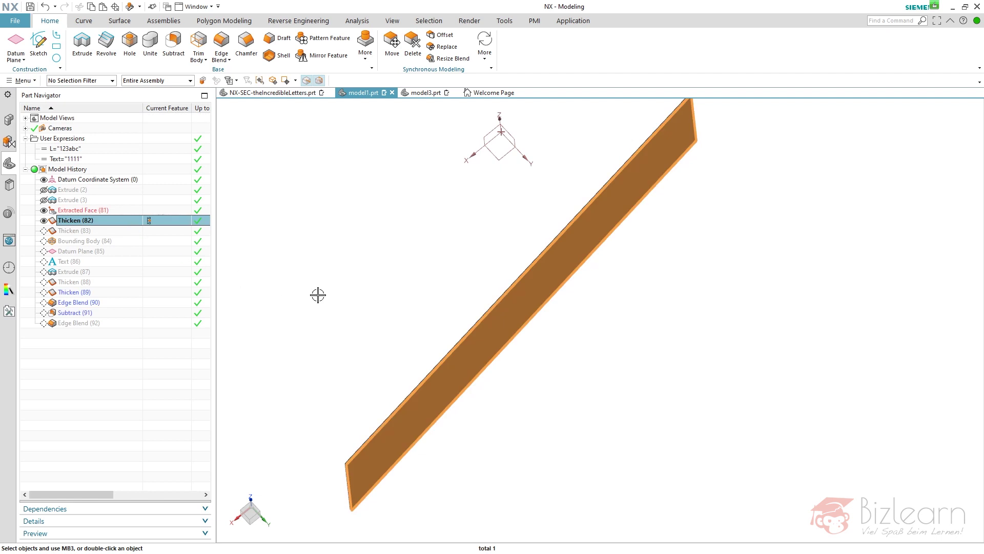
pyautogui.scroll(-3, 330, 431)
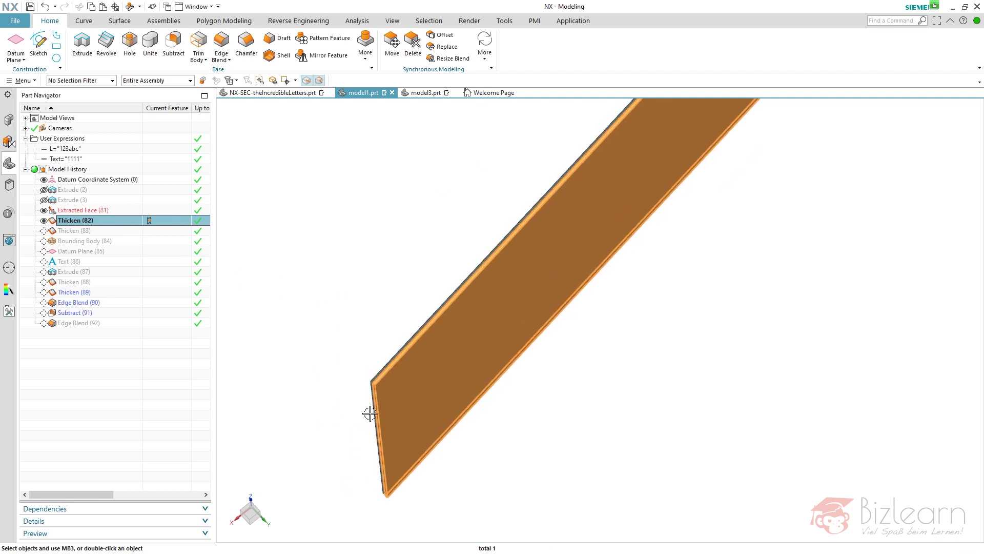
pyautogui.scroll(-2, 370, 413)
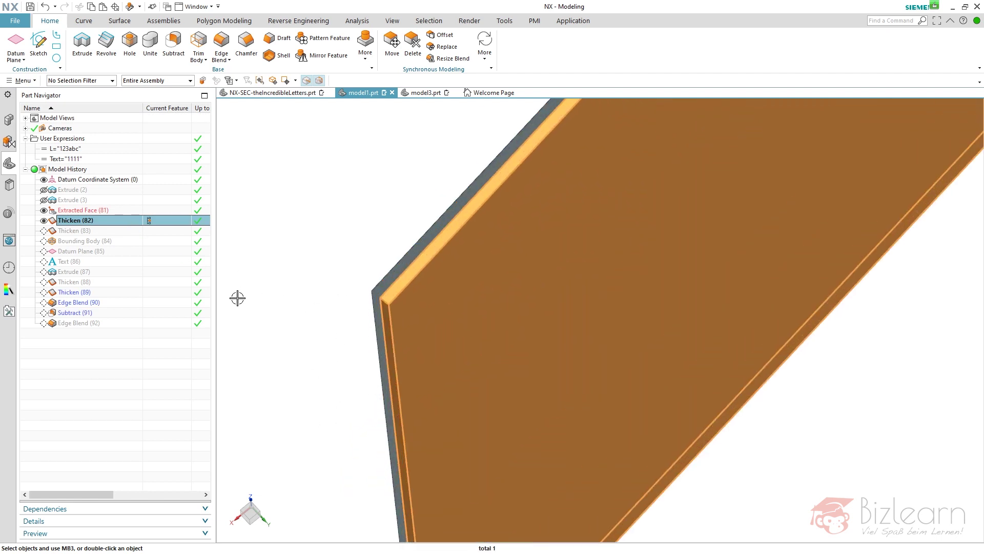
pyautogui.click(149, 241)
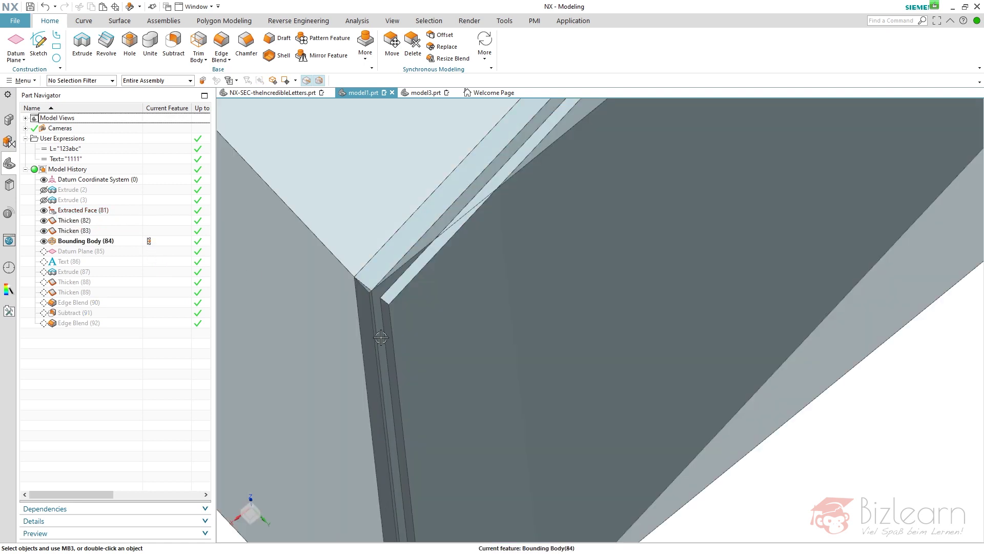
pyautogui.click(114, 247)
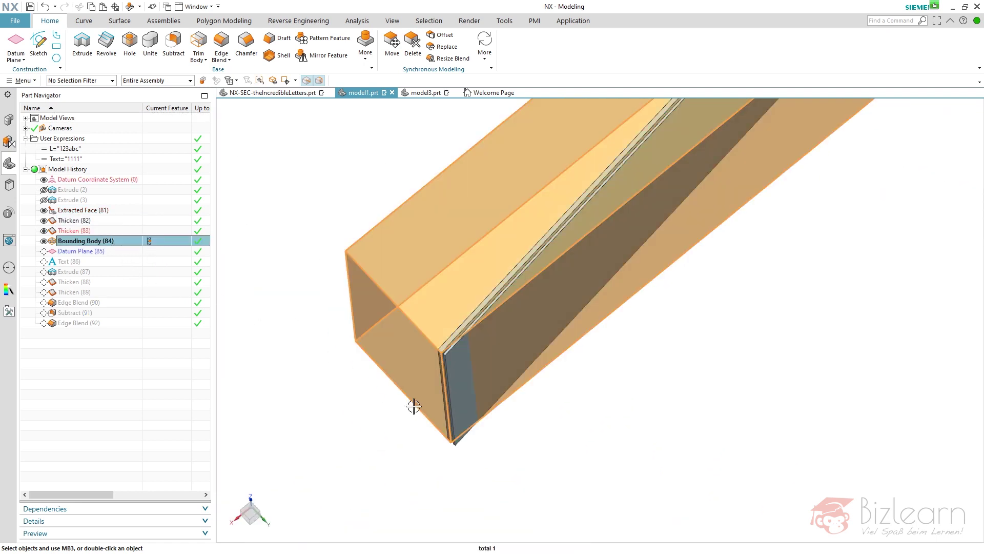
pyautogui.scroll(2, 254, 348)
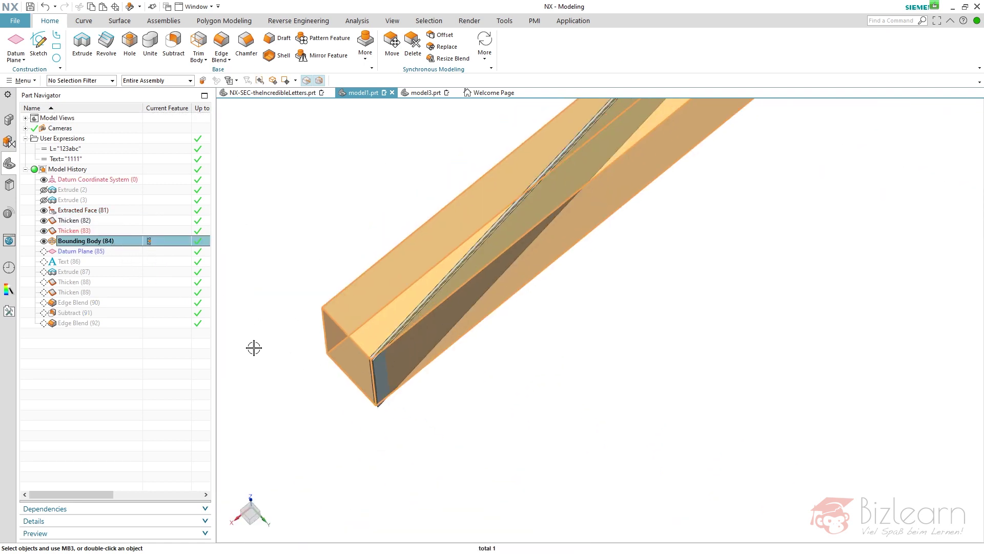
# Step: Restore the model history through Edge Blend (92), hide Bounding Body (84) and set an isometric view
pyautogui.click(148, 323)
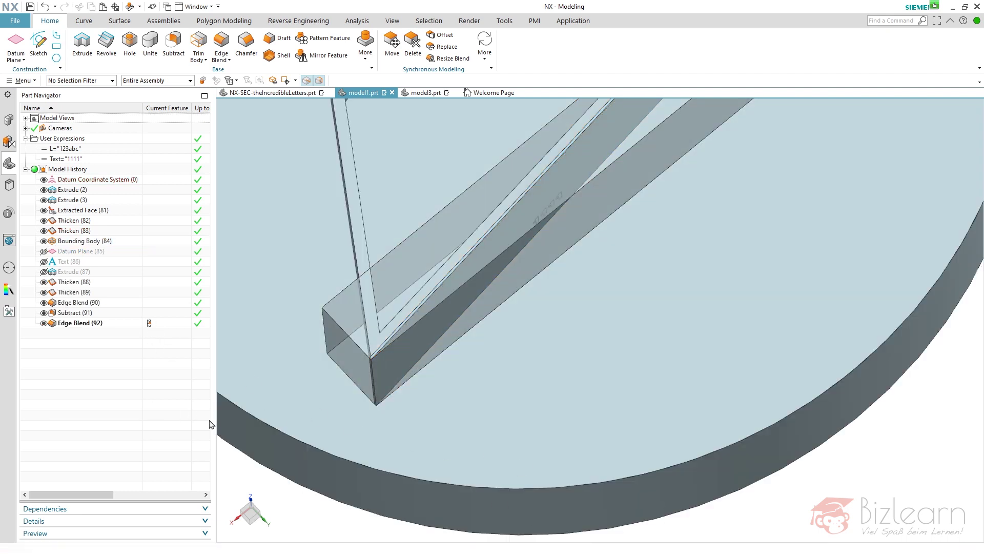
pyautogui.scroll(5, 391, 438)
pyautogui.hotkey('ctrl', 'b')
pyautogui.press('End')
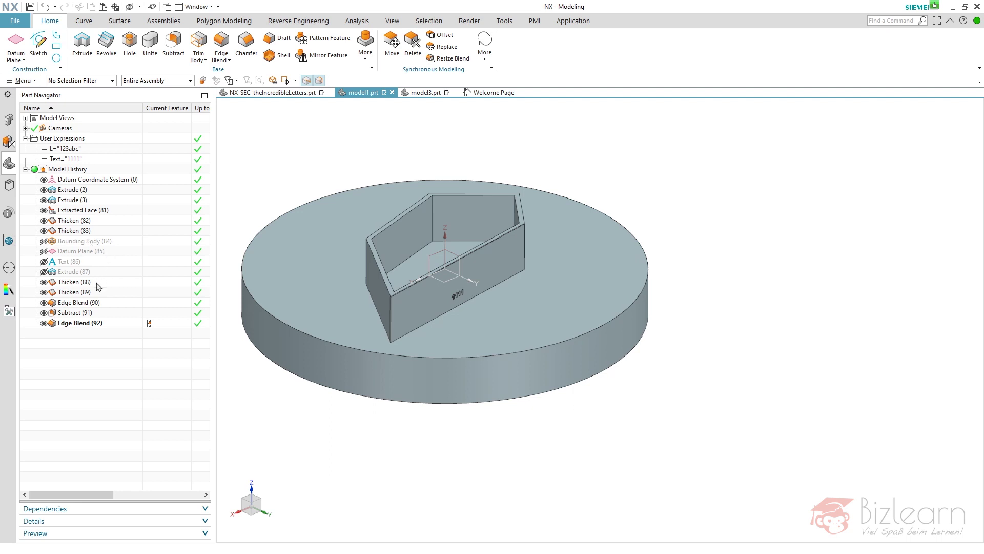
# Step: Select the Thicken (88) feature in the model history
pyautogui.click(77, 282)
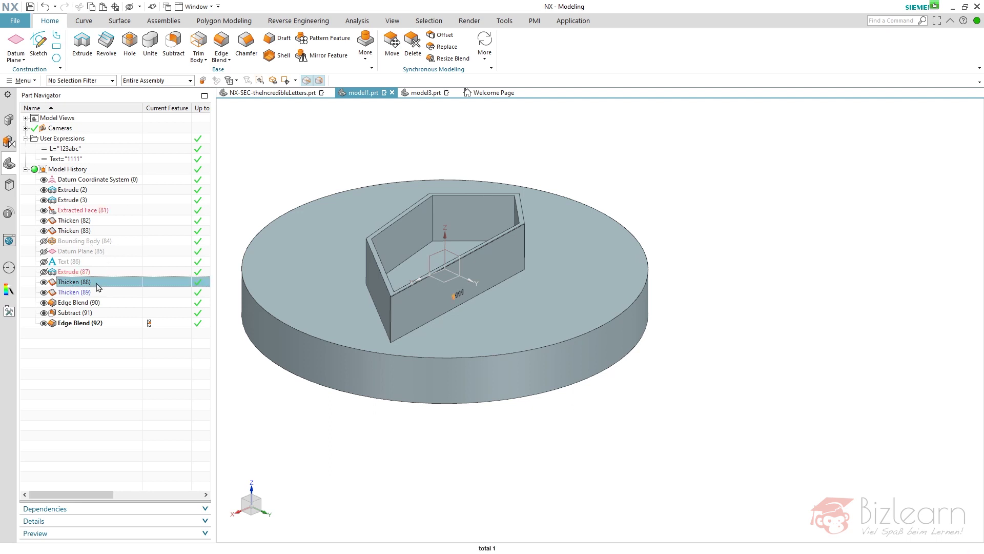